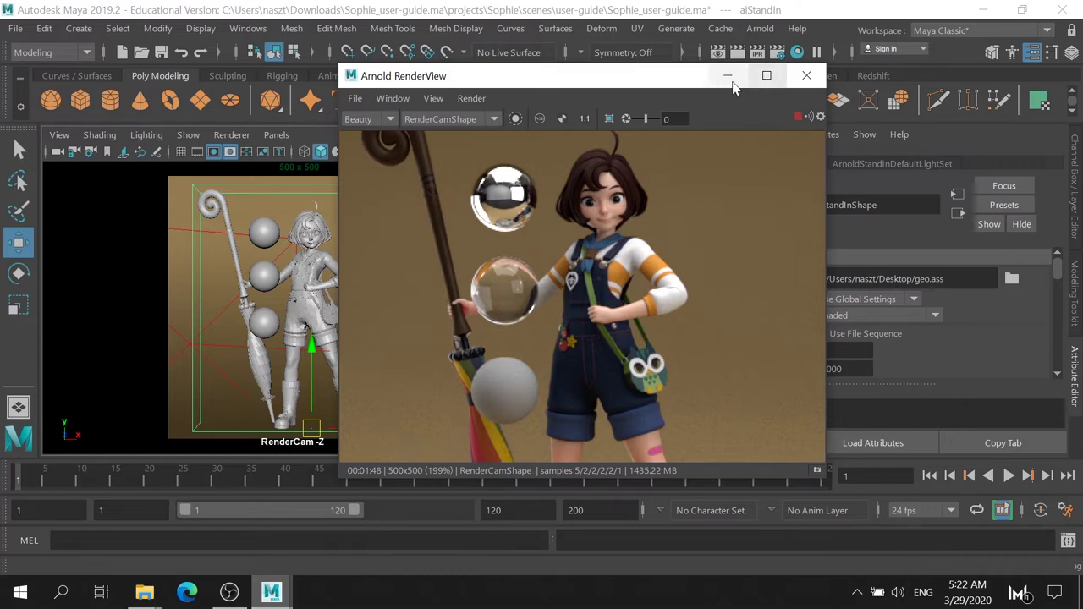
Move the Arnold RenderView window with the Sophie render further left and slightly up.
{"action": "left_click_drag", "start_coordinate": [670, 85], "coordinate": [557, 52]}
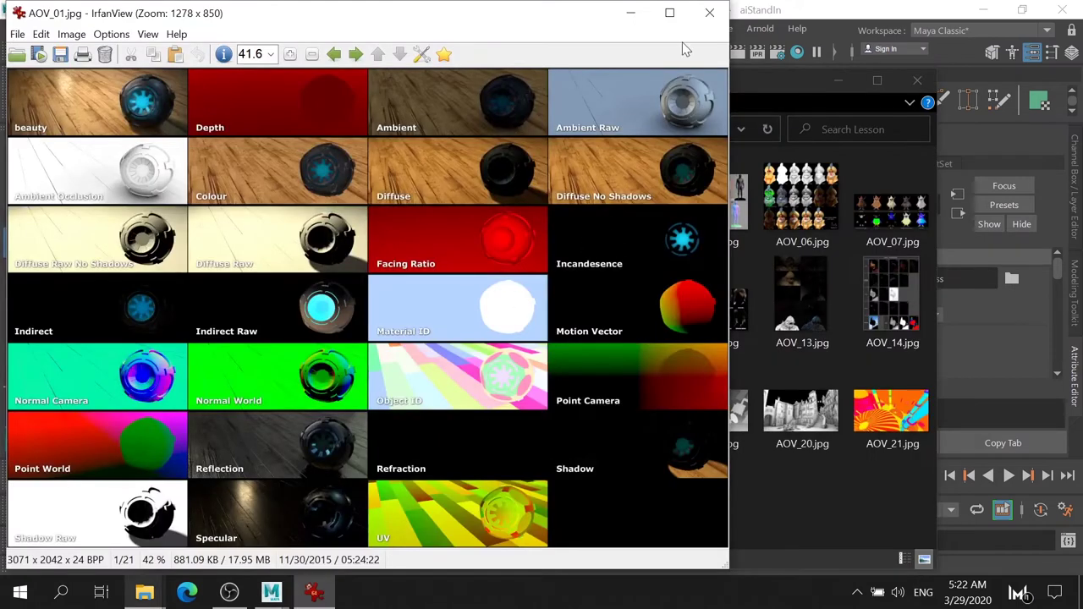
Open AOV_01.jpg, the 21-pass reference sheet, full screen in IrfanView.
{"action": "double_click", "coordinate": [626, 208]}
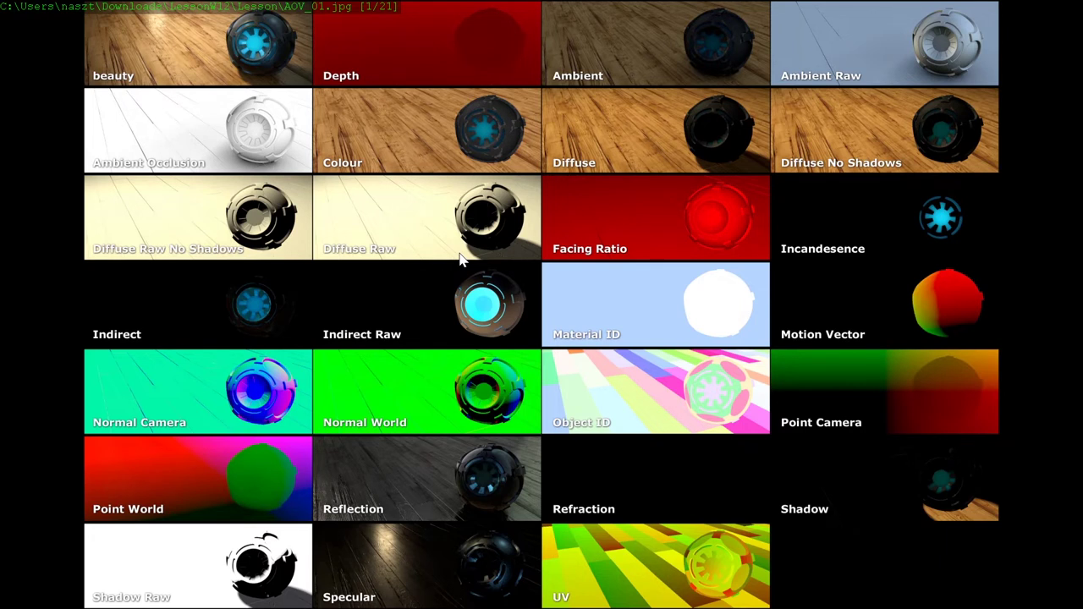
Page through the AOV reference images, revisiting the chess and pinwheel sheets, up to AOV_20.
{"action": "key", "text": "Right"}
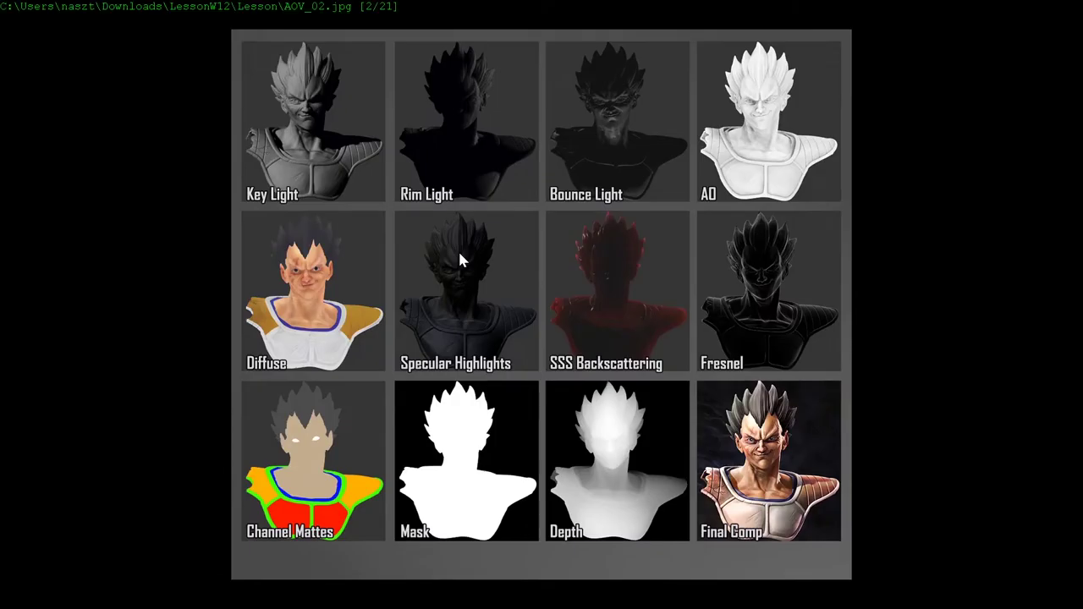
{"action": "key", "text": "Right"}
{"action": "key", "text": "Right"}
{"action": "key", "text": "Right"}
{"action": "key", "text": "Right"}
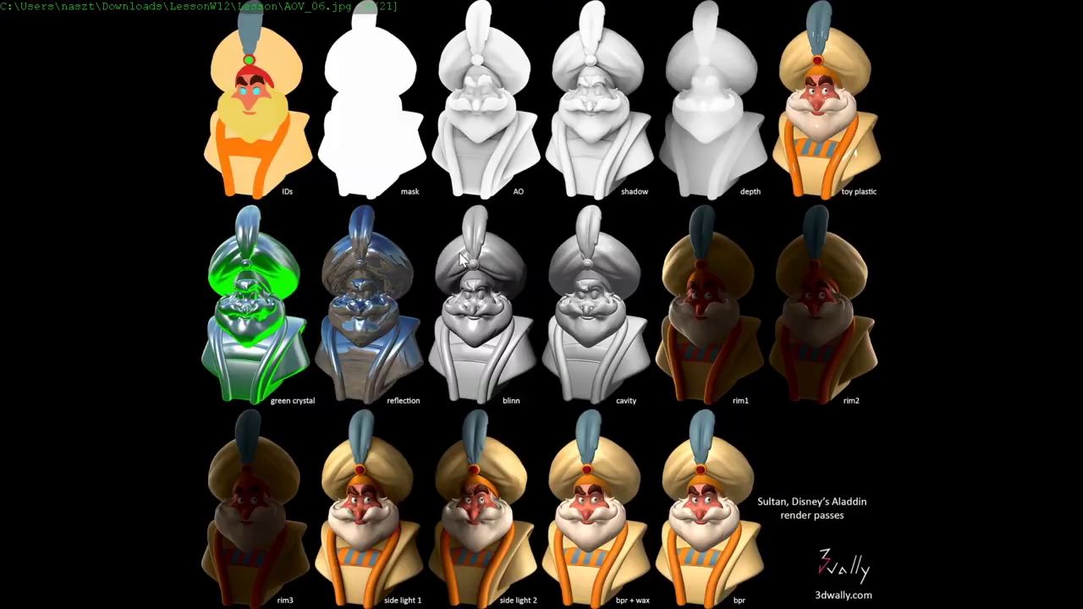
{"action": "key", "text": "Right"}
{"action": "key", "text": "Right"}
{"action": "key", "text": "Right"}
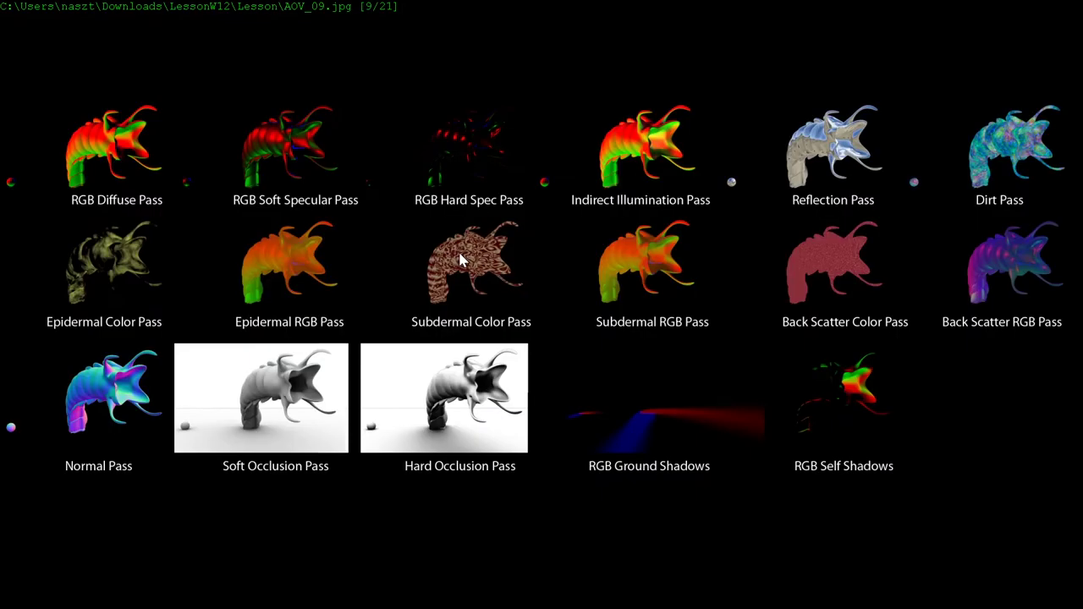
{"action": "key", "text": "Right"}
{"action": "key", "text": "Right"}
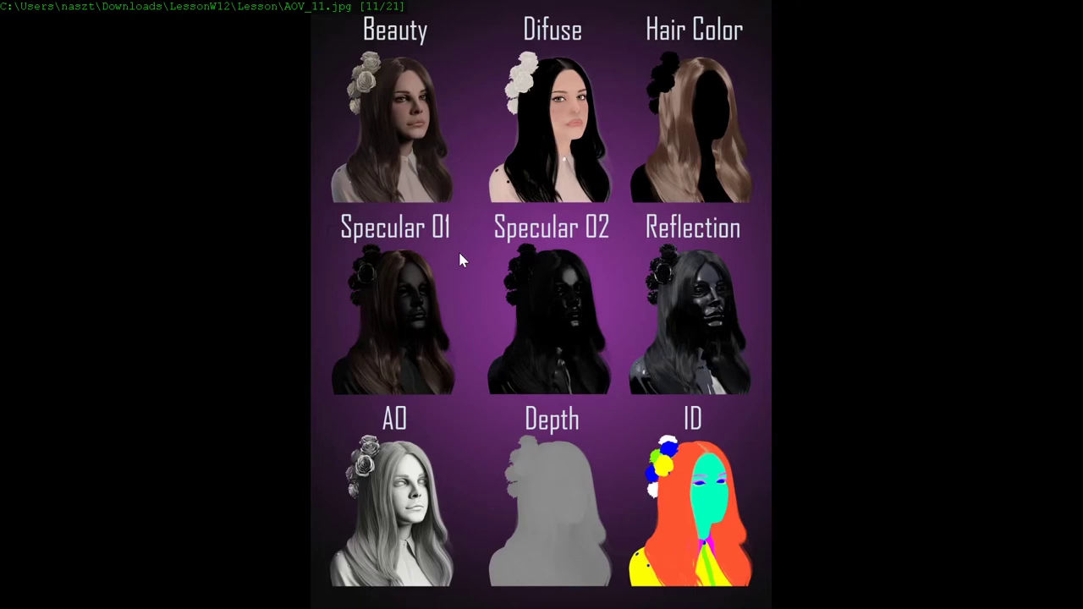
{"action": "key", "text": "Right"}
{"action": "key", "text": "Right"}
{"action": "key", "text": "Right"}
{"action": "key", "text": "Right"}
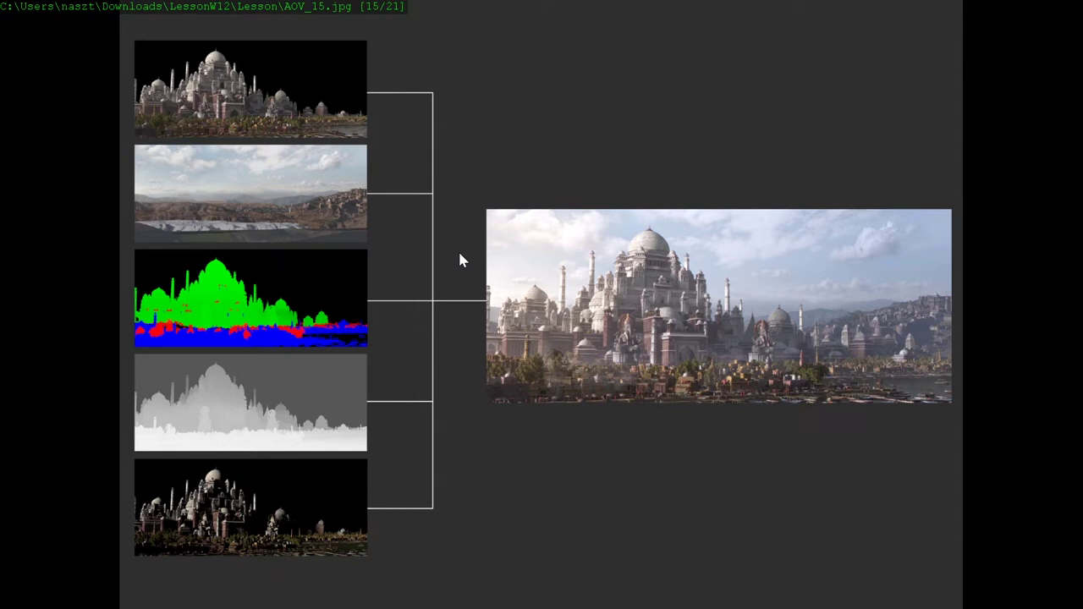
{"action": "key", "text": "Right"}
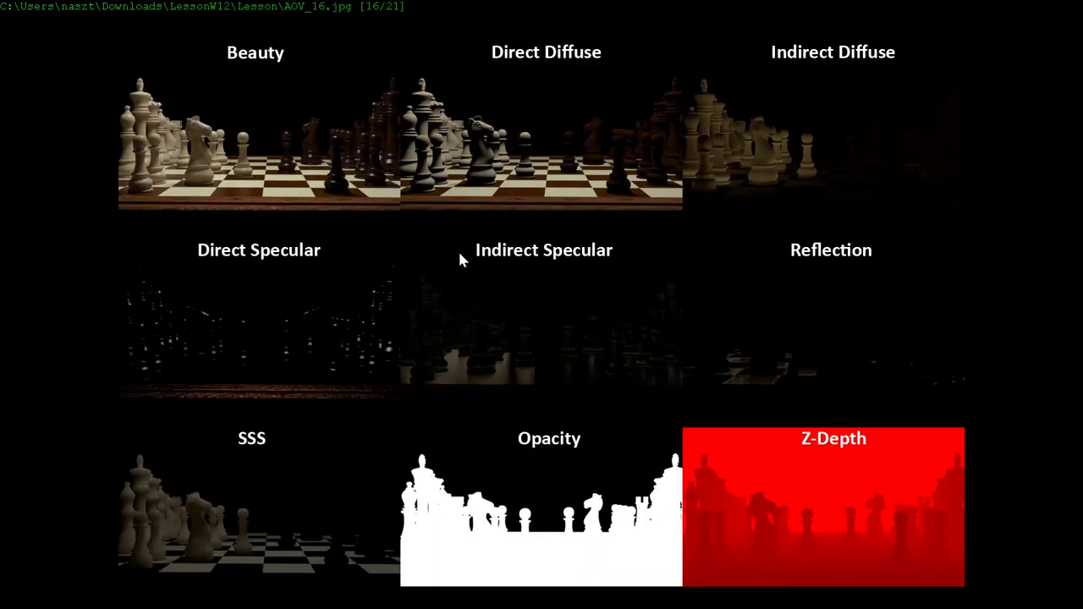
{"action": "key", "text": "Right"}
{"action": "key", "text": "Left"}
{"action": "key", "text": "Left"}
{"action": "key", "text": "Left"}
{"action": "key", "text": "Left"}
{"action": "key", "text": "Left"}
{"action": "key", "text": "Left"}
{"action": "key", "text": "Right"}
{"action": "key", "text": "Right"}
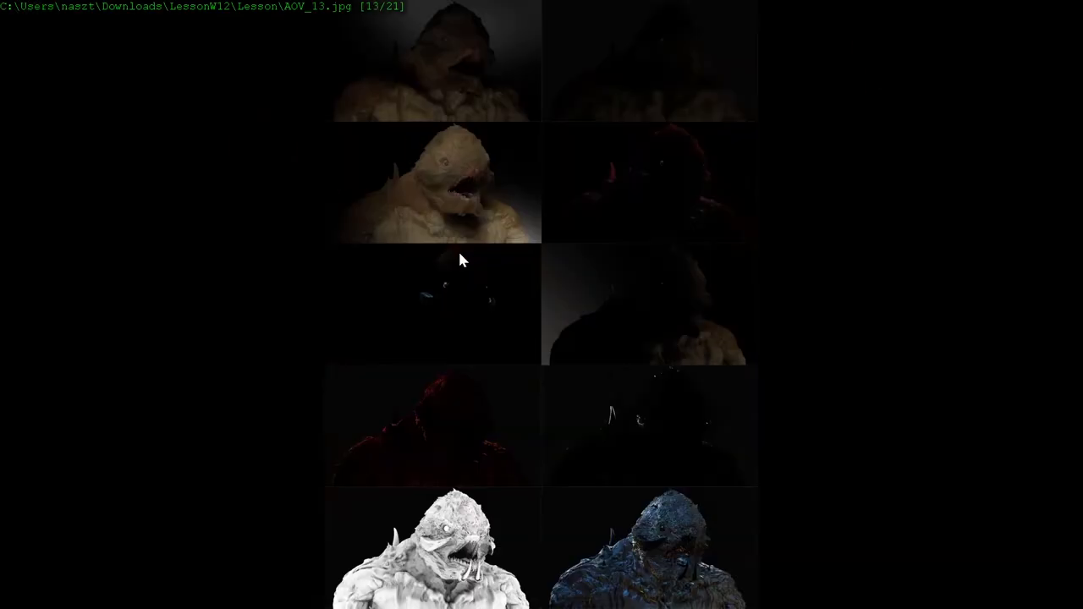
{"action": "key", "text": "Right"}
{"action": "key", "text": "Right"}
{"action": "key", "text": "Right"}
{"action": "key", "text": "Right"}
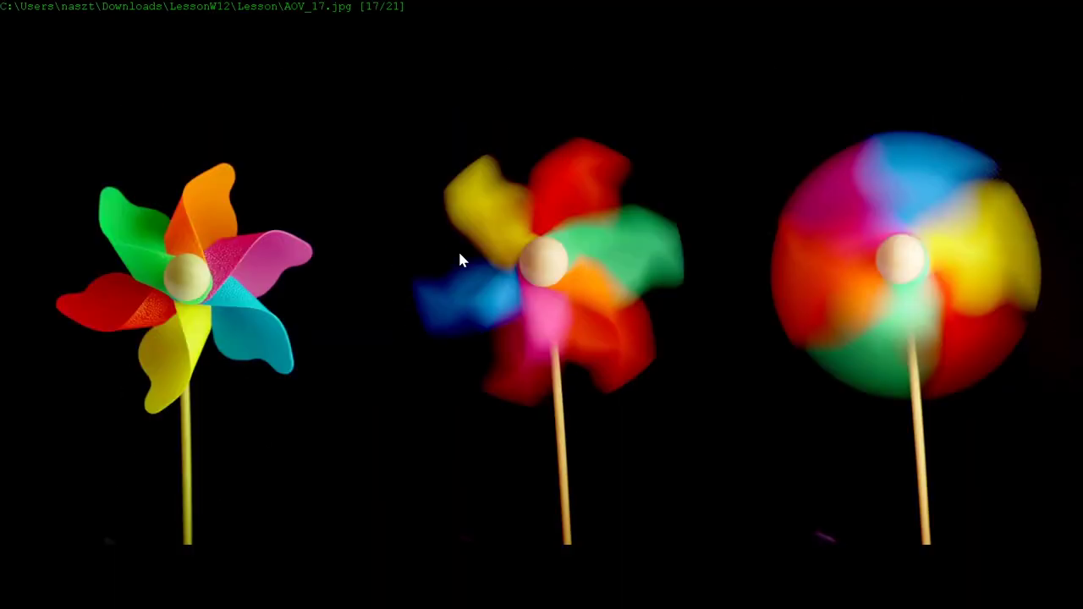
{"action": "key", "text": "Left"}
{"action": "key", "text": "Right"}
{"action": "key", "text": "Right"}
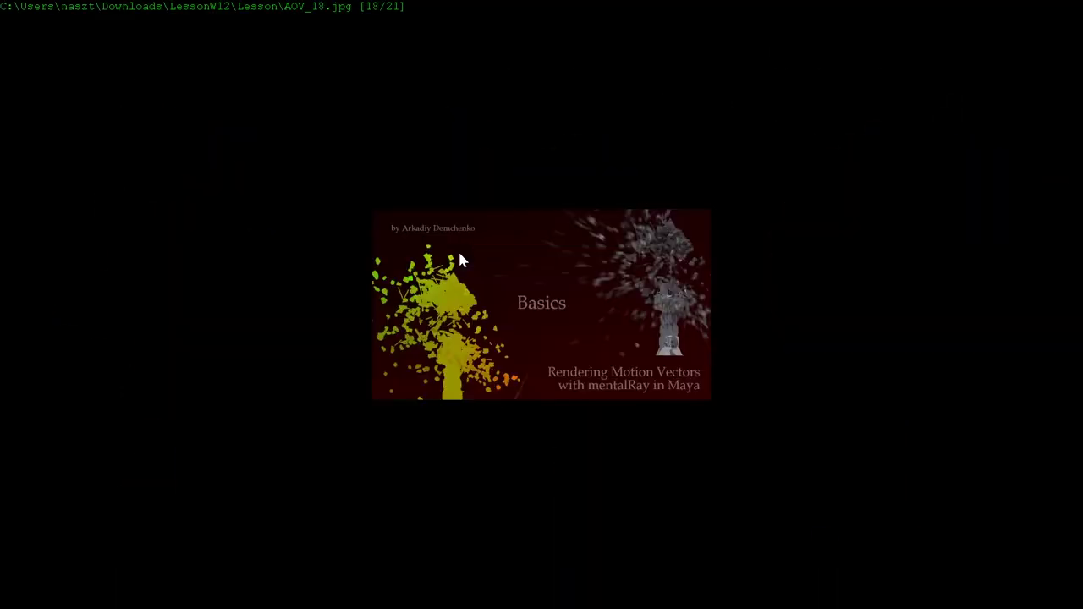
{"action": "key", "text": "Right"}
{"action": "key", "text": "Right"}
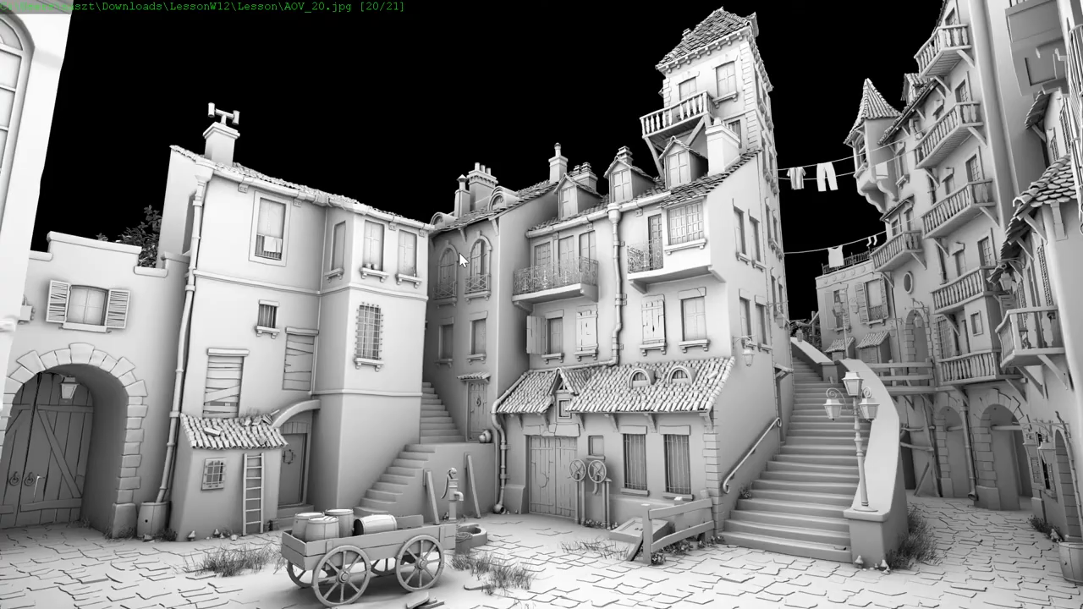
{"action": "key", "text": "Right"}
{"action": "key", "text": "Right"}
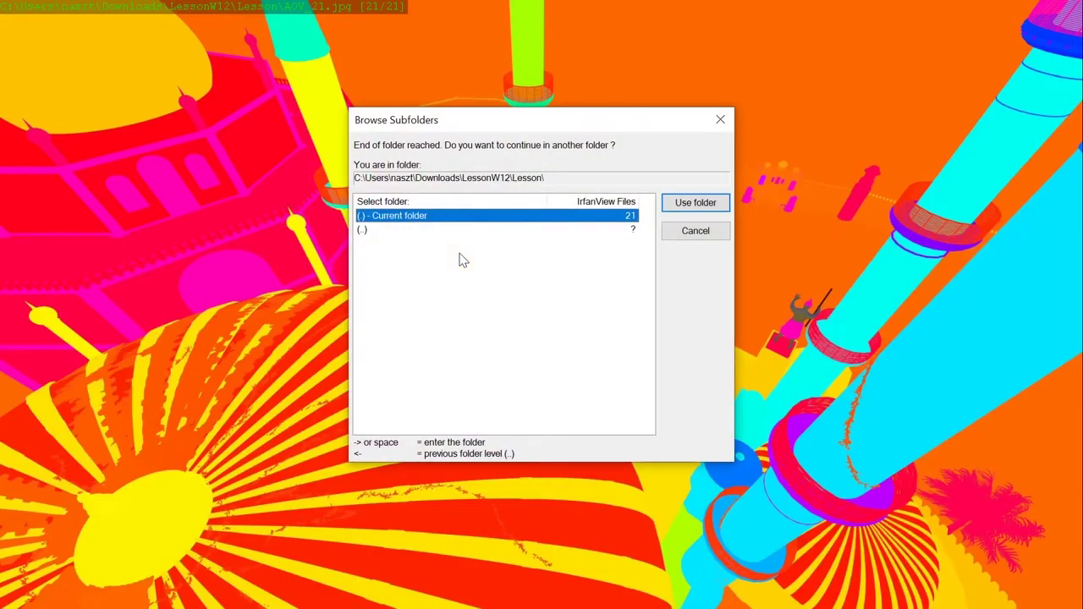
Confirm the end-of-folder prompt after AOV_21 with Enter to go back to the first image.
{"action": "key", "text": "Return"}
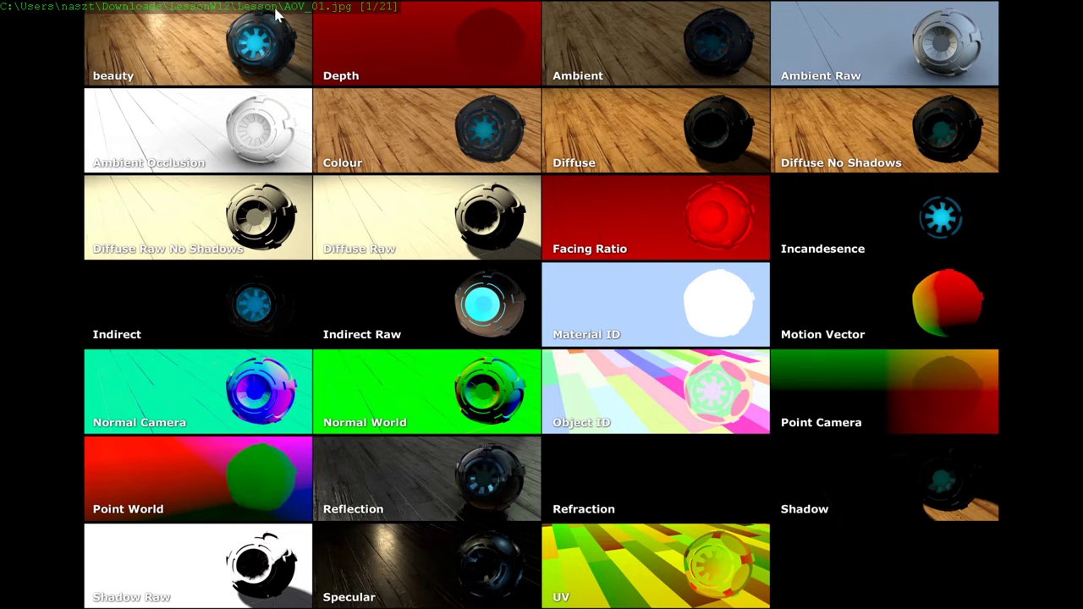
Leave full screen, cancel the Browse Subfolders prompt and maximize IrfanView on AOV_01.
{"action": "double_click", "coordinate": [309, 195]}
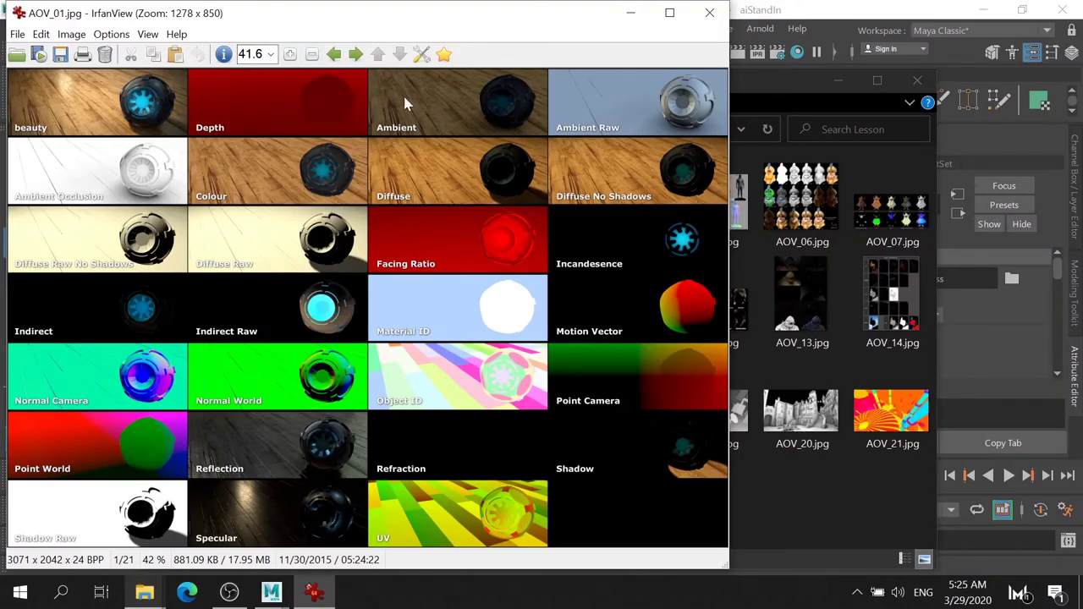
{"action": "key", "text": "Left"}
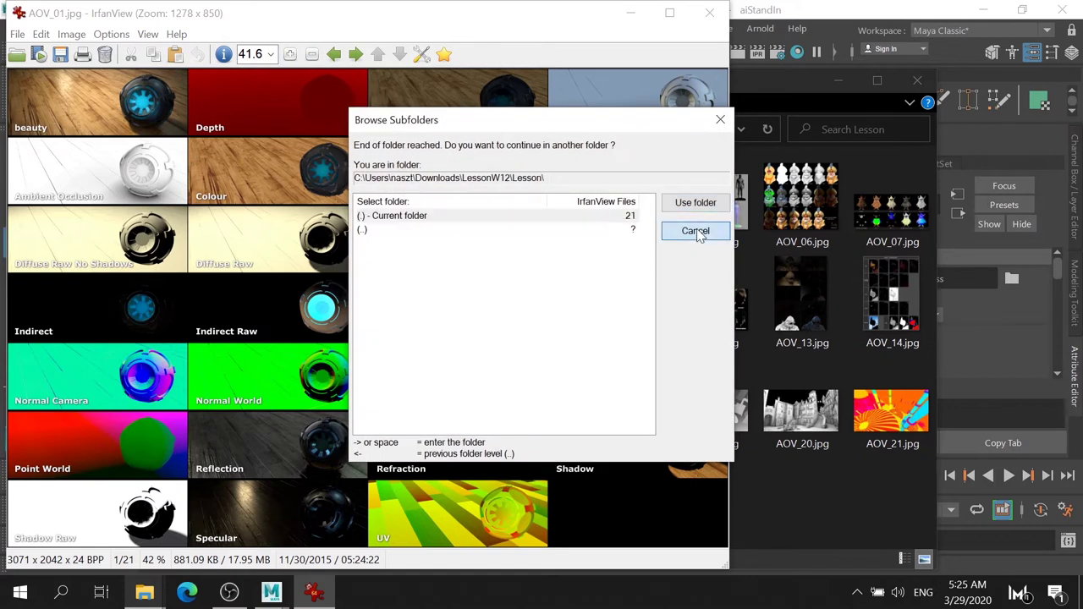
{"action": "left_click", "coordinate": [696, 231]}
{"action": "key", "text": "super+Up"}
Zoom in to 130% and pan across the beauty, Depth and Ambient Occlusion tiles.
{"action": "scroll", "coordinate": [643, 225], "scroll_direction": "up", "scroll_amount": 2, "text": "ctrl"}
{"action": "left_click_drag", "start_coordinate": [1071, 313], "coordinate": [1064, 135]}
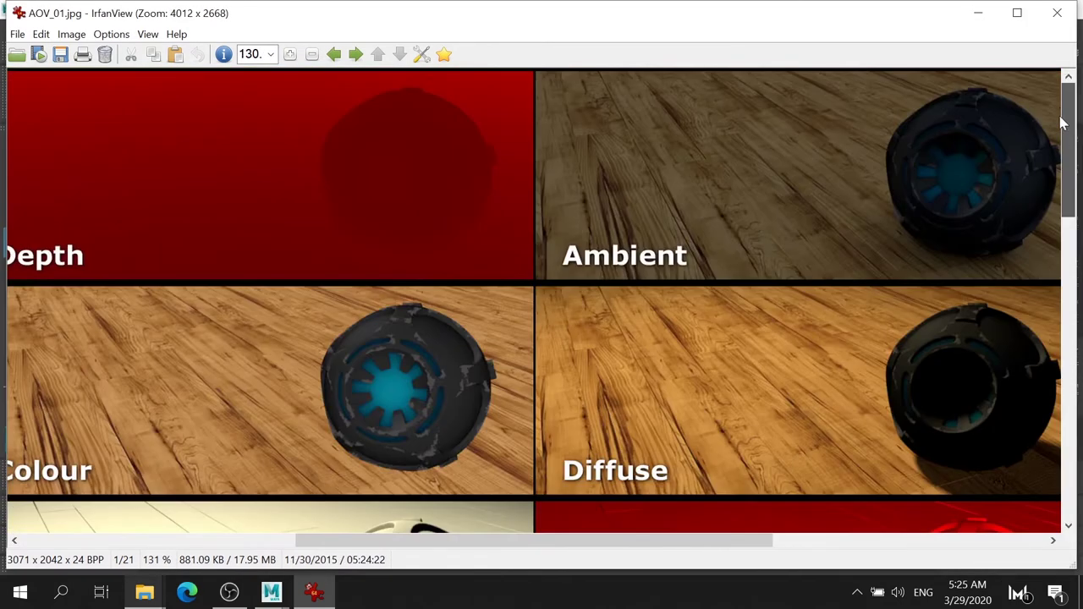
{"action": "left_click_drag", "start_coordinate": [633, 542], "coordinate": [4, 537]}
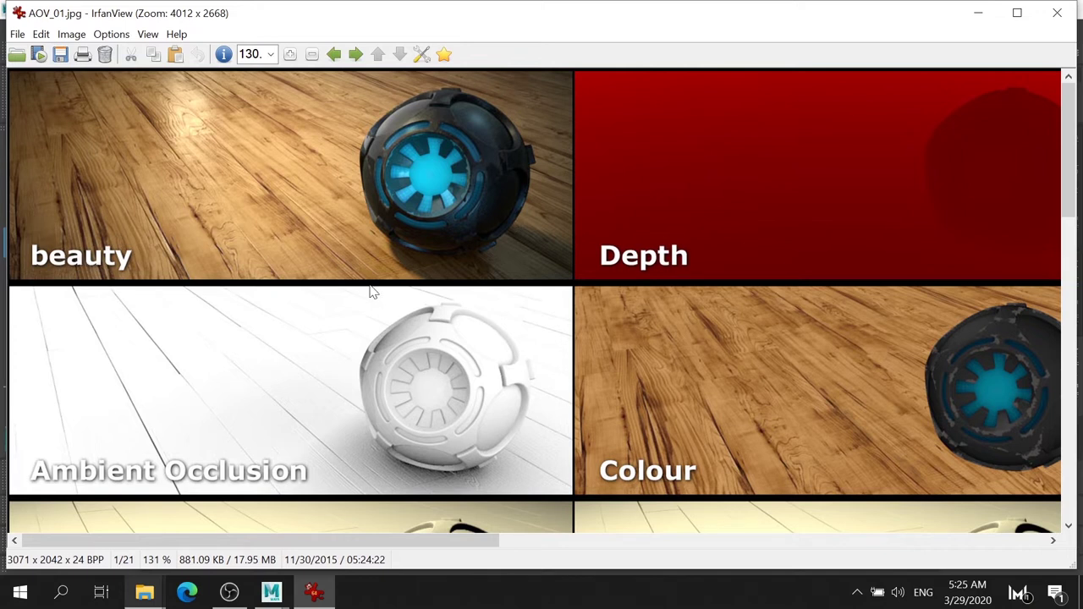
{"action": "left_click_drag", "start_coordinate": [335, 542], "coordinate": [475, 542]}
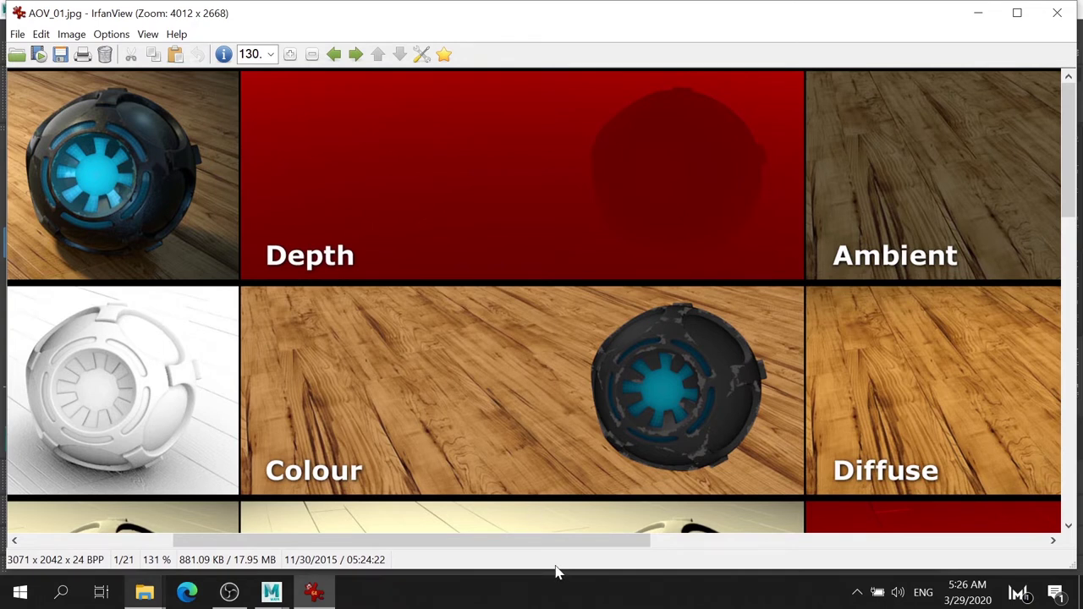
{"action": "left_click_drag", "start_coordinate": [579, 541], "coordinate": [971, 529]}
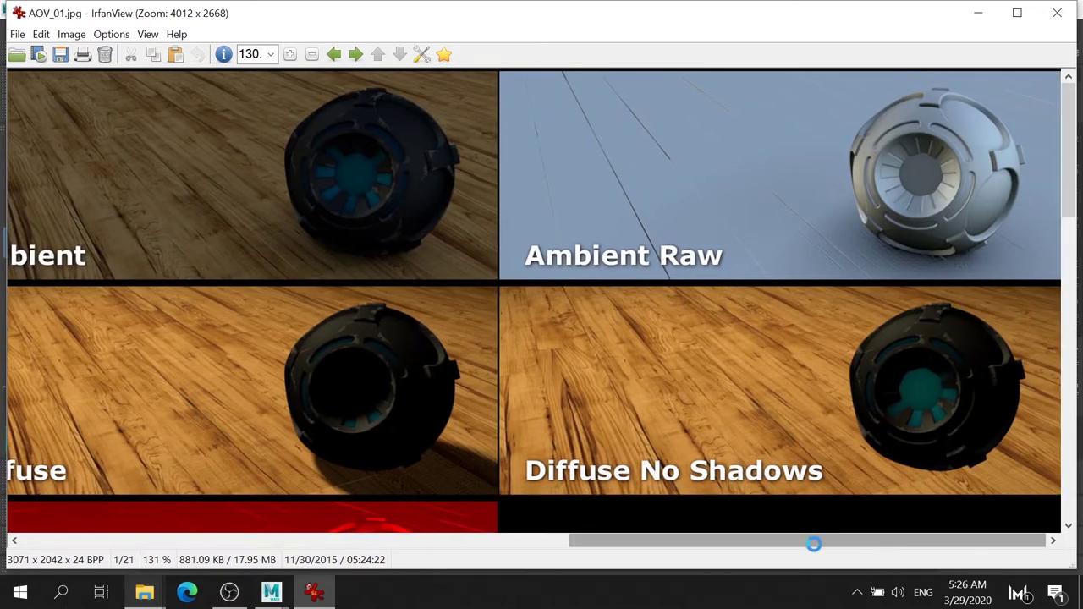
{"action": "left_click_drag", "start_coordinate": [846, 540], "coordinate": [299, 540]}
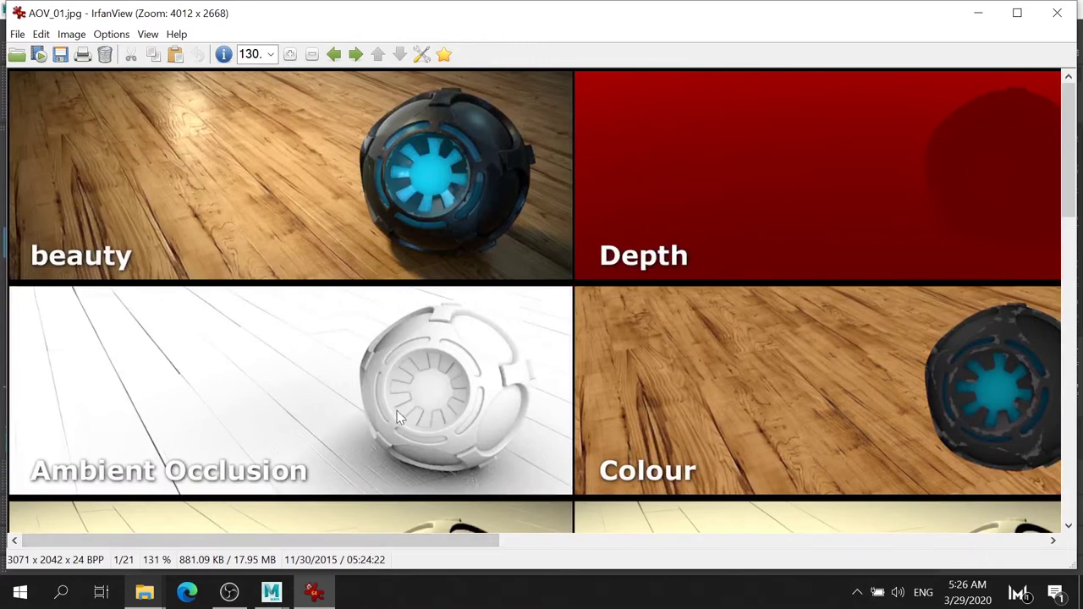
{"action": "scroll", "coordinate": [411, 400], "scroll_direction": "down", "scroll_amount": 2}
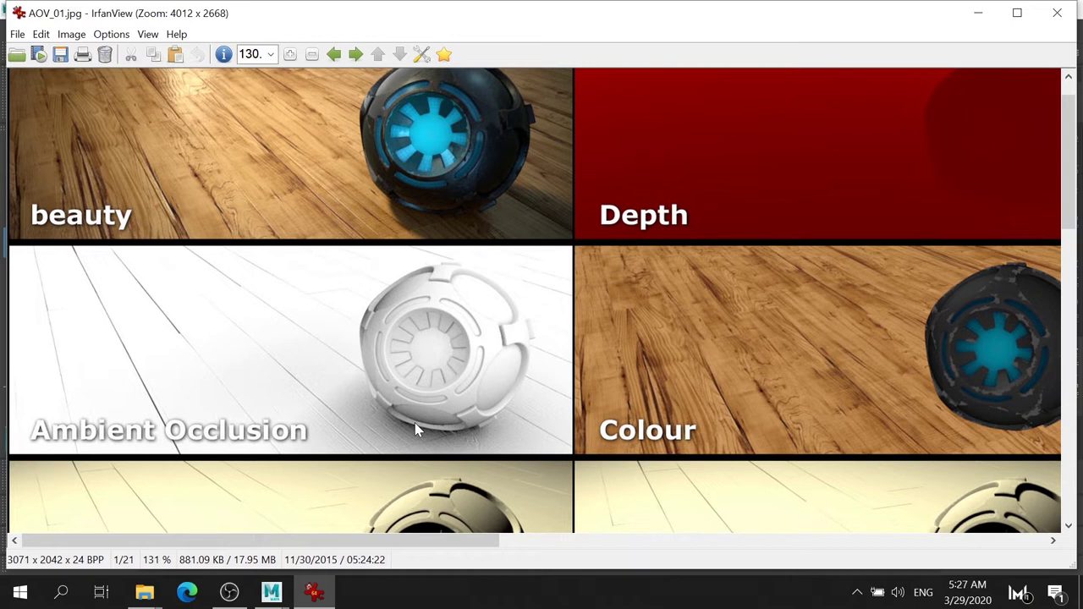
{"action": "left_click_drag", "start_coordinate": [406, 541], "coordinate": [573, 533]}
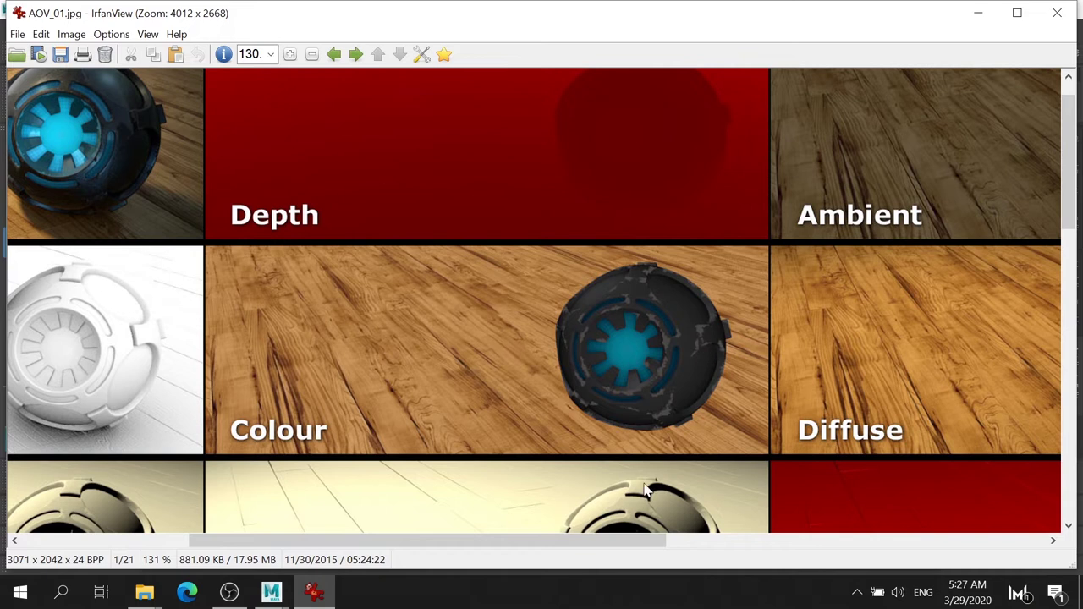
{"action": "mouse_move", "coordinate": [580, 540]}
{"action": "left_mouse_down"}
{"action": "mouse_move", "coordinate": [865, 536]}
{"action": "mouse_move", "coordinate": [735, 532]}
{"action": "left_mouse_up"}
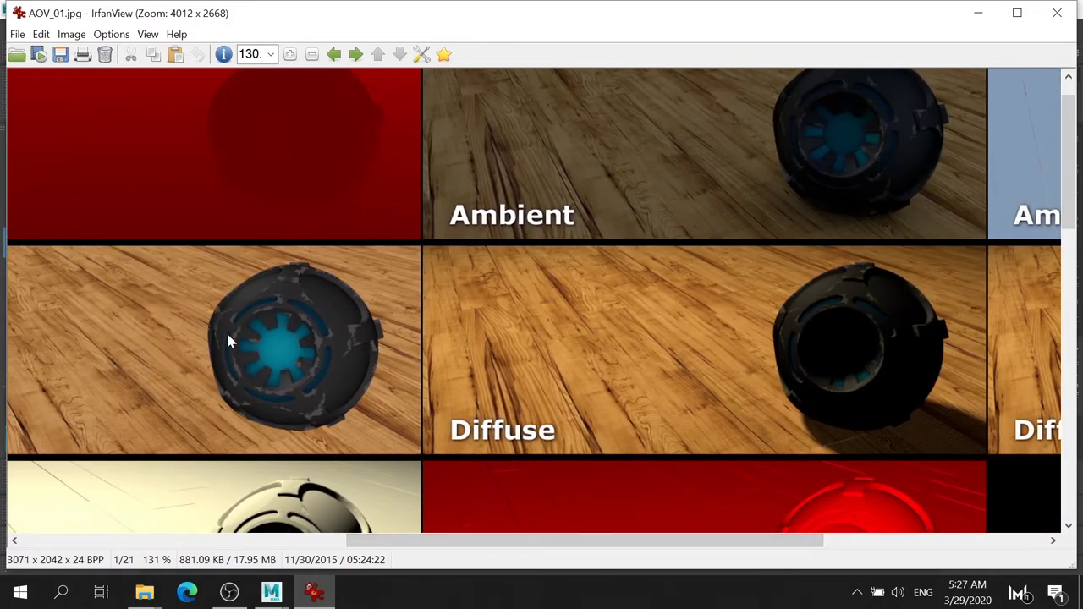
{"action": "left_click_drag", "start_coordinate": [516, 538], "coordinate": [406, 540]}
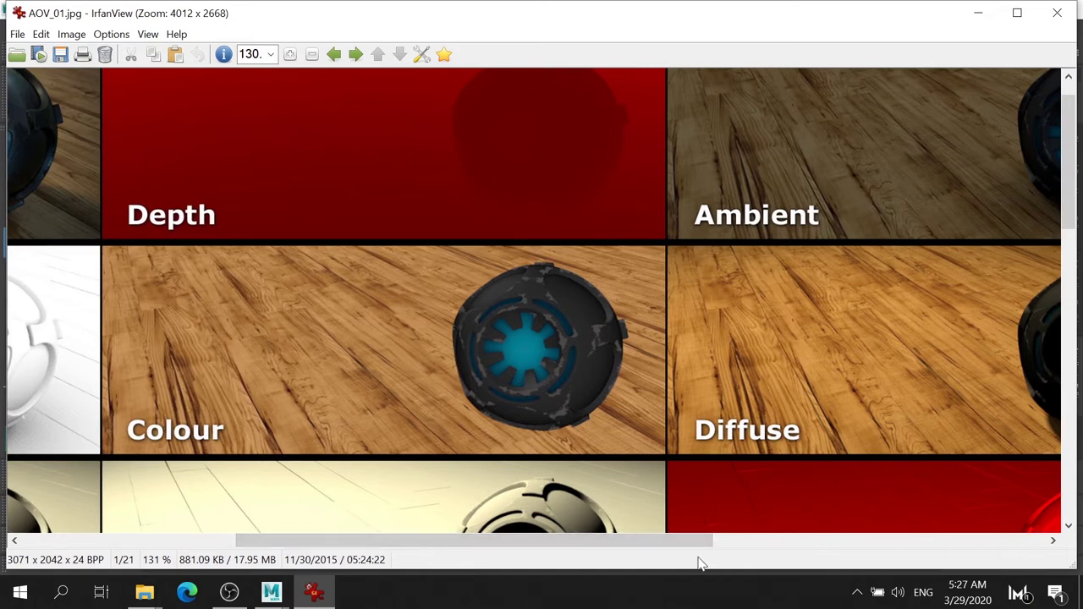
{"action": "left_click_drag", "start_coordinate": [636, 540], "coordinate": [787, 542]}
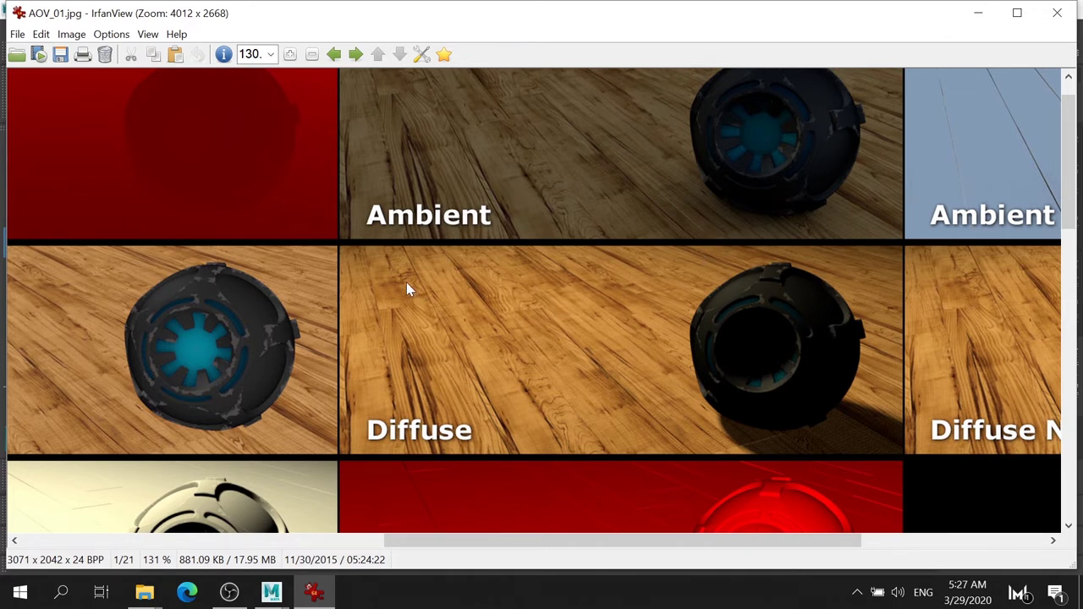
{"action": "left_click_drag", "start_coordinate": [705, 540], "coordinate": [889, 540]}
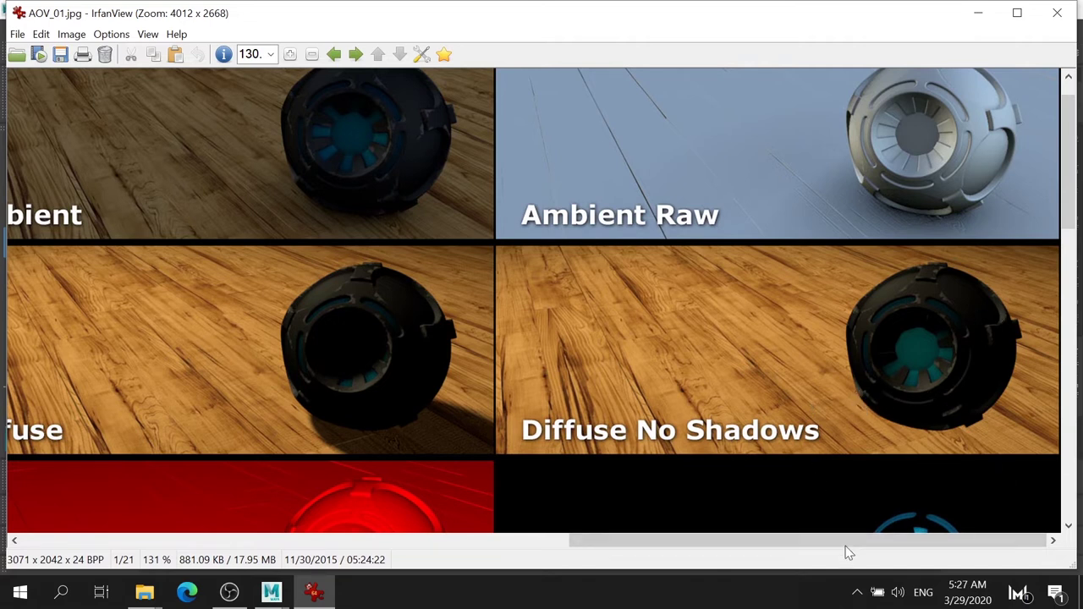
{"action": "left_click_drag", "start_coordinate": [852, 546], "coordinate": [280, 546]}
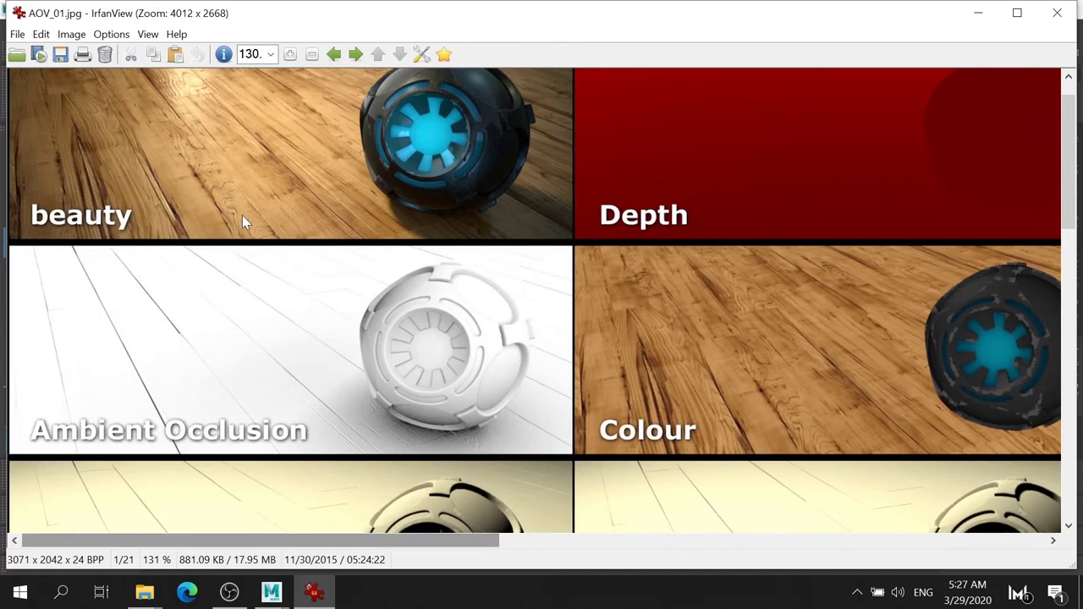
Scroll down and pan across the upper rows of the AOV_01 pass sheet.
{"action": "scroll", "coordinate": [239, 235], "scroll_direction": "down", "scroll_amount": 1}
{"action": "scroll", "coordinate": [240, 236], "scroll_direction": "down", "scroll_amount": 1}
{"action": "scroll", "coordinate": [242, 245], "scroll_direction": "down", "scroll_amount": 1}
{"action": "scroll", "coordinate": [249, 252], "scroll_direction": "down", "scroll_amount": 1}
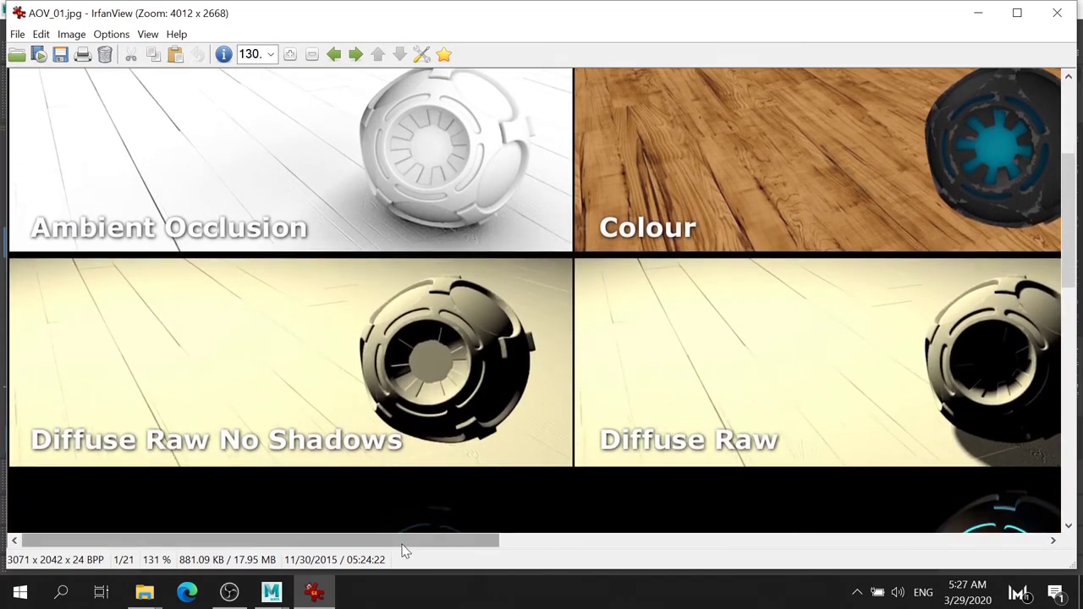
{"action": "left_click_drag", "start_coordinate": [403, 542], "coordinate": [556, 552]}
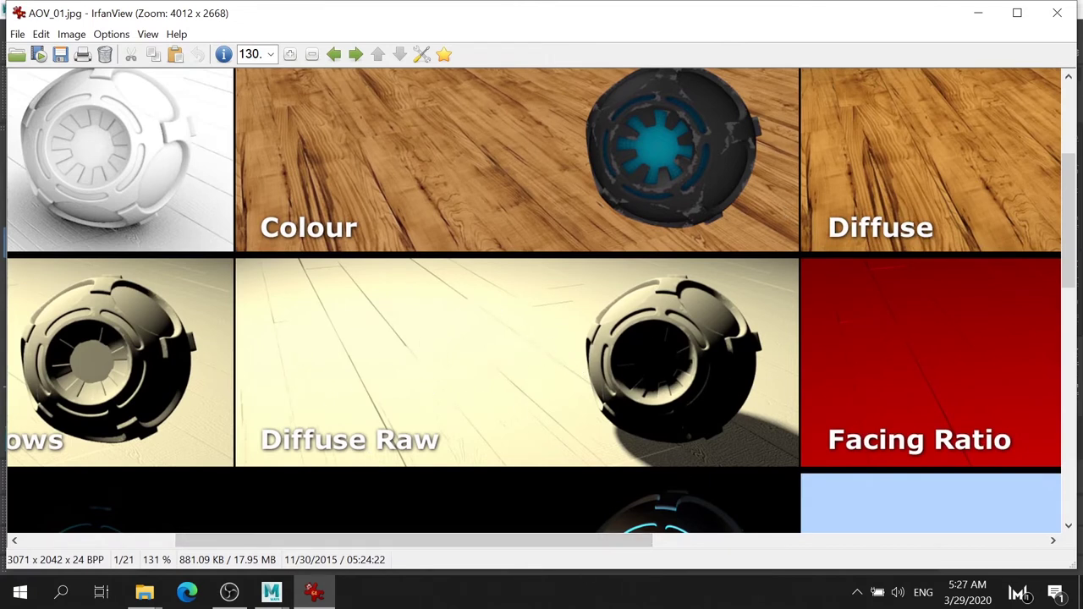
{"action": "left_click_drag", "start_coordinate": [545, 545], "coordinate": [938, 514]}
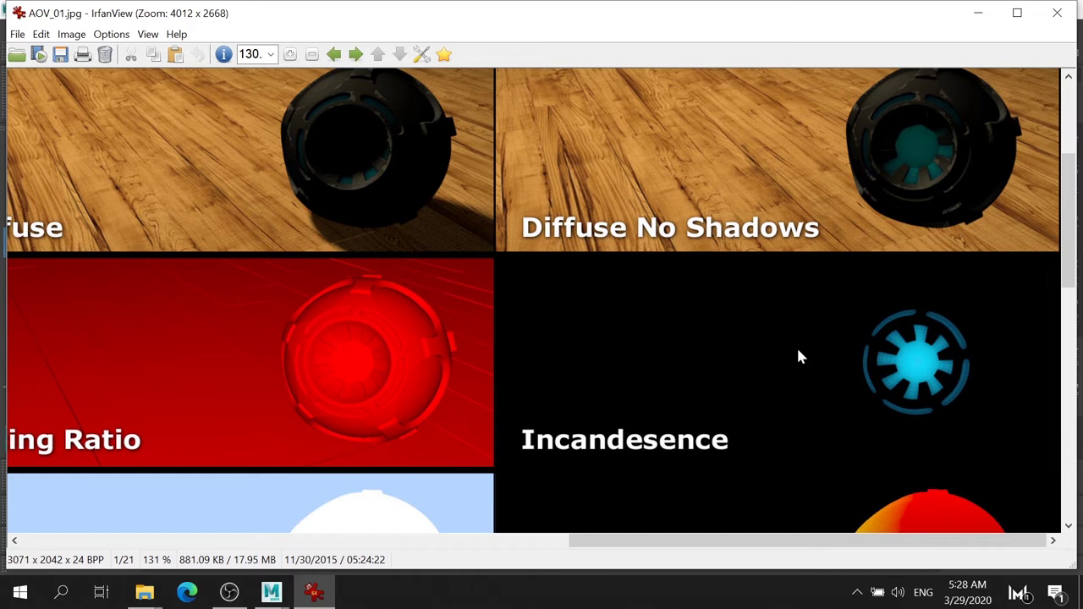
{"action": "left_click_drag", "start_coordinate": [799, 540], "coordinate": [2, 514]}
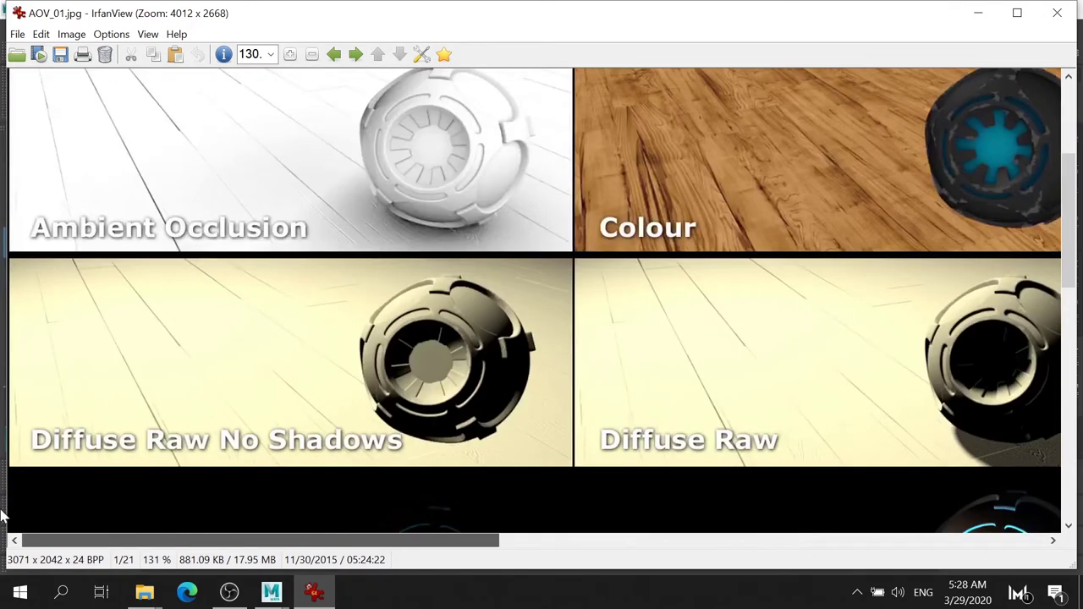
Continue down to the Incandesence, Motion Vector, Material ID and Object ID tiles.
{"action": "scroll", "coordinate": [244, 283], "scroll_direction": "down", "scroll_amount": 2}
{"action": "scroll", "coordinate": [246, 288], "scroll_direction": "down", "scroll_amount": 2}
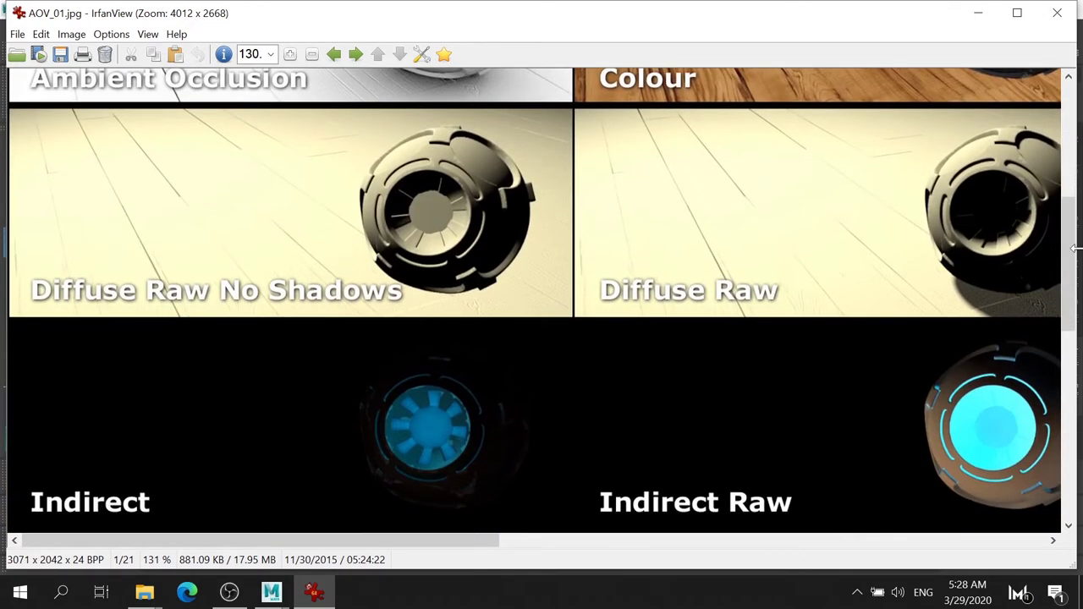
{"action": "scroll", "coordinate": [1071, 266], "scroll_direction": "down", "scroll_amount": 2}
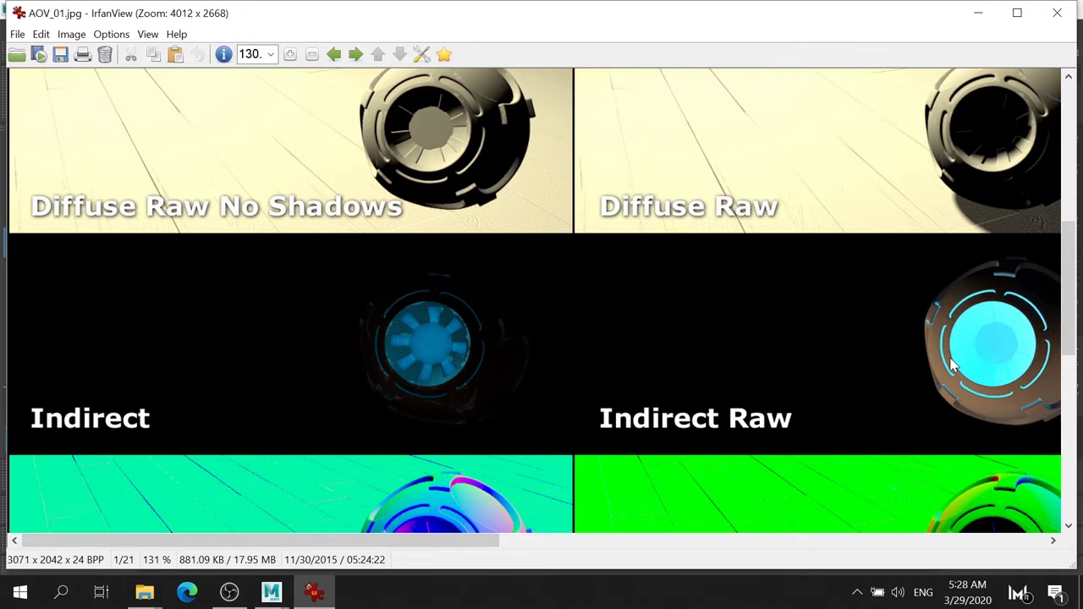
{"action": "mouse_move", "coordinate": [413, 539]}
{"action": "left_mouse_down"}
{"action": "mouse_move", "coordinate": [625, 539]}
{"action": "mouse_move", "coordinate": [485, 502]}
{"action": "mouse_move", "coordinate": [894, 493]}
{"action": "mouse_move", "coordinate": [757, 331]}
{"action": "left_mouse_up"}
{"action": "scroll", "coordinate": [757, 331], "scroll_direction": "down", "scroll_amount": 2}
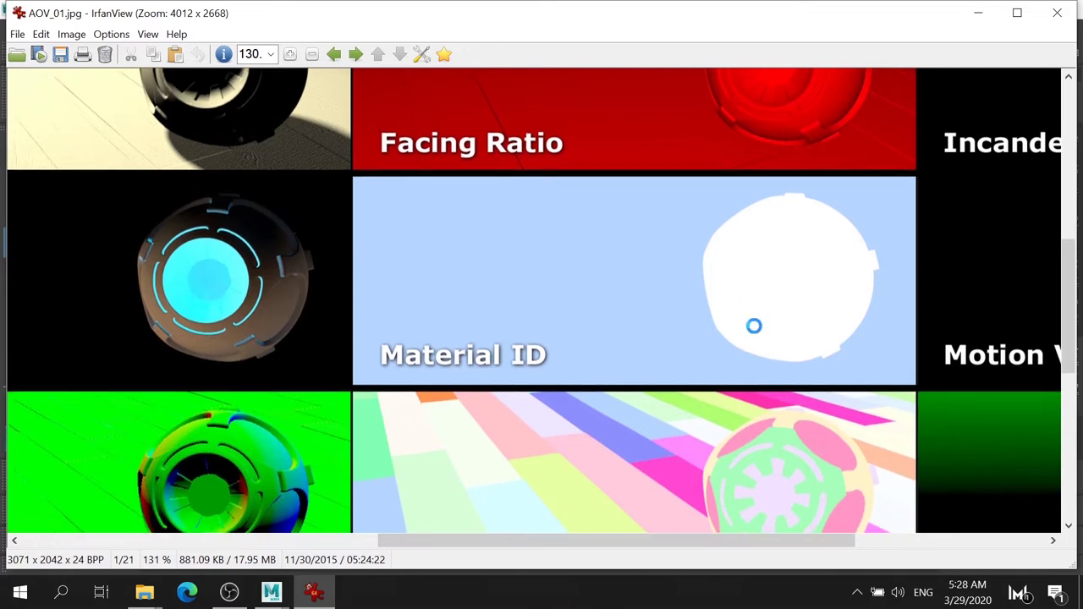
{"action": "scroll", "coordinate": [755, 330], "scroll_direction": "down", "scroll_amount": 1}
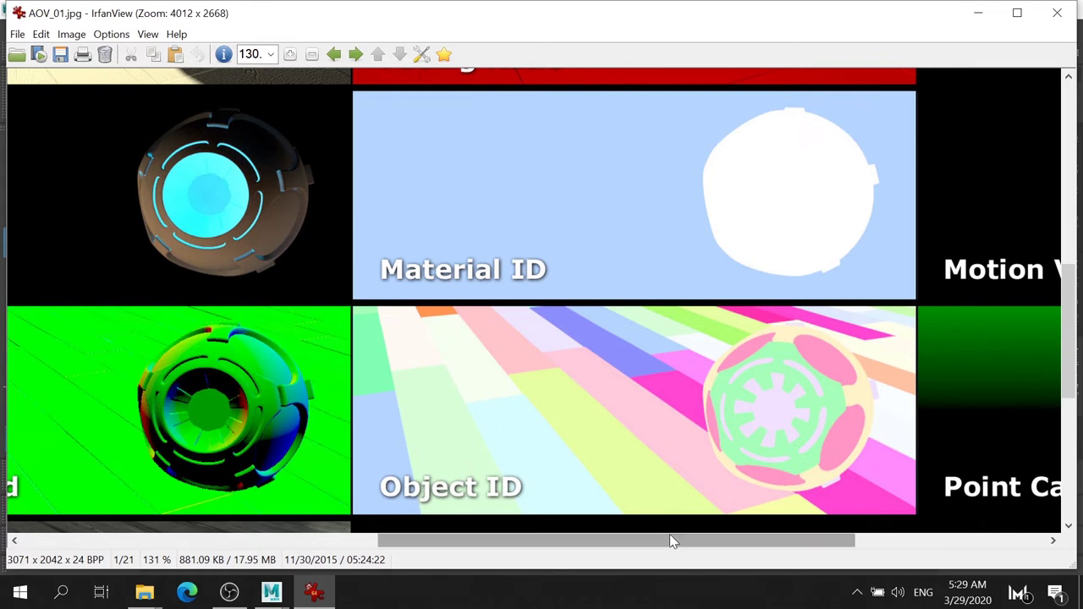
{"action": "left_click_drag", "start_coordinate": [669, 540], "coordinate": [962, 541]}
{"action": "scroll", "coordinate": [1042, 235], "scroll_direction": "up", "scroll_amount": 1}
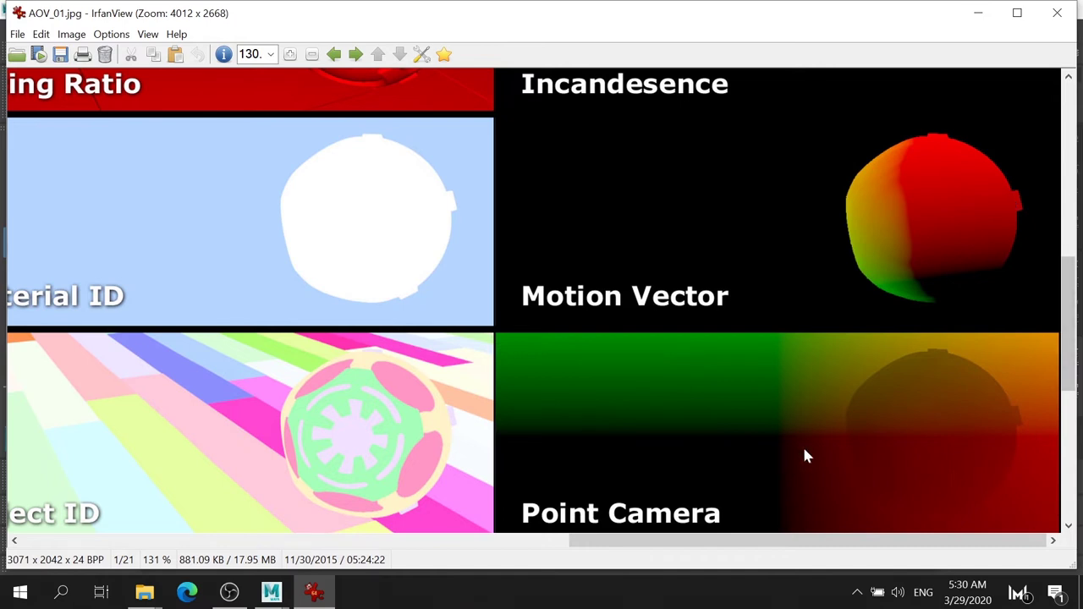
Pan across the Motion Vector and Point Camera rows of the AOV_01 sheet.
{"action": "left_click_drag", "start_coordinate": [825, 544], "coordinate": [5, 508]}
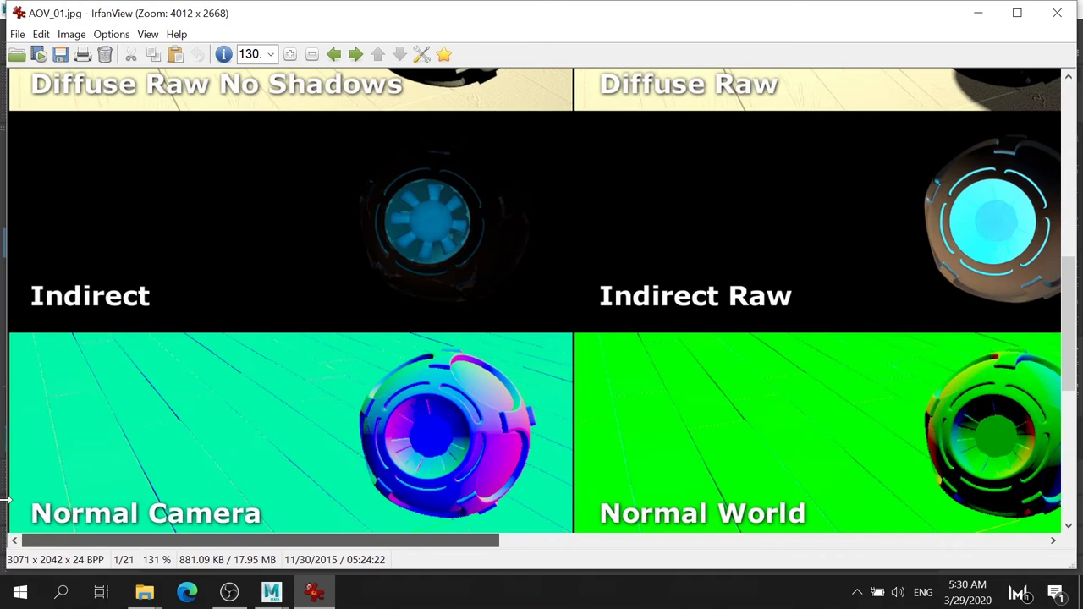
{"action": "scroll", "coordinate": [744, 423], "scroll_direction": "down", "scroll_amount": 1}
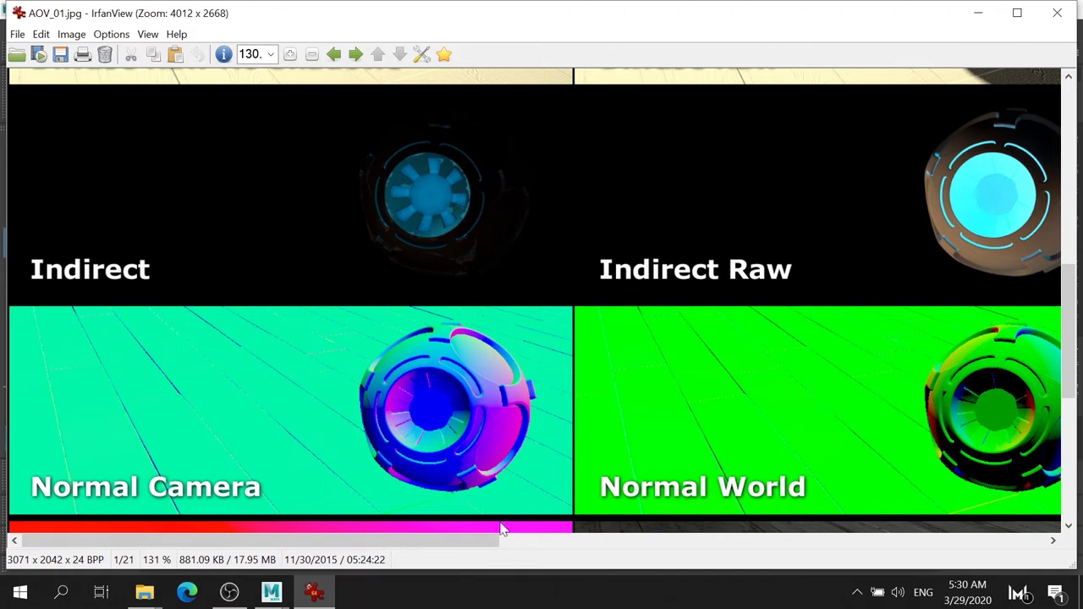
{"action": "left_click_drag", "start_coordinate": [453, 542], "coordinate": [342, 527]}
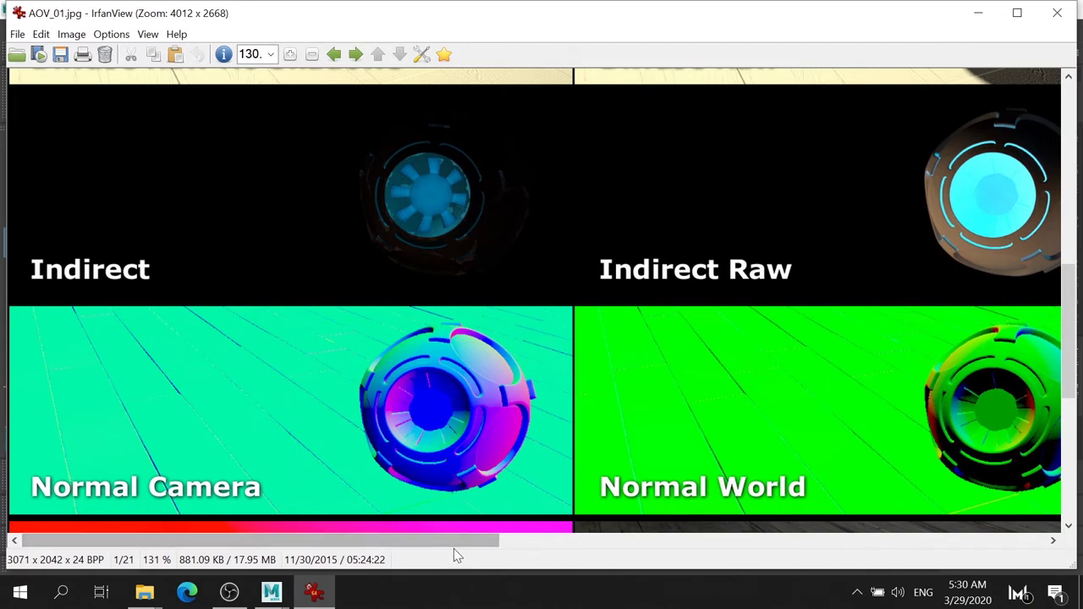
{"action": "mouse_move", "coordinate": [455, 546]}
{"action": "left_mouse_down"}
{"action": "mouse_move", "coordinate": [881, 529]}
{"action": "mouse_move", "coordinate": [972, 505]}
{"action": "left_mouse_up"}
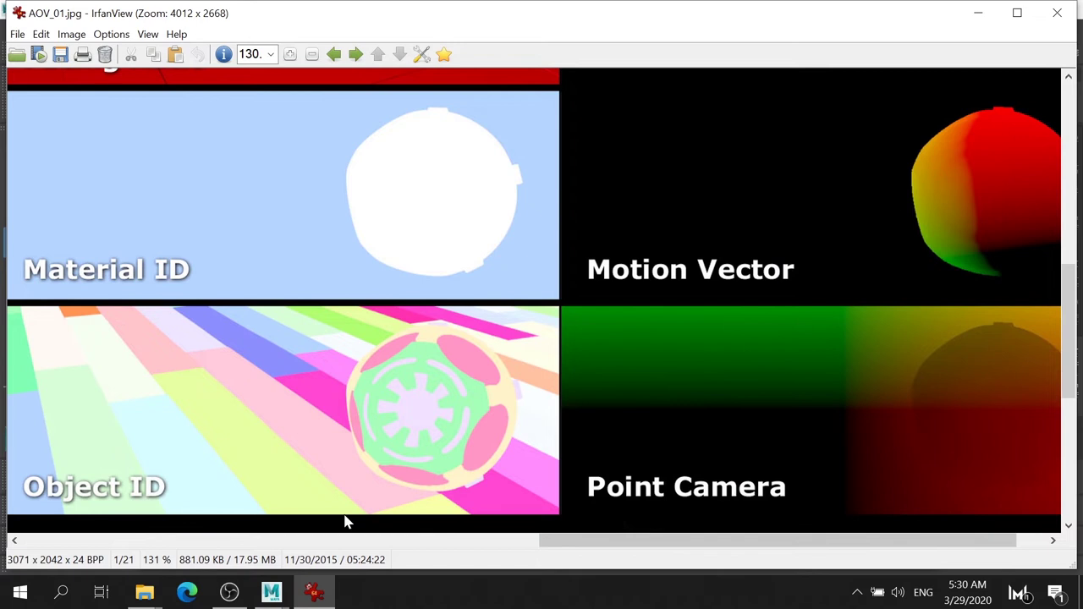
{"action": "scroll", "coordinate": [747, 481], "scroll_direction": "down", "scroll_amount": 1}
{"action": "scroll", "coordinate": [744, 507], "scroll_direction": "down", "scroll_amount": 2}
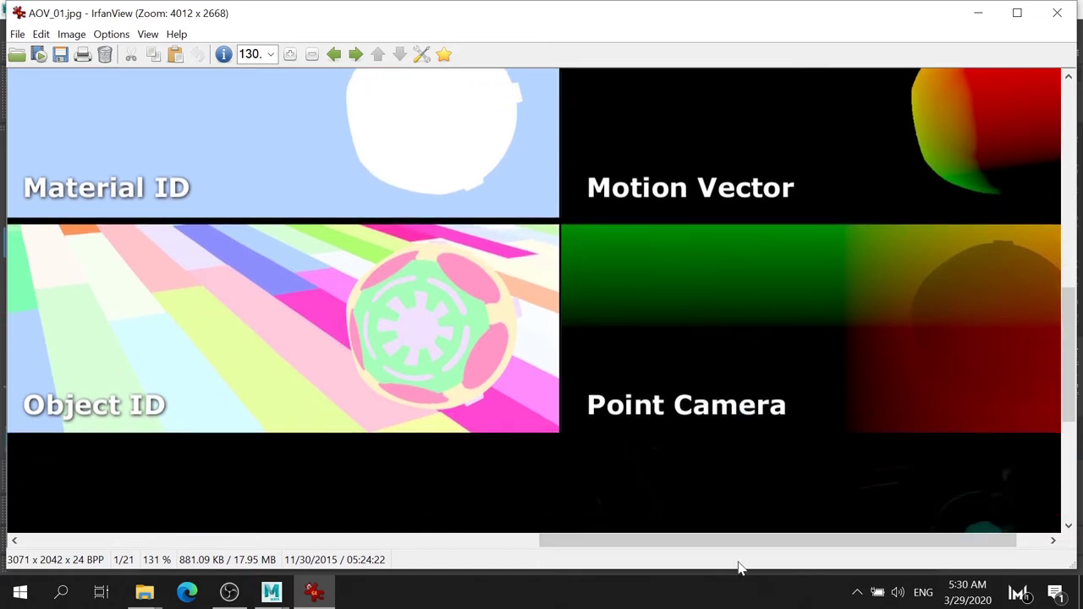
{"action": "left_click_drag", "start_coordinate": [751, 546], "coordinate": [221, 542]}
Scroll further to inspect the Reflection, Refraction, Shadow, Specular and UV tiles.
{"action": "scroll", "coordinate": [294, 438], "scroll_direction": "down", "scroll_amount": 4}
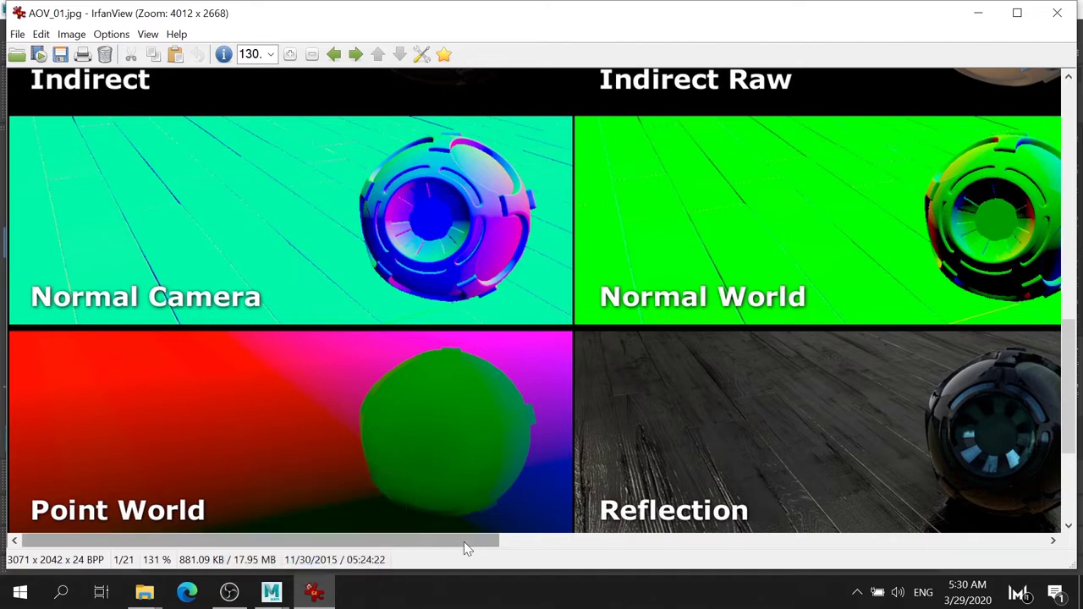
{"action": "left_click_drag", "start_coordinate": [464, 541], "coordinate": [621, 544]}
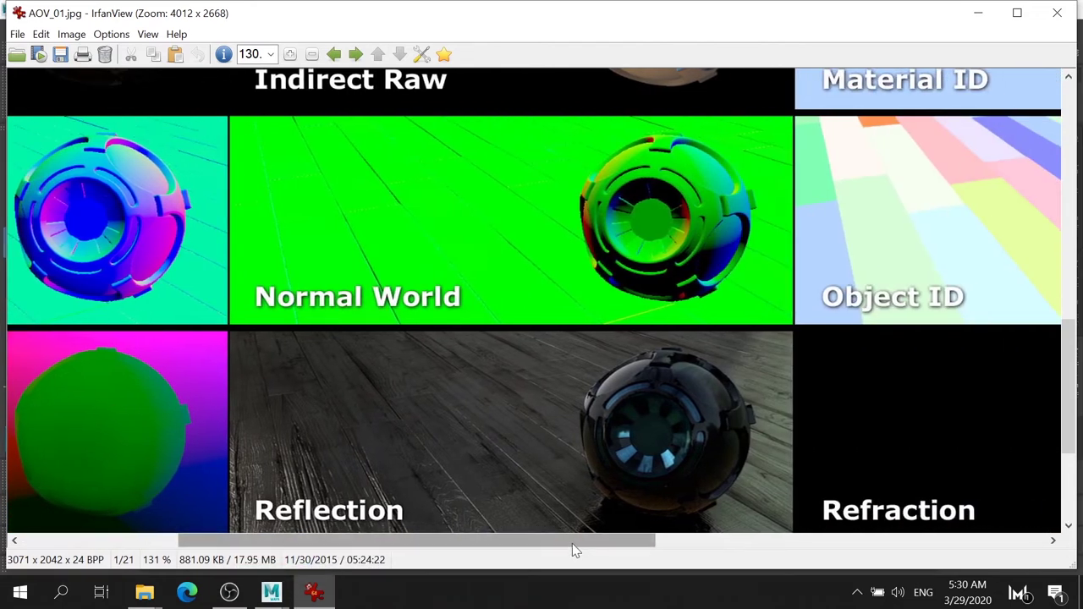
{"action": "mouse_move", "coordinate": [572, 544]}
{"action": "left_mouse_down"}
{"action": "mouse_move", "coordinate": [746, 535]}
{"action": "mouse_move", "coordinate": [583, 519]}
{"action": "mouse_move", "coordinate": [1040, 525]}
{"action": "left_mouse_up"}
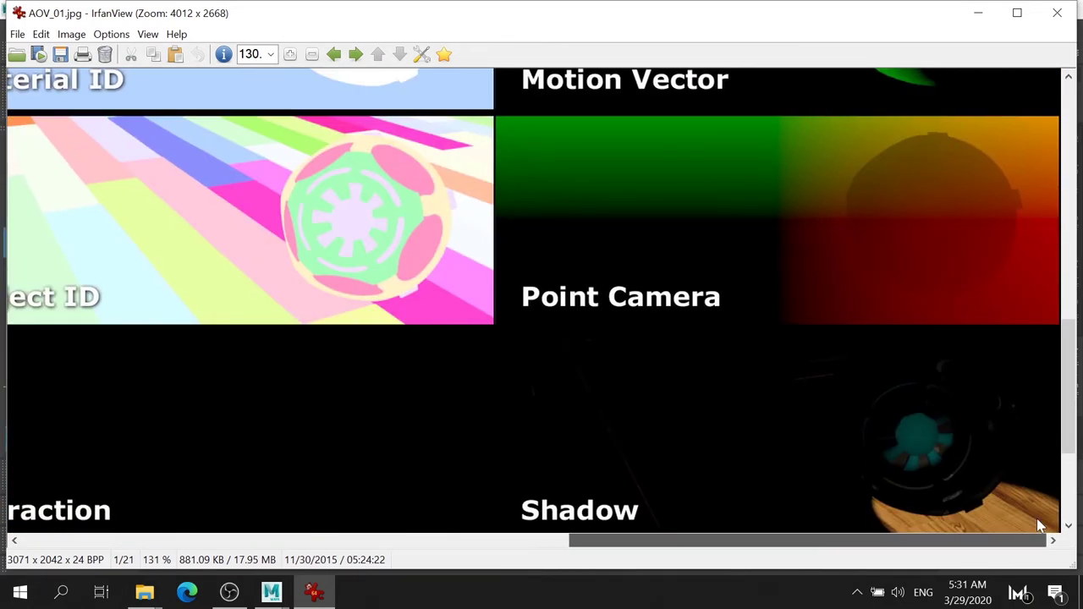
{"action": "left_click_drag", "start_coordinate": [1068, 453], "coordinate": [1068, 518]}
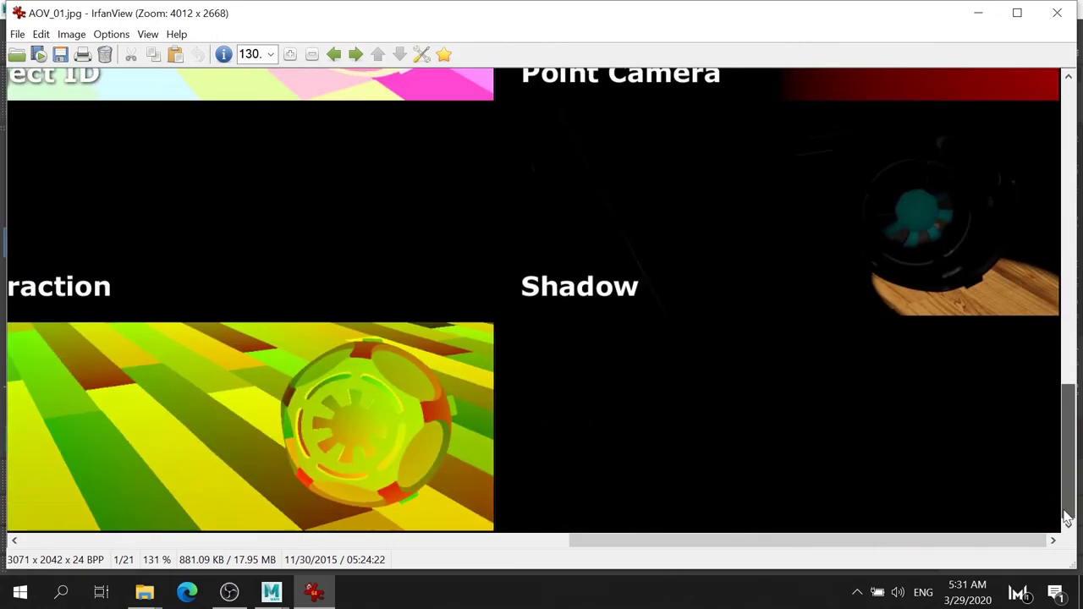
{"action": "left_click_drag", "start_coordinate": [851, 544], "coordinate": [4, 436]}
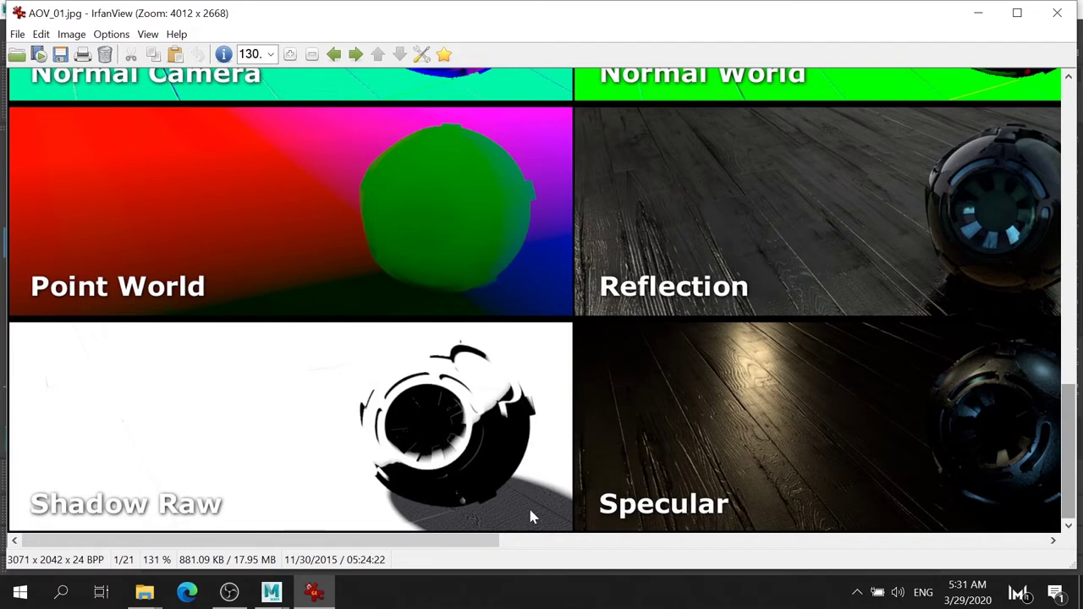
{"action": "left_click_drag", "start_coordinate": [352, 541], "coordinate": [530, 541]}
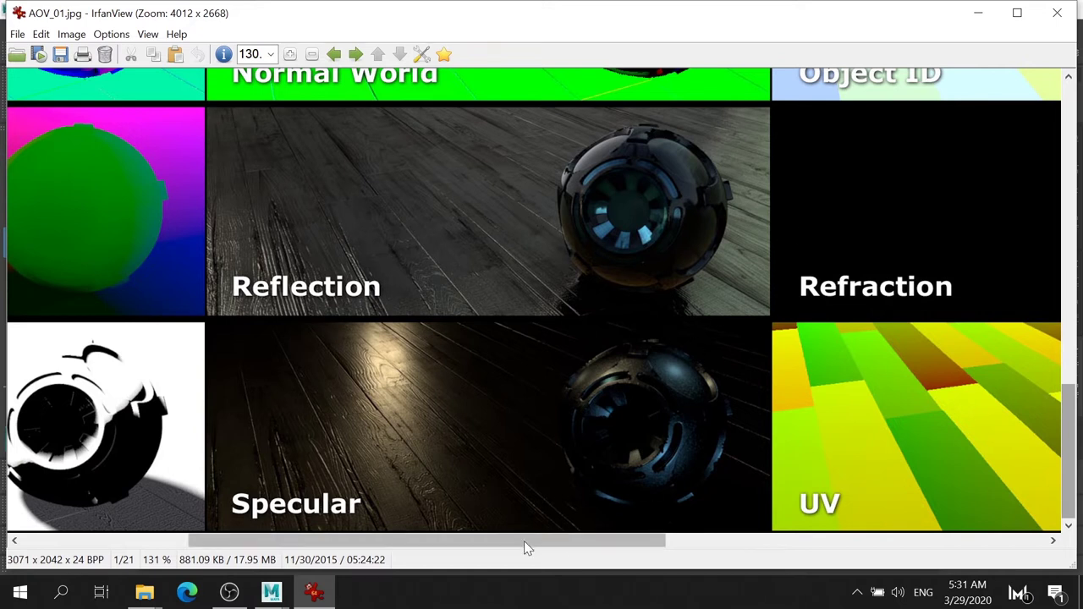
{"action": "mouse_move", "coordinate": [569, 544]}
{"action": "left_mouse_down"}
{"action": "mouse_move", "coordinate": [599, 538]}
{"action": "mouse_move", "coordinate": [602, 476]}
{"action": "left_mouse_up"}
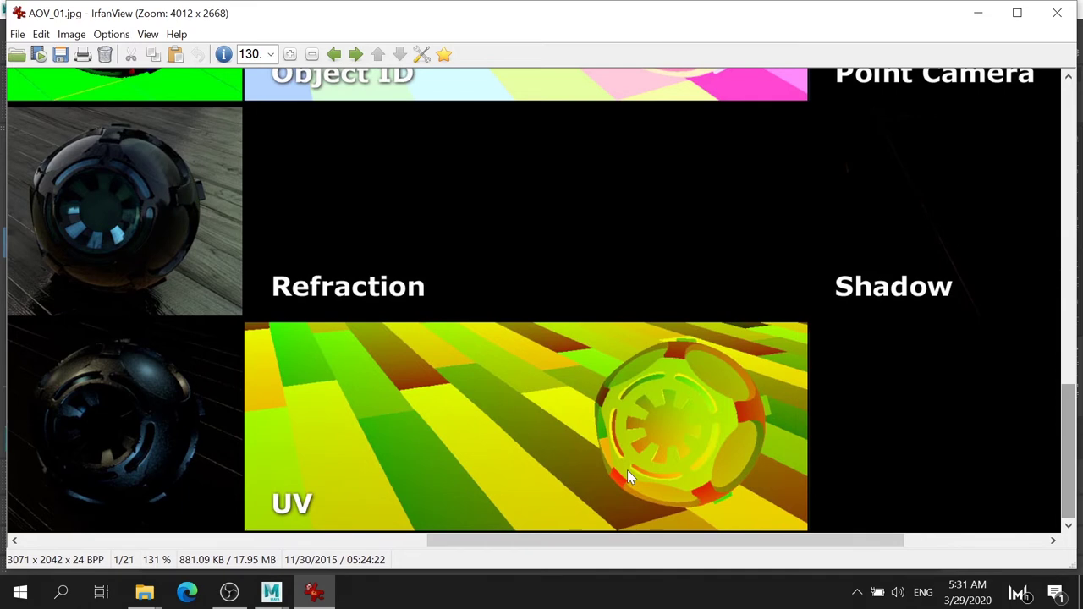
Go full screen and wheel forward to AOV_02.jpg with its Key Light through Final Comp passes.
{"action": "double_click", "coordinate": [769, 236]}
{"action": "scroll", "coordinate": [771, 243], "scroll_direction": "up", "scroll_amount": 1}
{"action": "scroll", "coordinate": [772, 243], "scroll_direction": "down", "scroll_amount": 1}
{"action": "scroll", "coordinate": [772, 243], "scroll_direction": "down", "scroll_amount": 1}
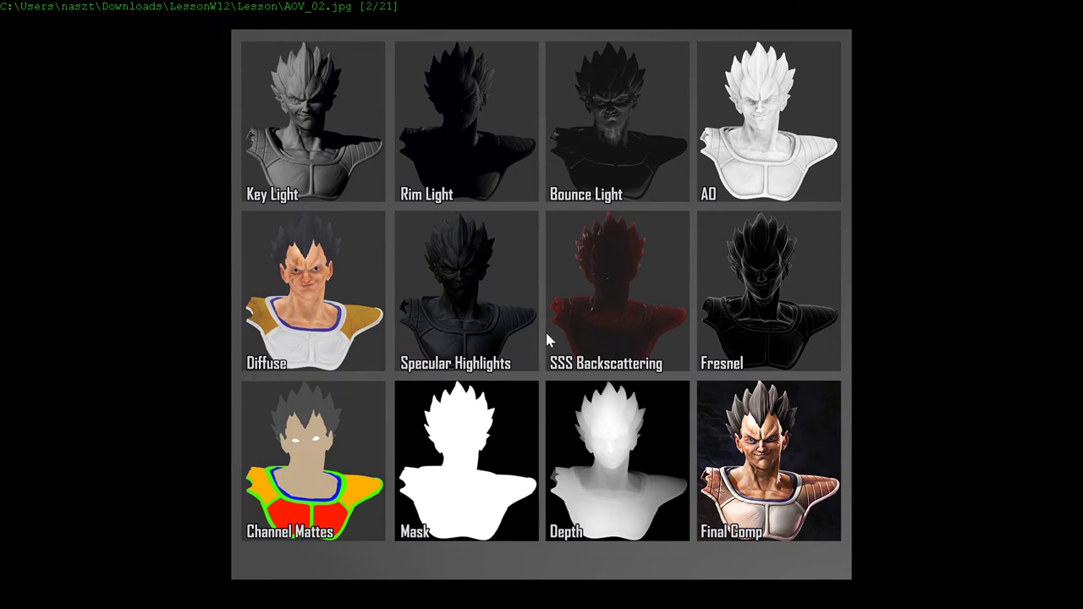
Step through the full-body, Sultan and furry-creature sheets to AOV_08.jpg, the astronaut Render-to-Mask grid.
{"action": "key", "text": "Right"}
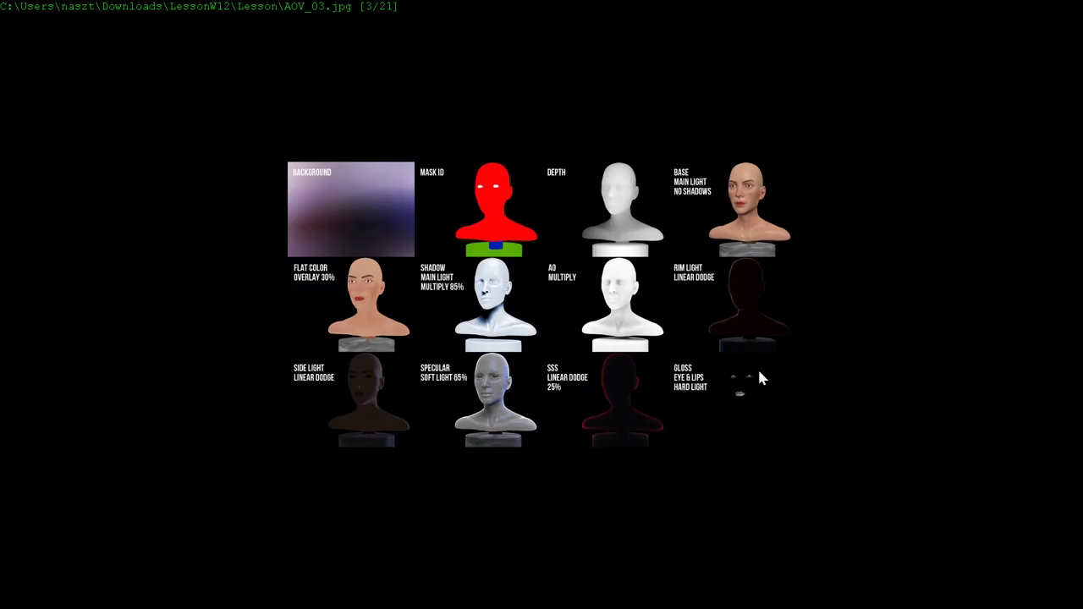
{"action": "key", "text": "Right"}
{"action": "key", "text": "Right"}
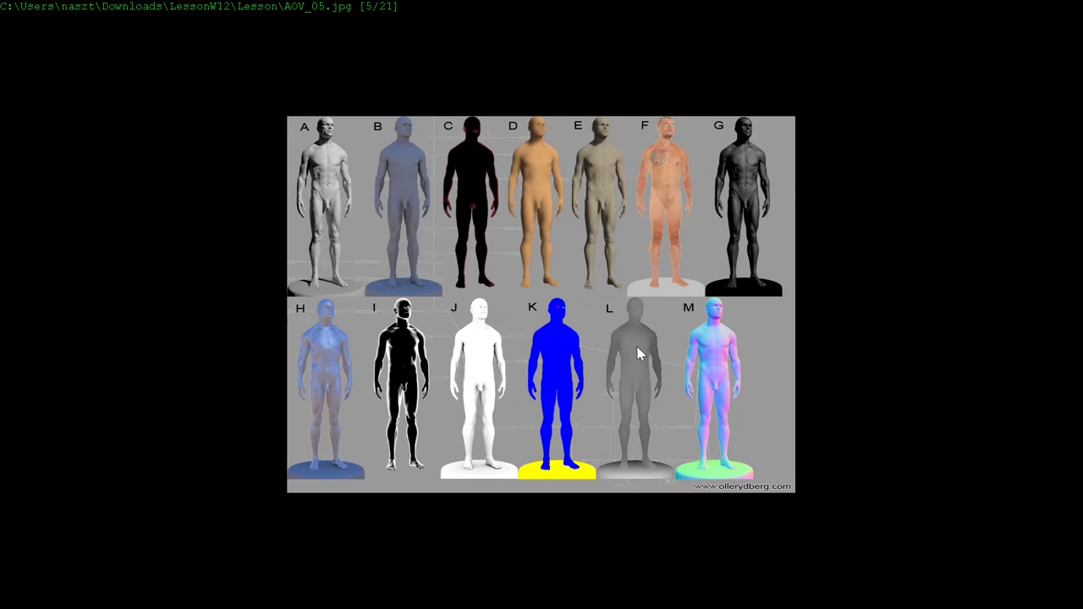
{"action": "key", "text": "Right"}
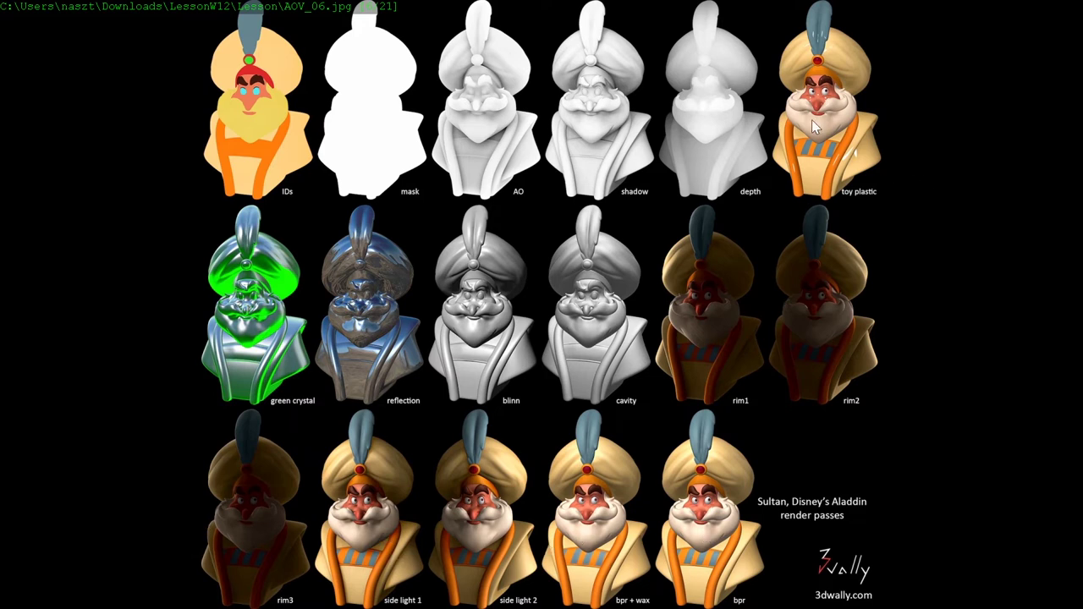
{"action": "scroll", "coordinate": [743, 468], "scroll_direction": "down", "scroll_amount": 1}
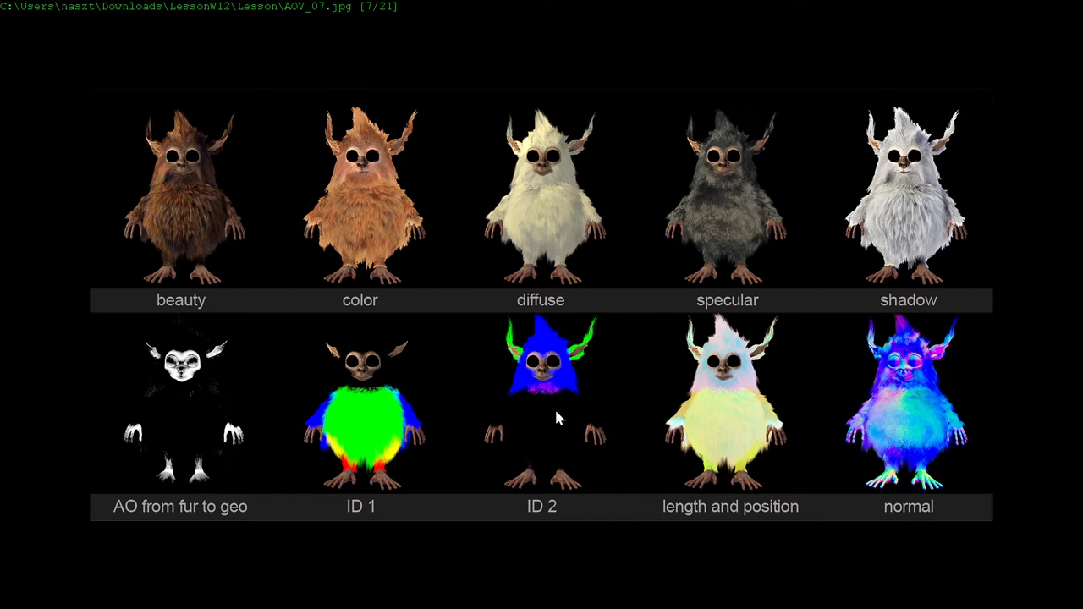
{"action": "scroll", "coordinate": [555, 407], "scroll_direction": "down", "scroll_amount": 1}
{"action": "scroll", "coordinate": [436, 490], "scroll_direction": "down", "scroll_amount": 1}
{"action": "scroll", "coordinate": [436, 490], "scroll_direction": "up", "scroll_amount": 1}
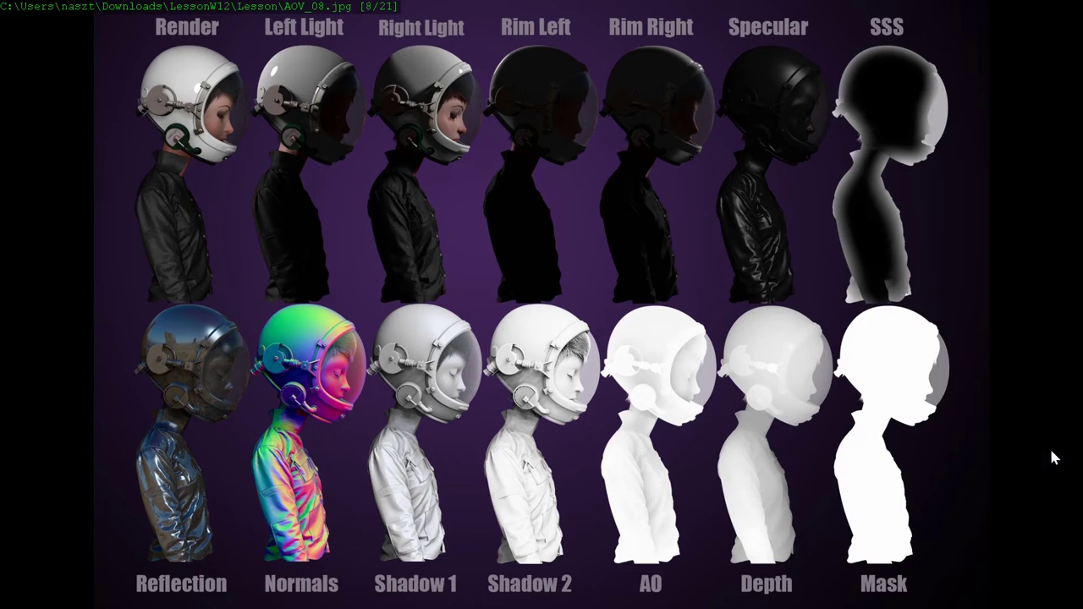
Page past the chicken, Taj, chess, motion-vector and depth examples to AOV_21, the village render.
{"action": "key", "text": "Right"}
{"action": "key", "text": "Right"}
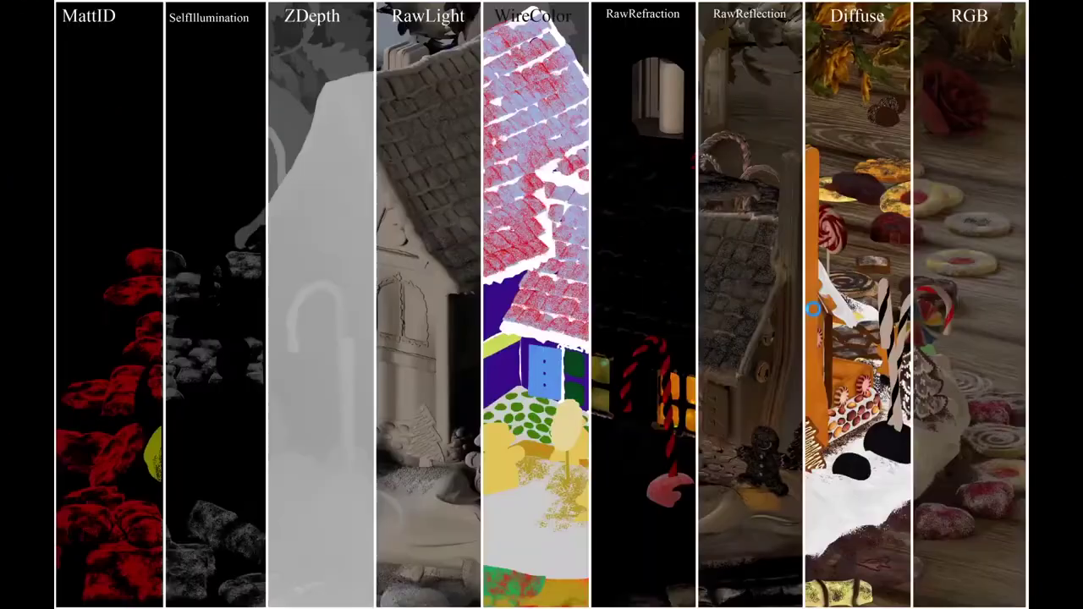
{"action": "key", "text": "Right"}
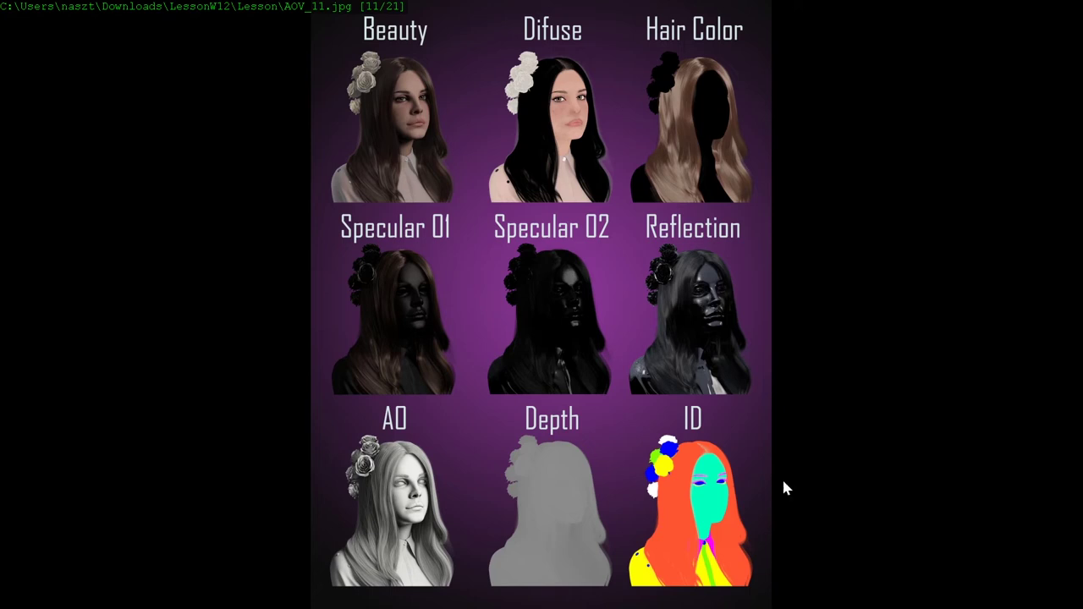
{"action": "key", "text": "Right"}
{"action": "key", "text": "Right"}
{"action": "key", "text": "Right"}
{"action": "key", "text": "Left"}
{"action": "key", "text": "Left"}
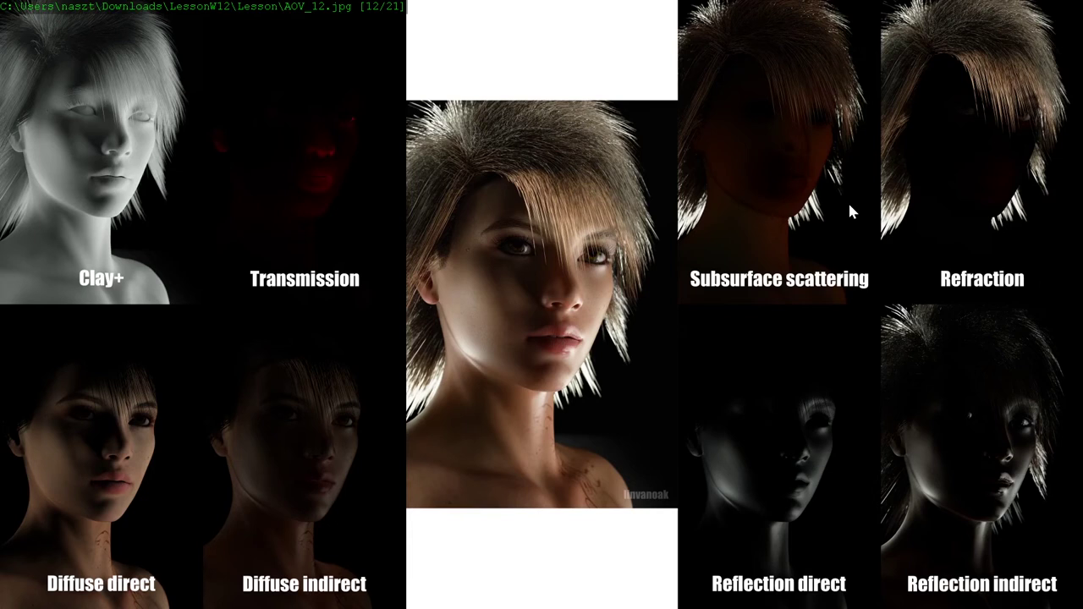
{"action": "key", "text": "Right"}
{"action": "key", "text": "Right"}
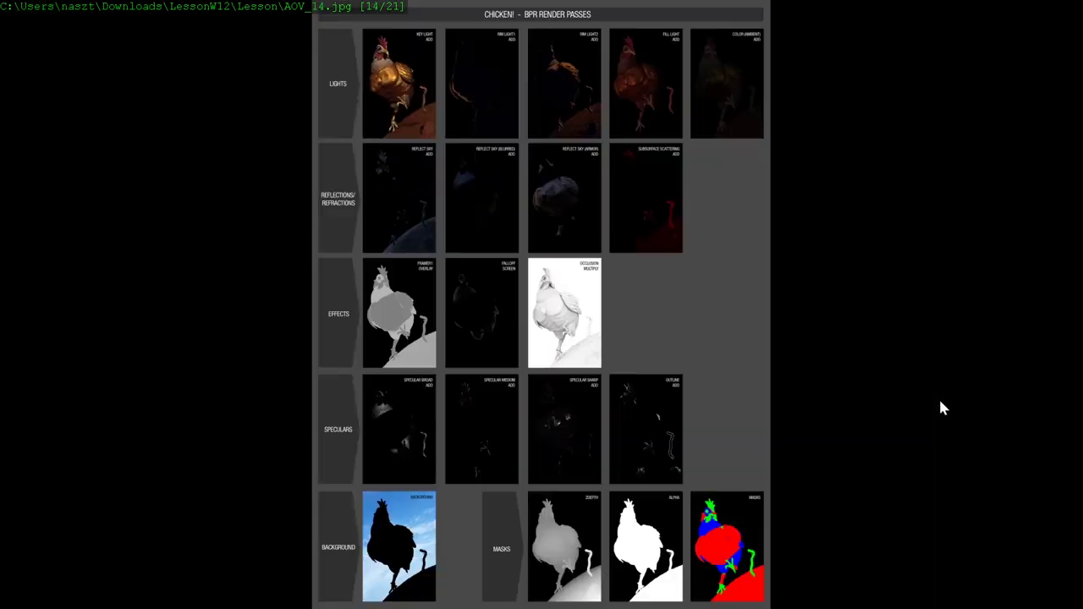
{"action": "key", "text": "Left"}
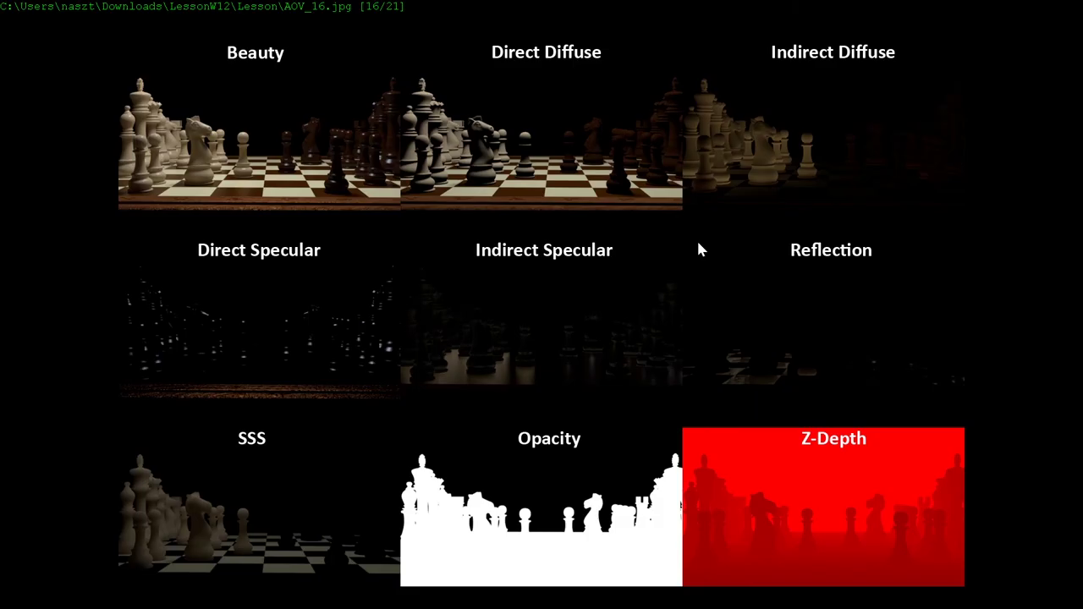
{"action": "key", "text": "Right"}
{"action": "key", "text": "Right"}
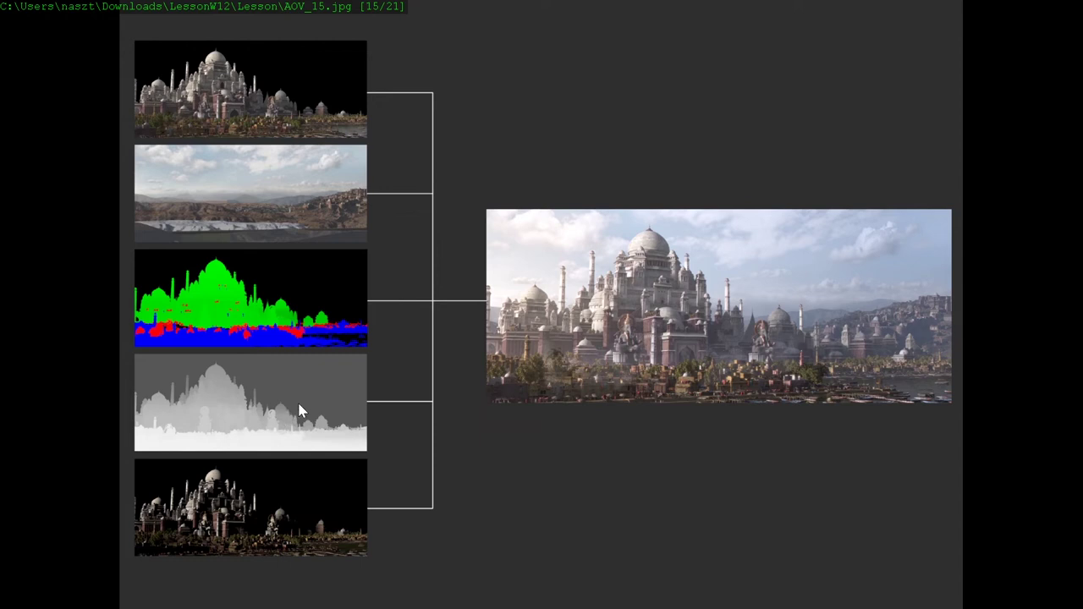
{"action": "key", "text": "Right"}
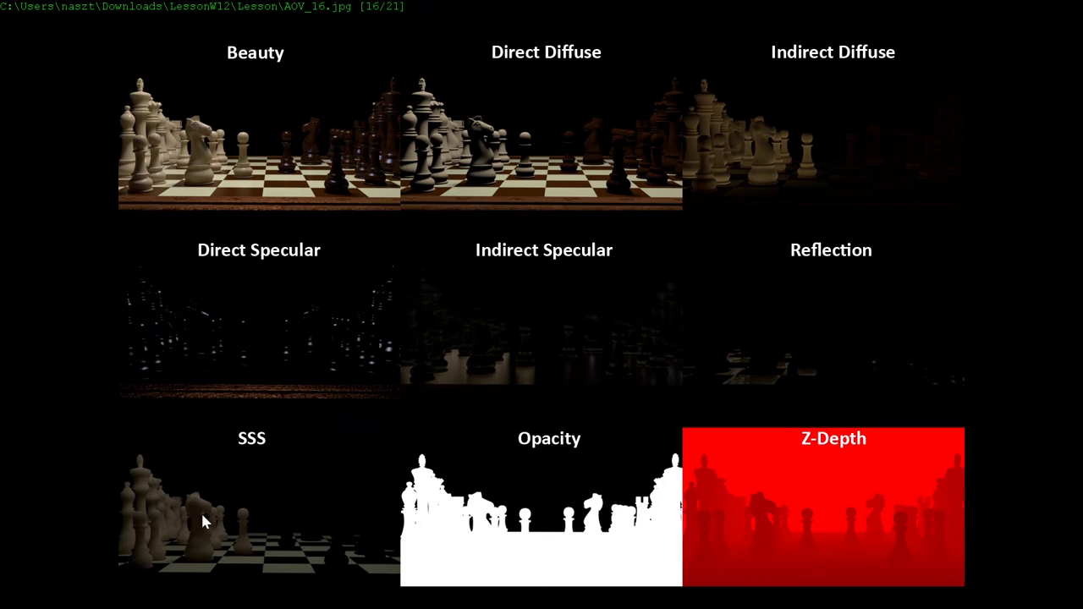
{"action": "key", "text": "Right"}
{"action": "key", "text": "Right"}
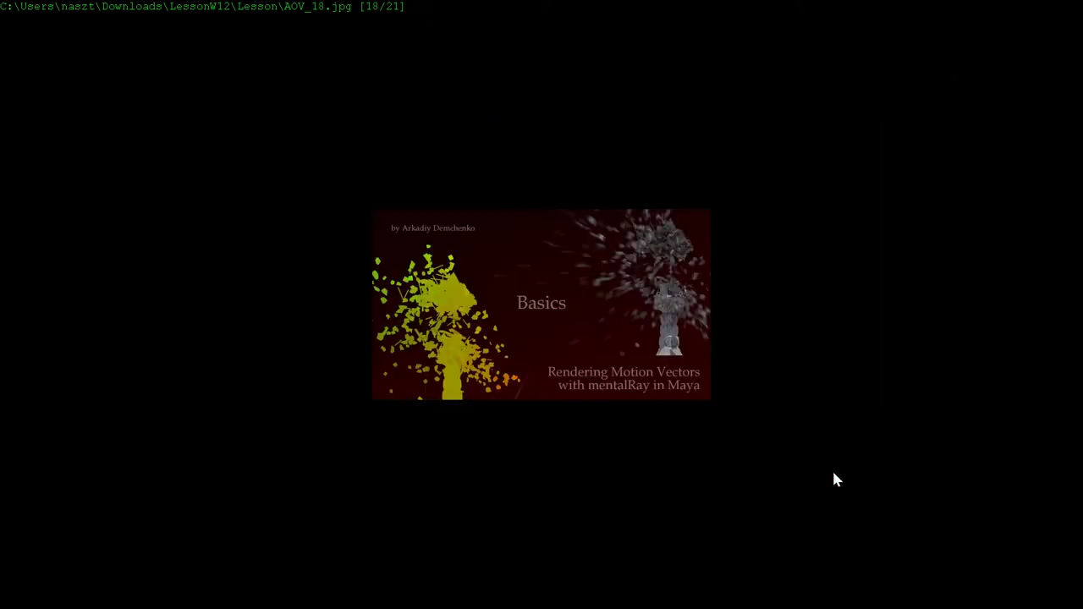
{"action": "key", "text": "Left"}
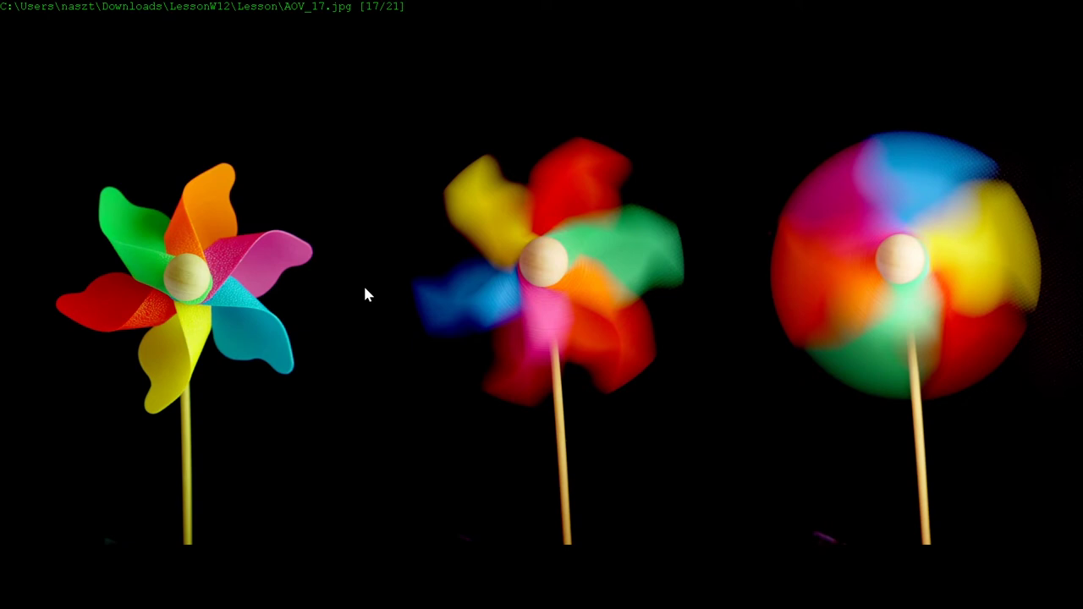
{"action": "key", "text": "Right"}
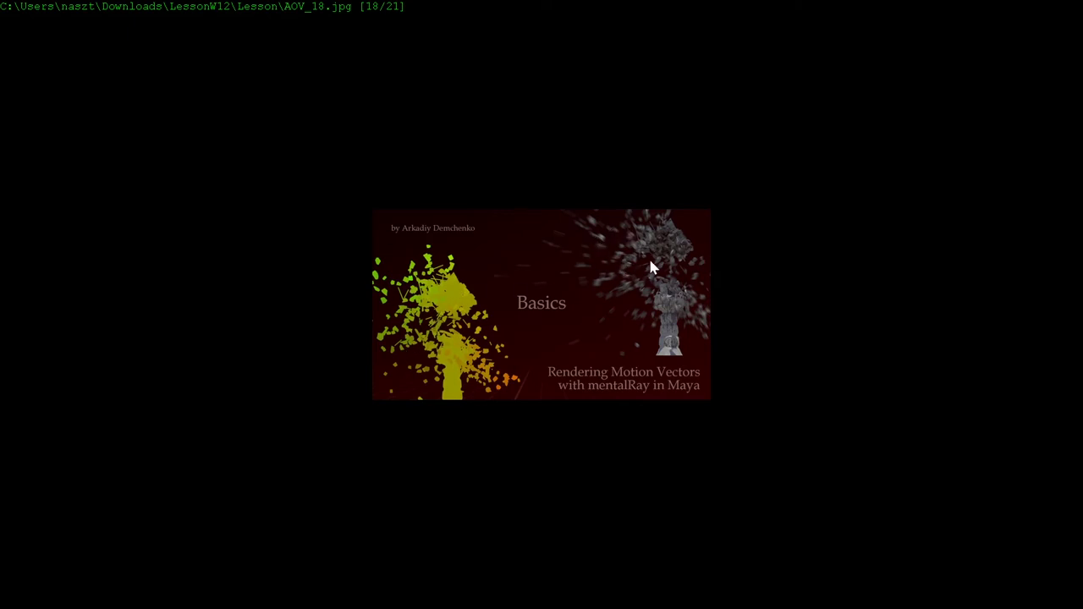
{"action": "key", "text": "Right"}
{"action": "key", "text": "Right"}
{"action": "key", "text": "Left"}
{"action": "key", "text": "Left"}
{"action": "key", "text": "Right"}
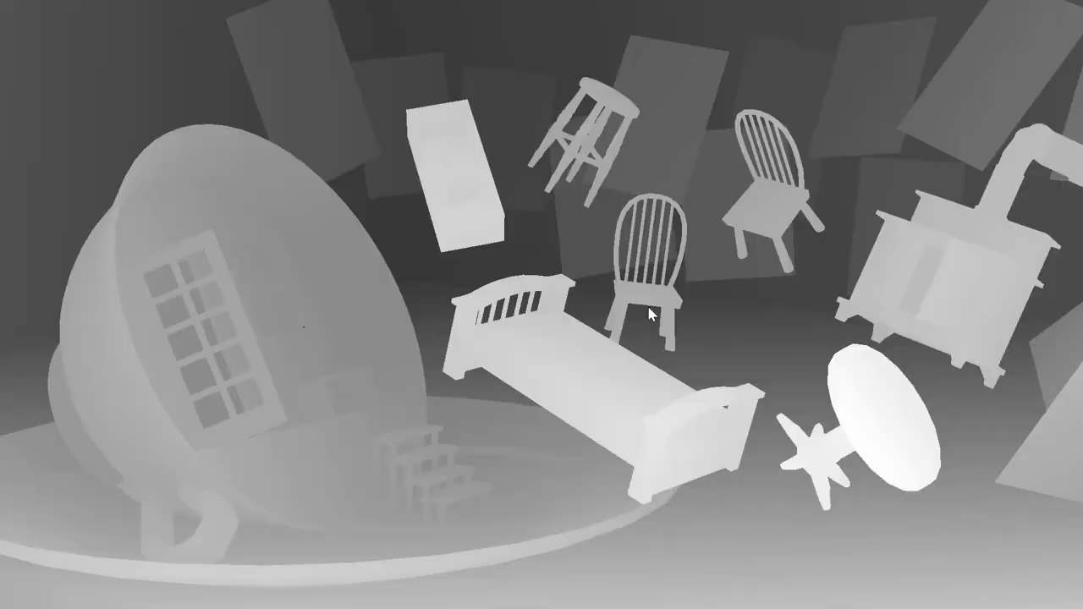
{"action": "key", "text": "Right"}
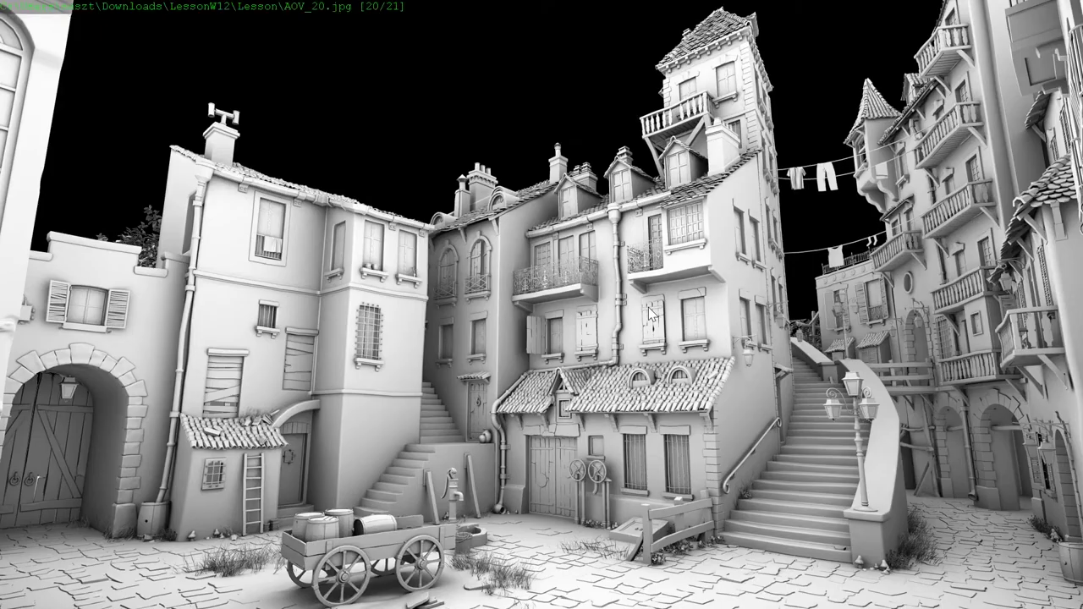
{"action": "key", "text": "Right"}
{"action": "key", "text": "Right"}
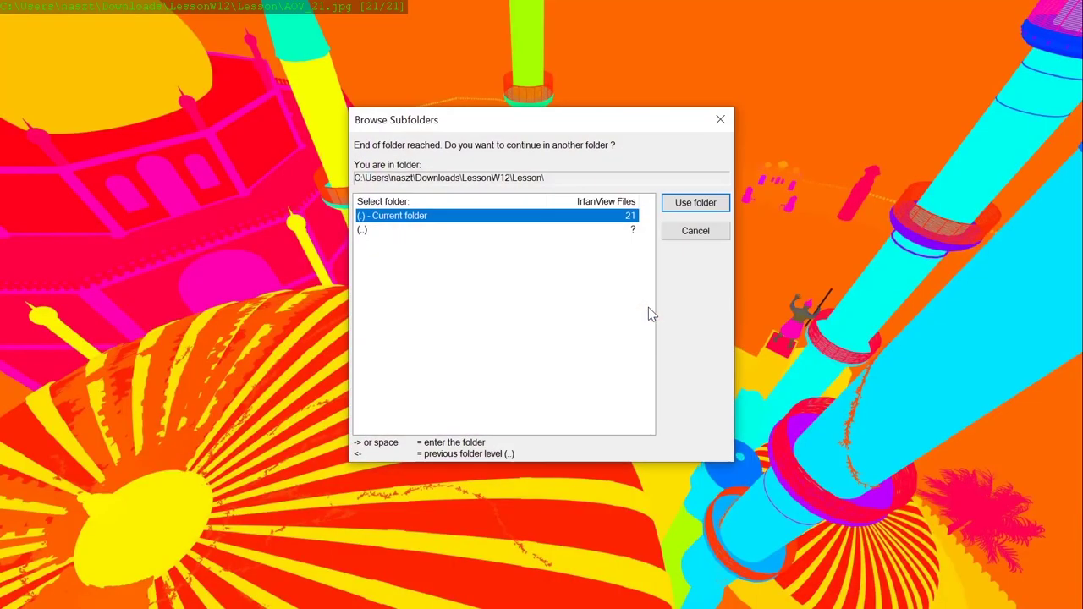
Dismiss the end-of-folder prompt, leave full screen and close IrfanView.
{"action": "left_click", "coordinate": [716, 239]}
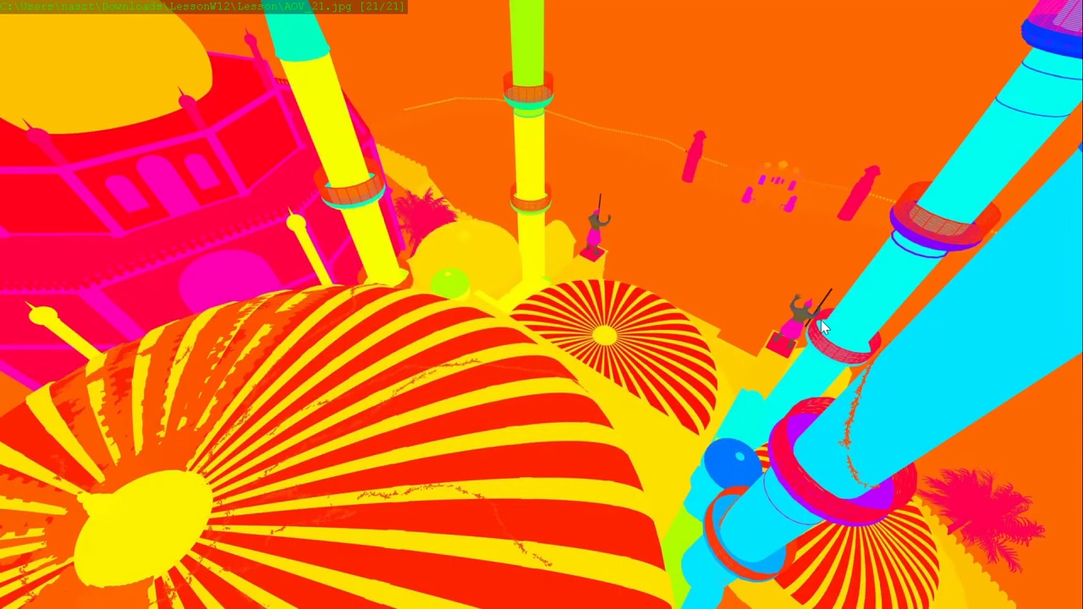
{"action": "key", "text": "Escape"}
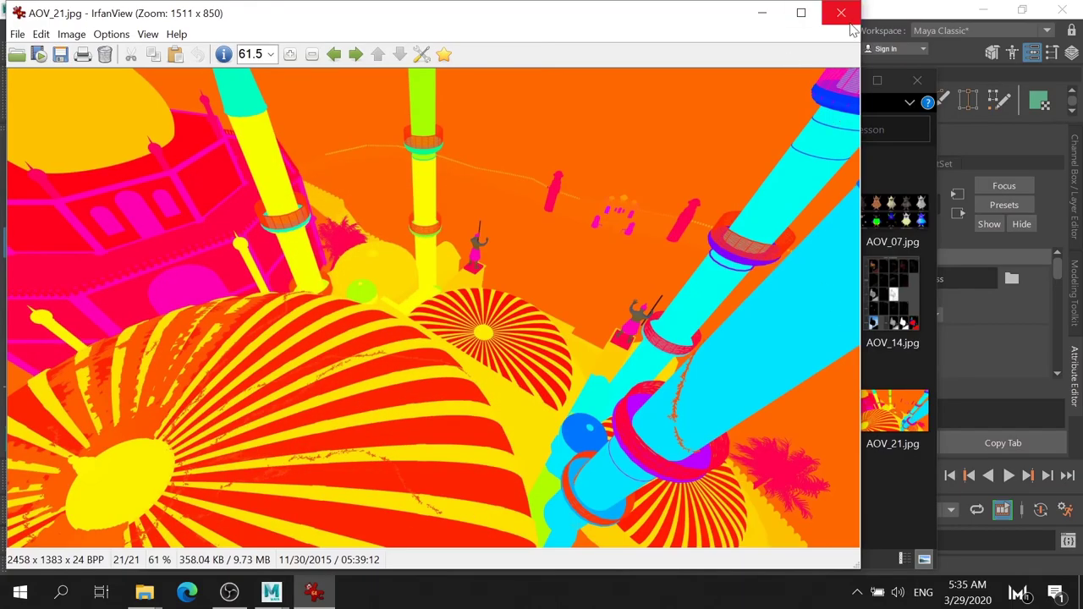
{"action": "left_click", "coordinate": [842, 14]}
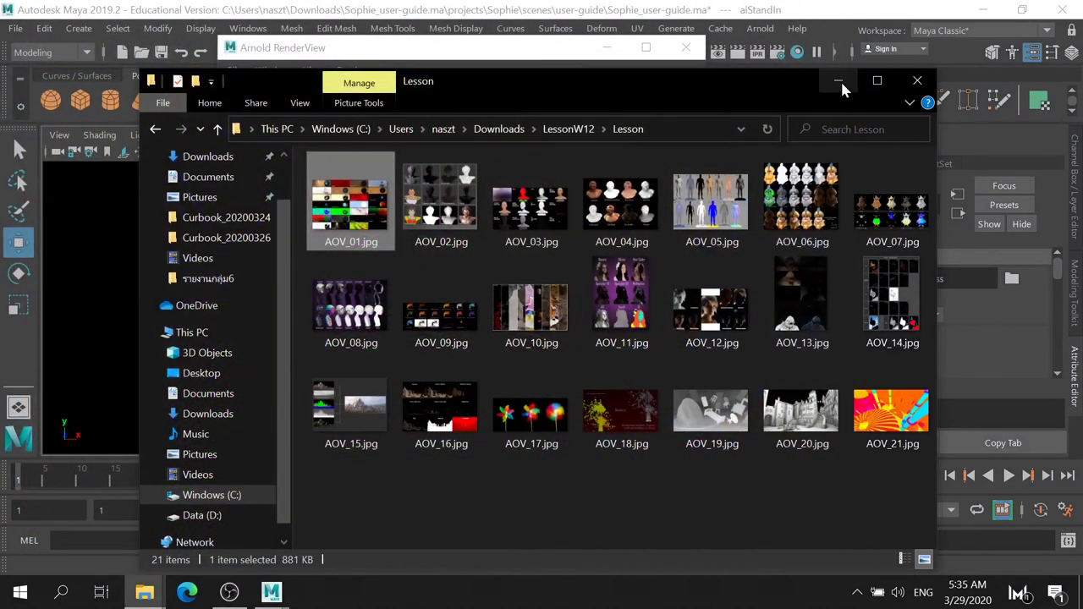
{"action": "left_click", "coordinate": [839, 79]}
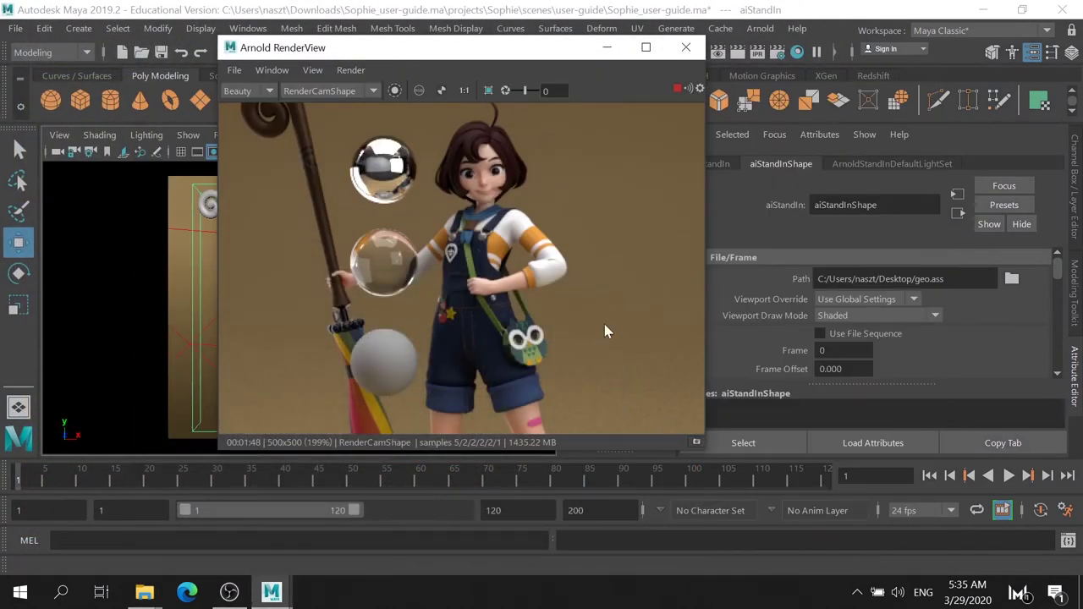
{"action": "middle_click_drag", "start_coordinate": [604, 331], "coordinate": [623, 61]}
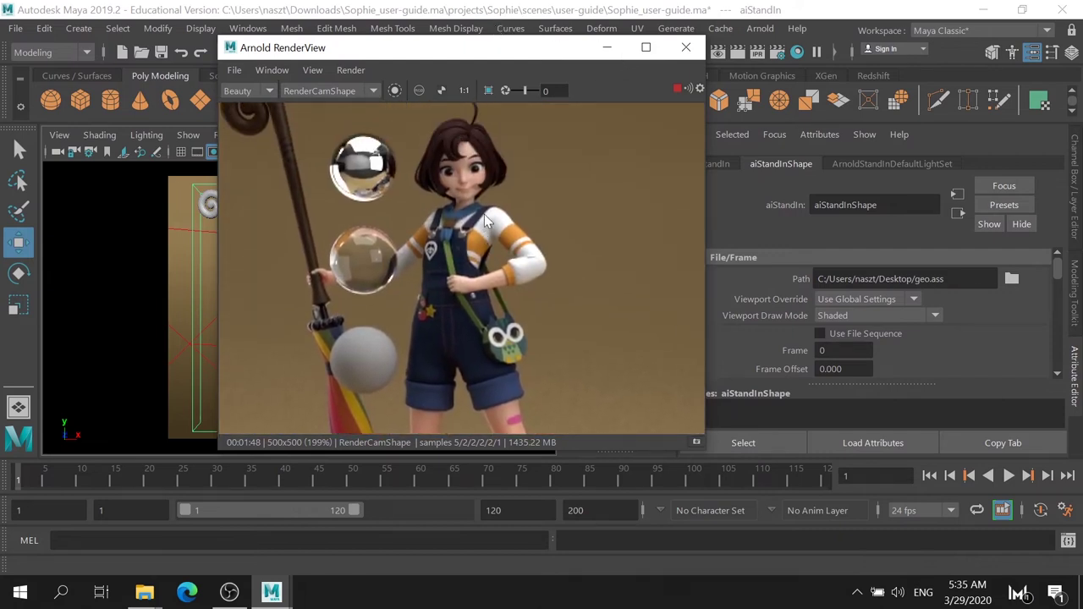
{"action": "scroll", "coordinate": [487, 220], "scroll_direction": "up", "scroll_amount": 2}
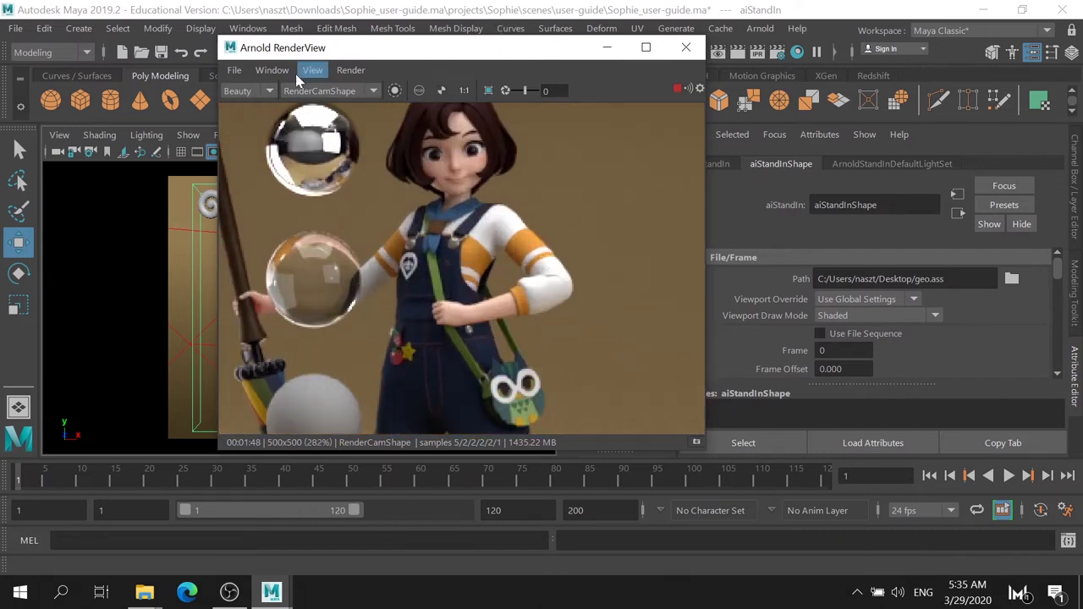
{"action": "left_click_drag", "start_coordinate": [533, 54], "coordinate": [414, 73]}
{"action": "left_click_drag", "start_coordinate": [582, 467], "coordinate": [671, 573]}
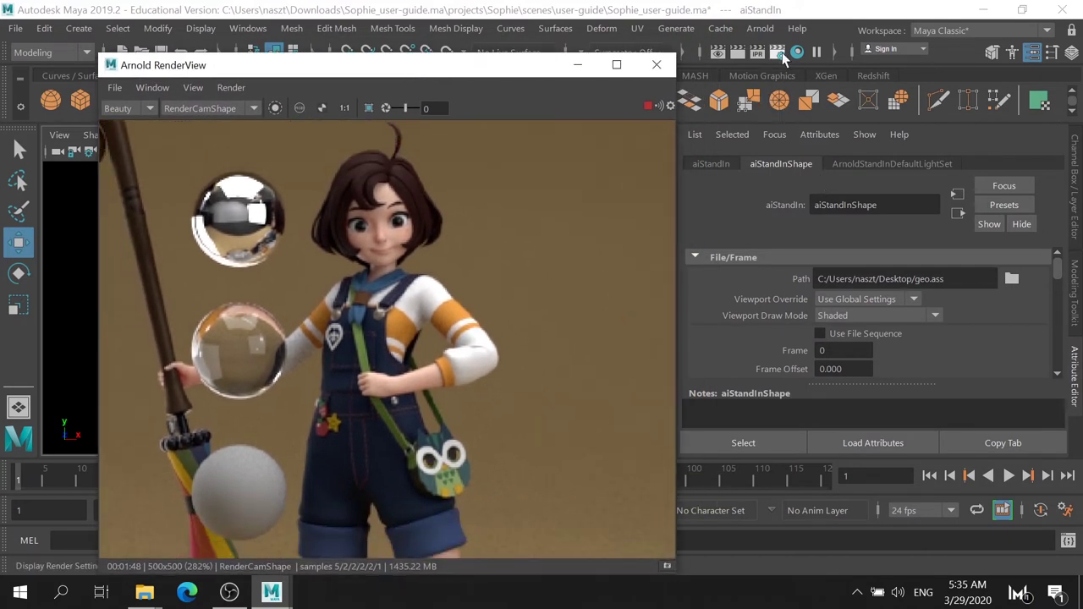
{"action": "left_click", "coordinate": [780, 52]}
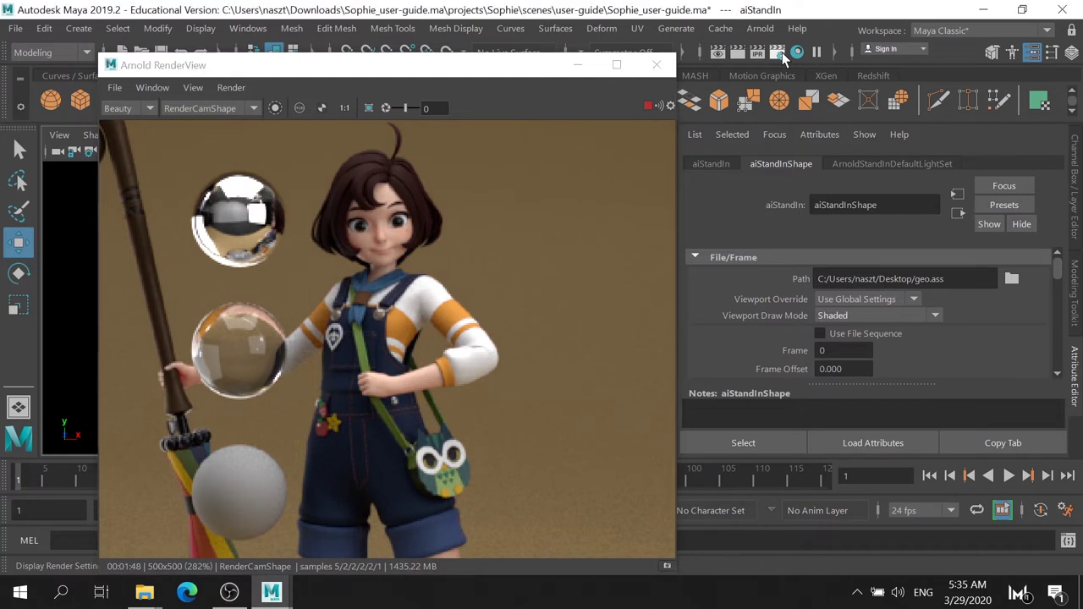
Resize Render Settings and add ID, N, P and Z to the active AOVs.
{"action": "left_click_drag", "start_coordinate": [369, 165], "coordinate": [584, 56]}
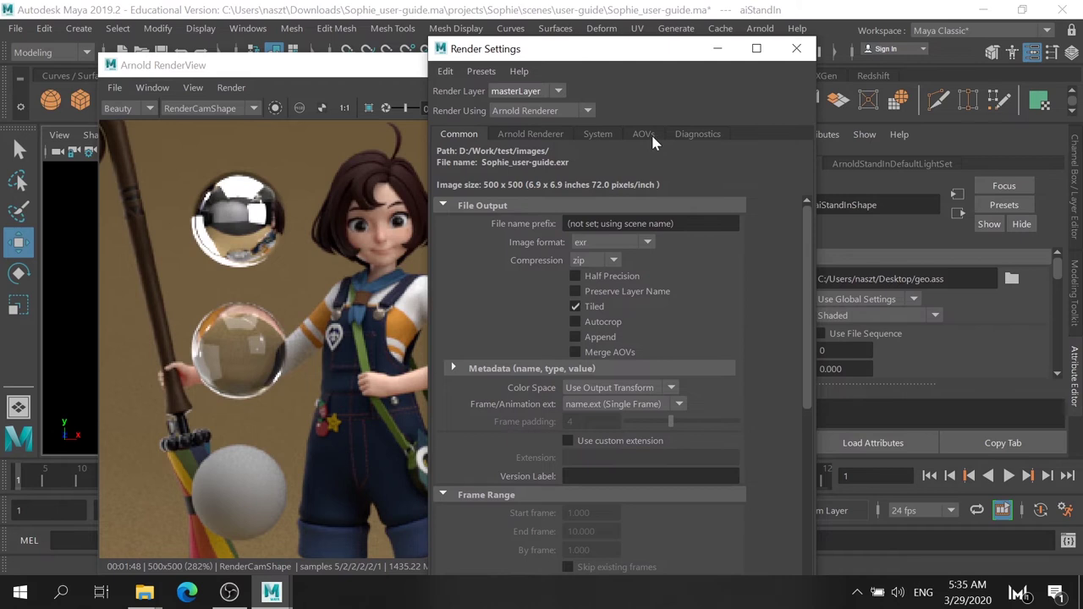
{"action": "left_click", "coordinate": [645, 134]}
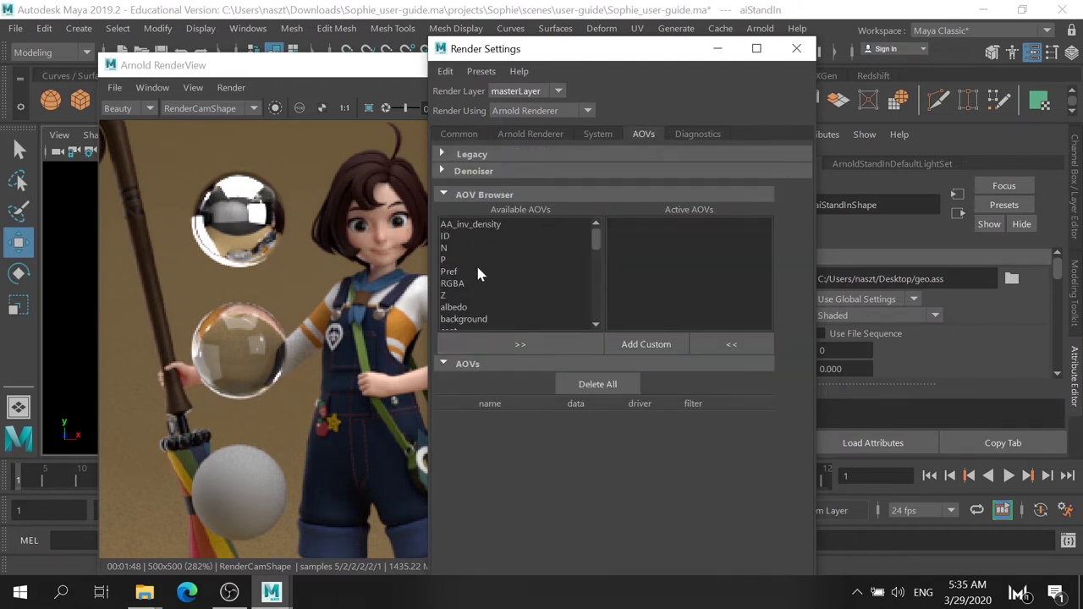
{"action": "left_click_drag", "start_coordinate": [597, 241], "coordinate": [604, 211]}
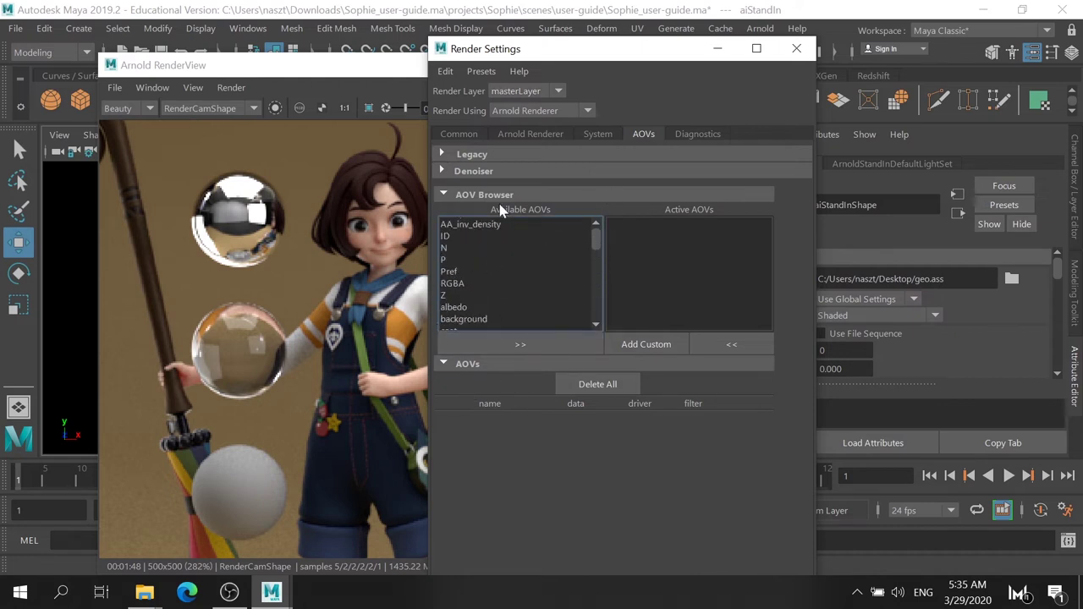
{"action": "left_click", "coordinate": [448, 239]}
{"action": "left_click", "coordinate": [502, 345]}
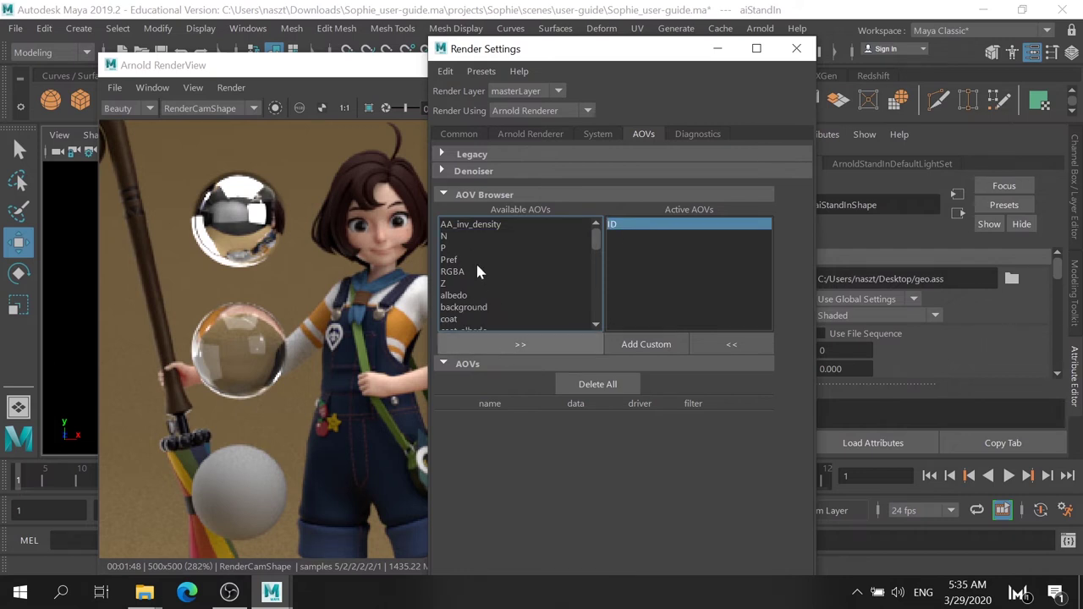
{"action": "left_click", "coordinate": [462, 237]}
{"action": "left_click", "coordinate": [504, 345]}
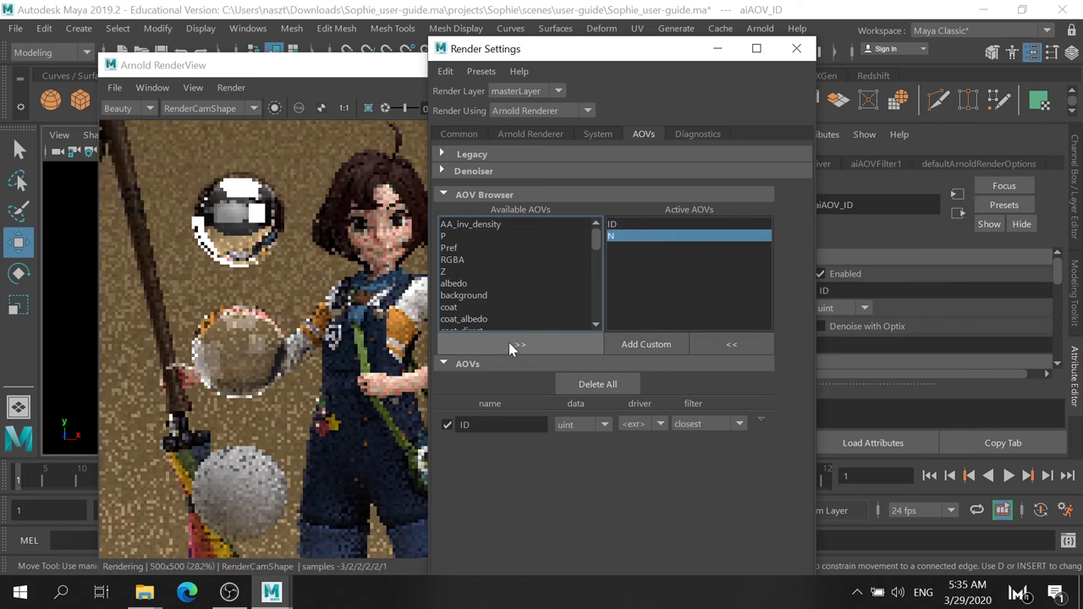
{"action": "left_click", "coordinate": [471, 237]}
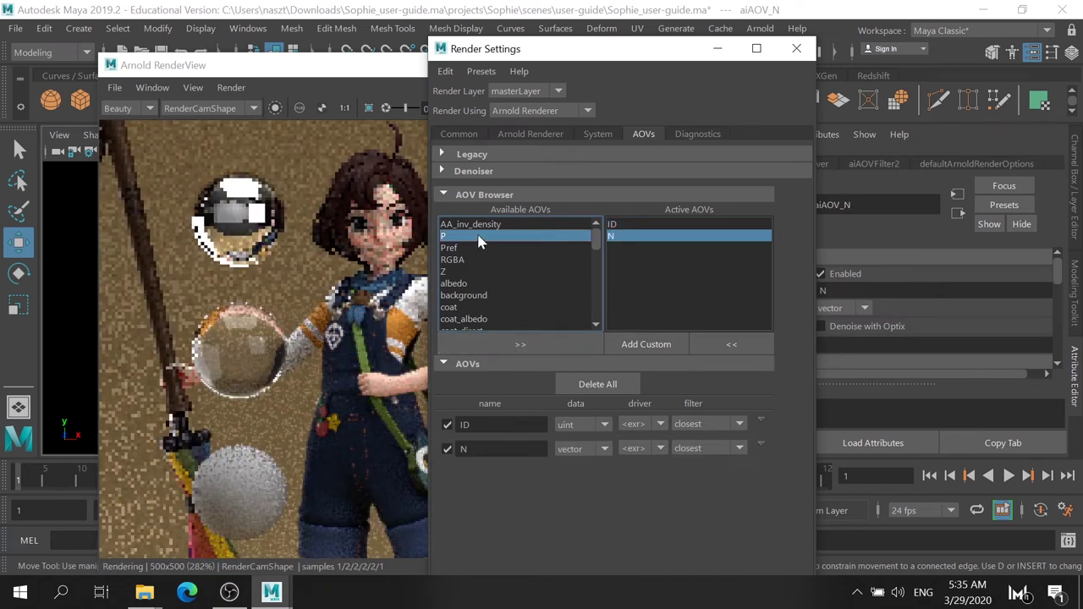
{"action": "double_click", "coordinate": [479, 238]}
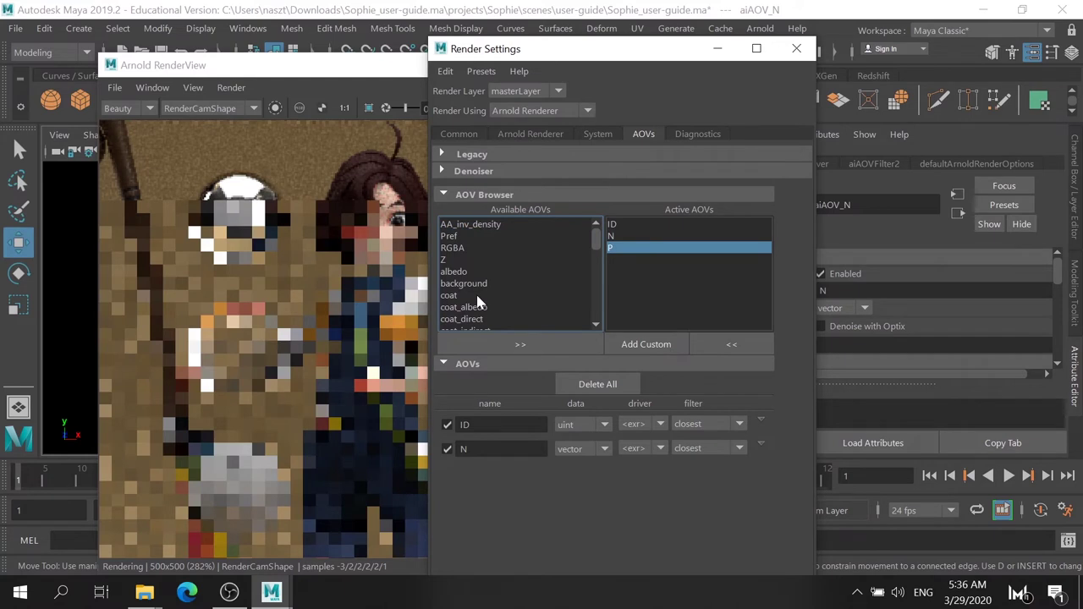
{"action": "double_click", "coordinate": [461, 261]}
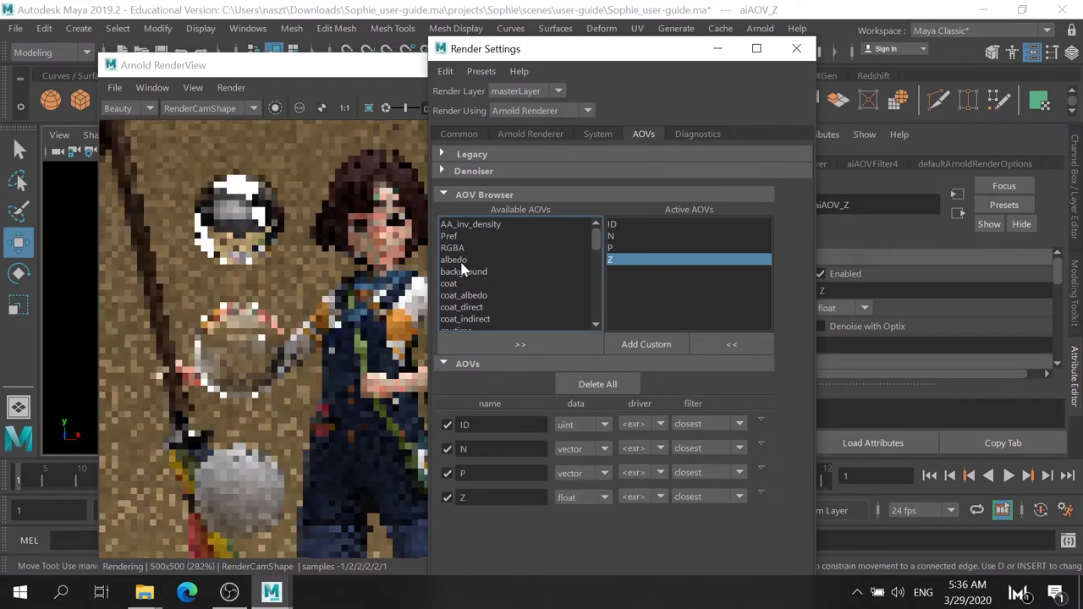
Add albedo and the diffuse AOVs to the active list.
{"action": "left_click", "coordinate": [461, 262]}
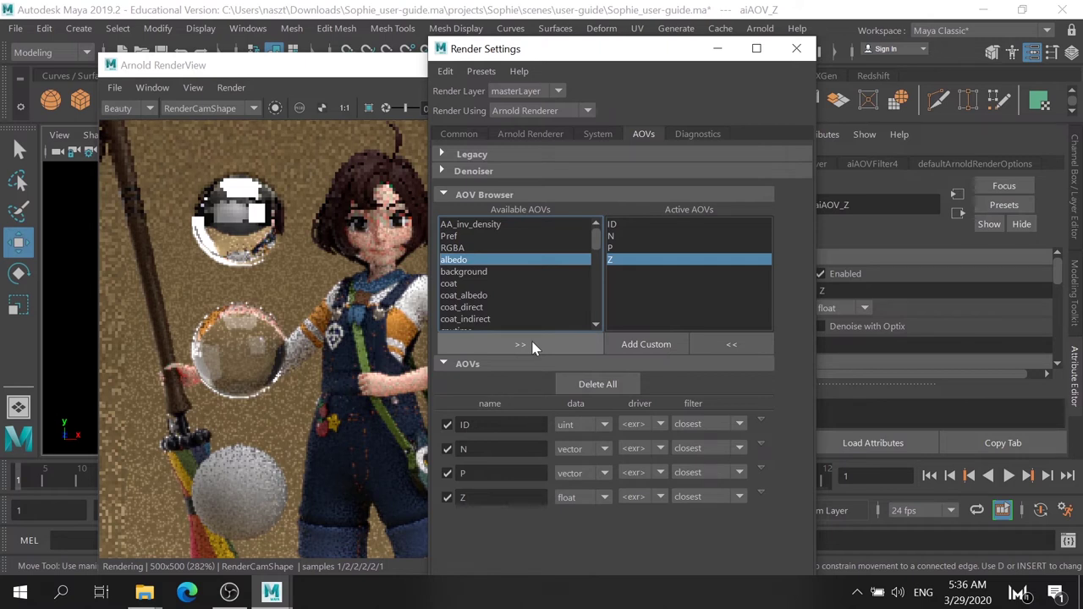
{"action": "left_click", "coordinate": [533, 346]}
{"action": "scroll", "coordinate": [467, 264], "scroll_direction": "up", "scroll_amount": 1}
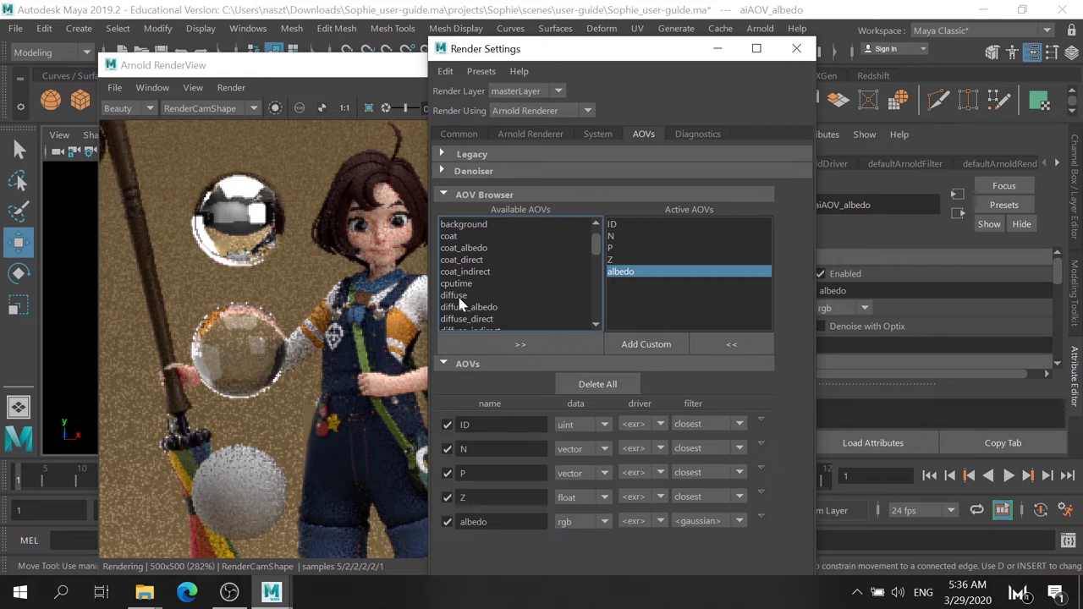
{"action": "double_click", "coordinate": [461, 295]}
{"action": "double_click", "coordinate": [505, 278]}
{"action": "left_click", "coordinate": [506, 273]}
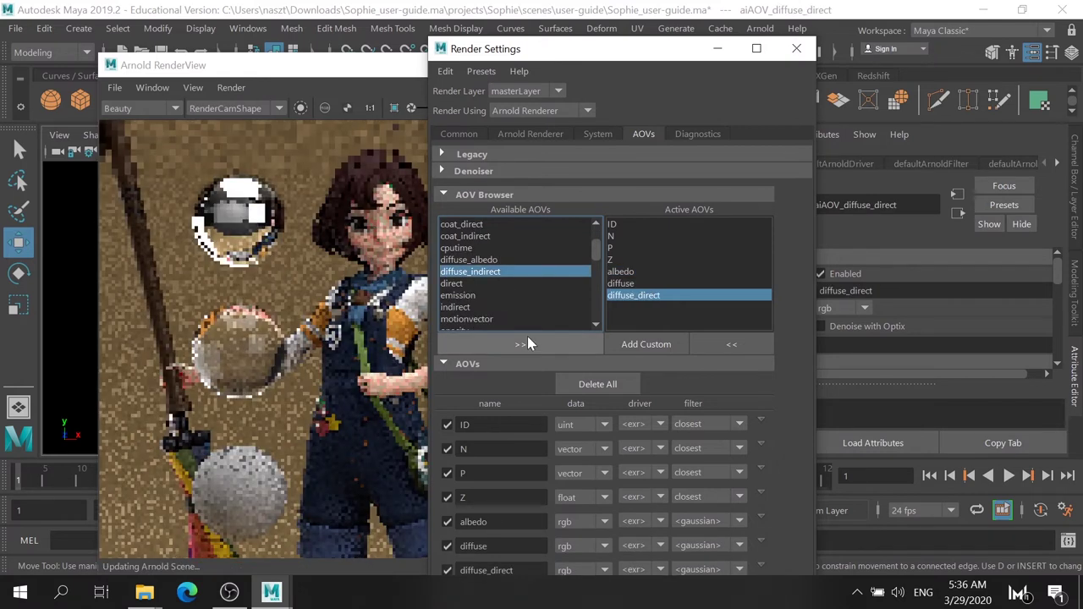
Add diffuse_indirect, direct, motionvector and shadow_matte to the active AOVs.
{"action": "left_click", "coordinate": [521, 343]}
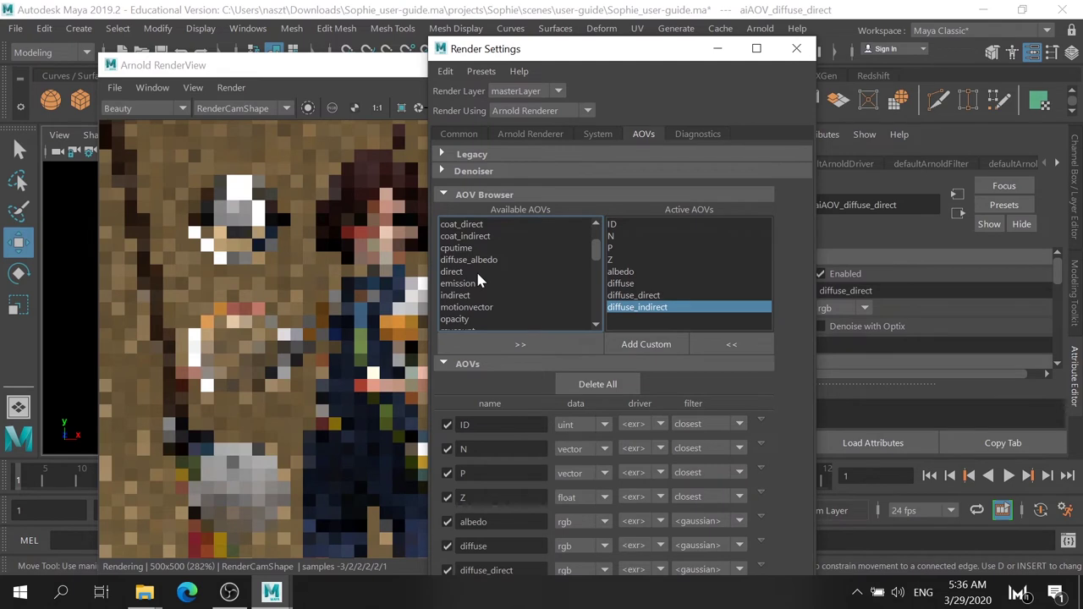
{"action": "double_click", "coordinate": [474, 272]}
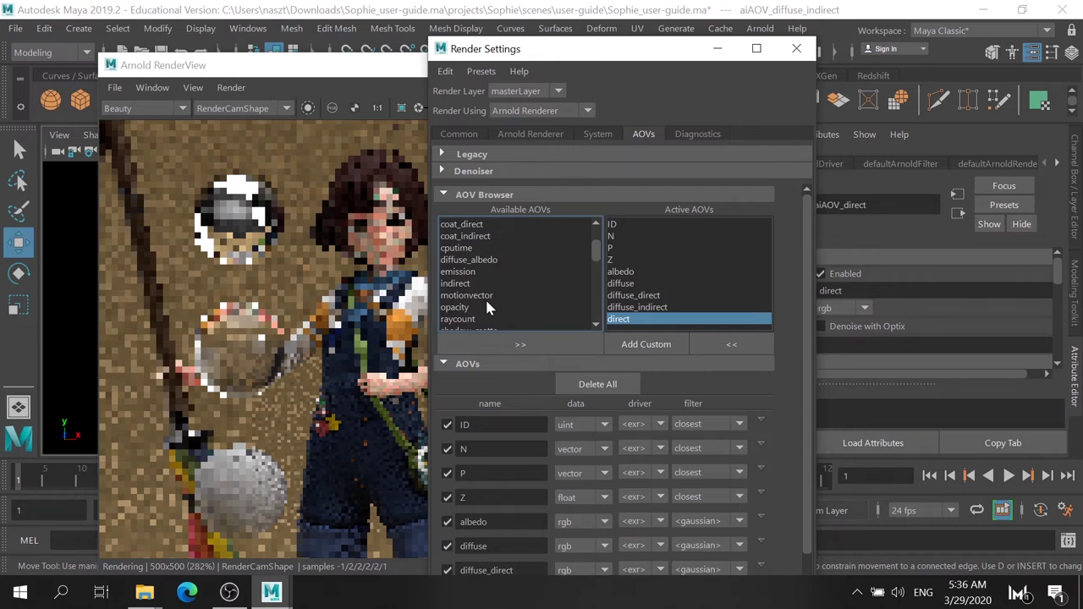
{"action": "left_click", "coordinate": [520, 342]}
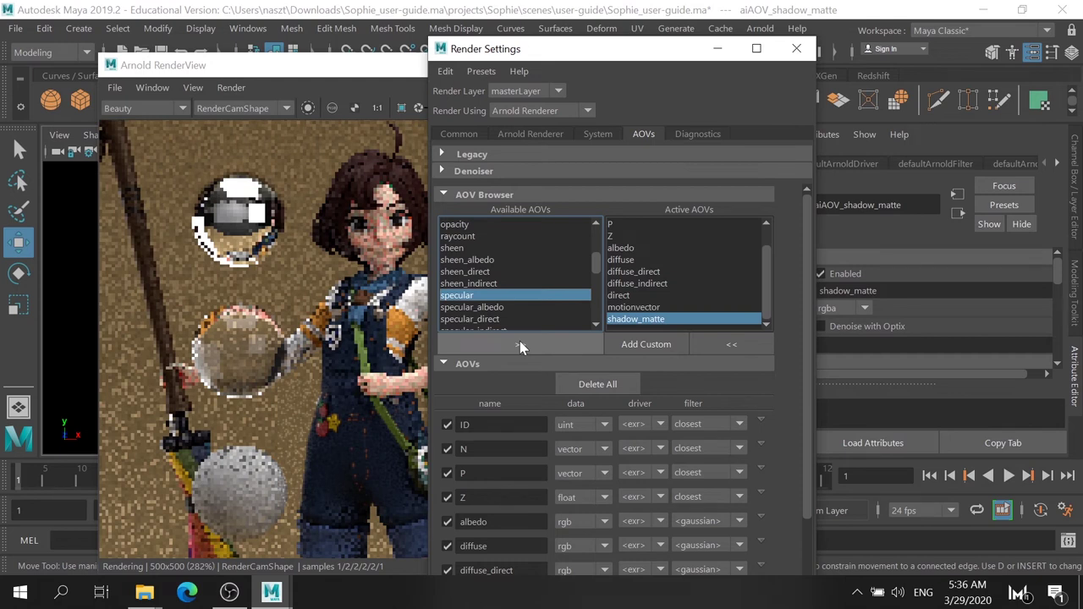
Add specular, sss and transmission AOVs with their direct/indirect variants.
{"action": "left_click", "coordinate": [520, 343]}
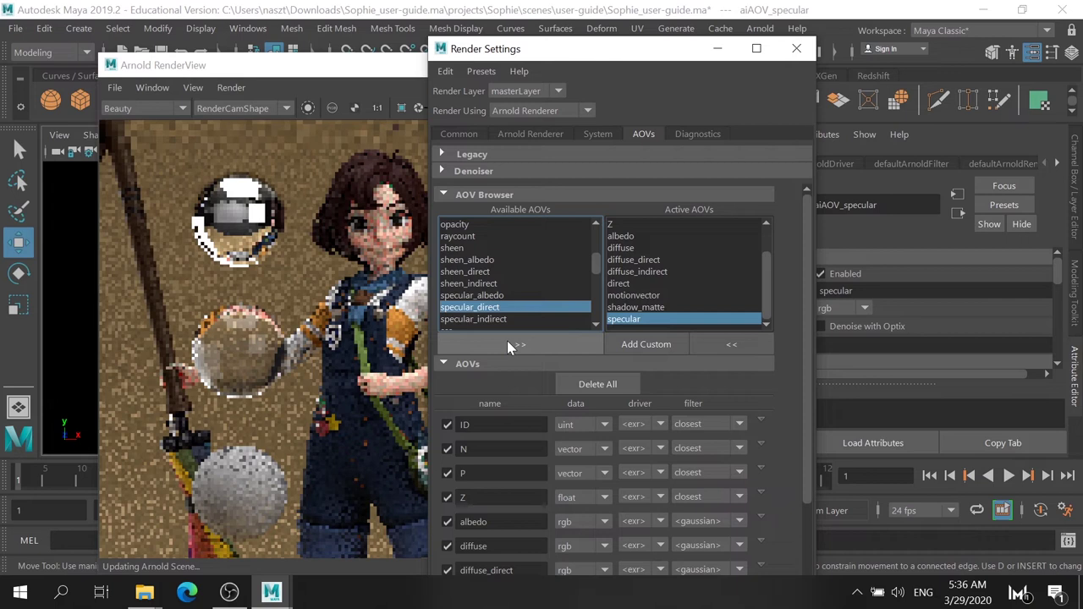
{"action": "double_click", "coordinate": [512, 344]}
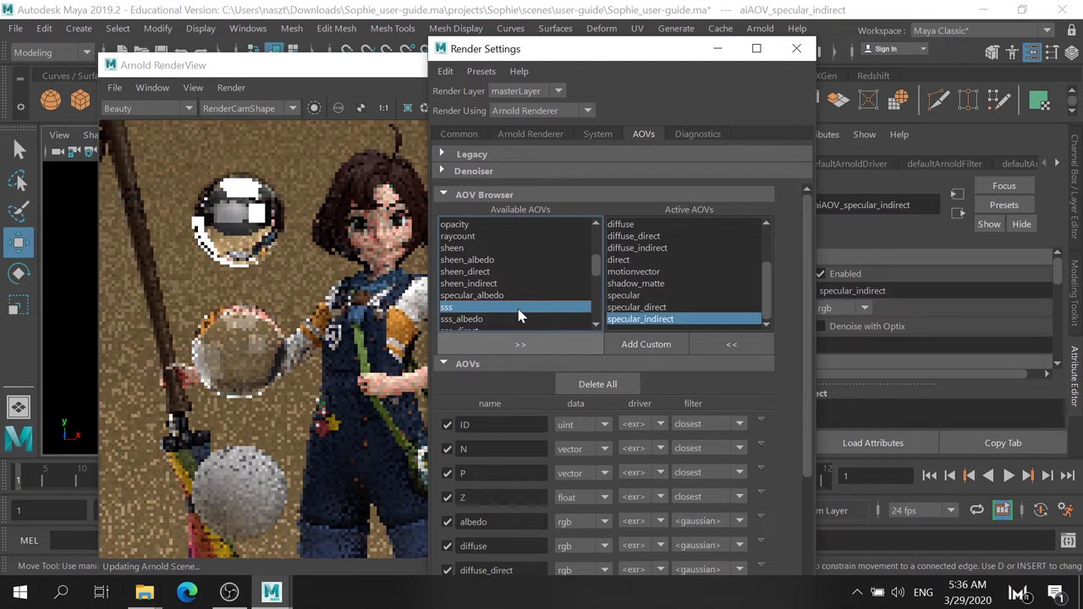
{"action": "left_click", "coordinate": [521, 344]}
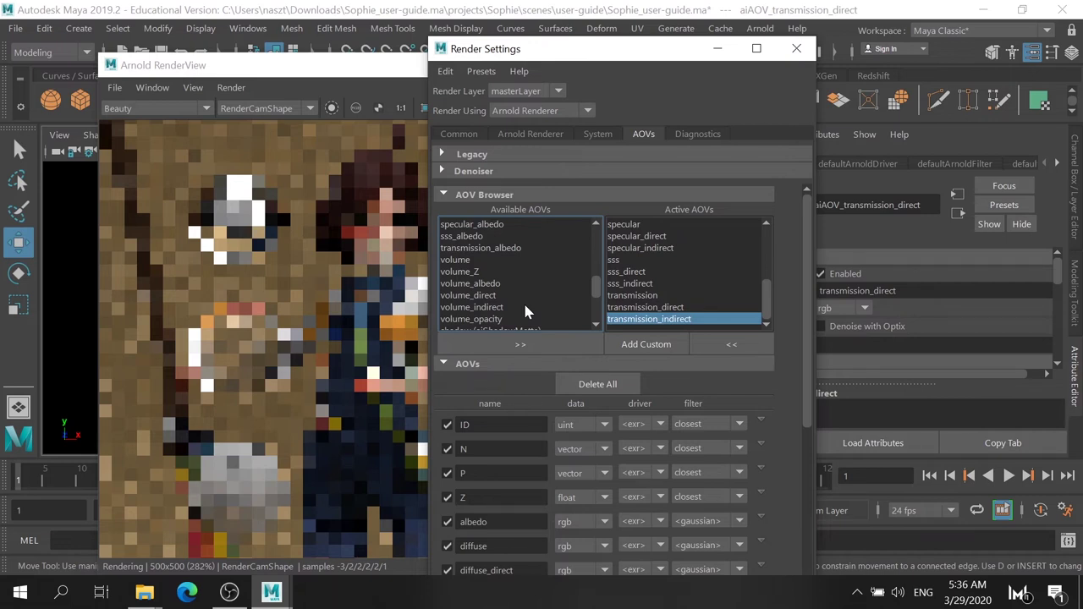
{"action": "left_click", "coordinate": [491, 330]}
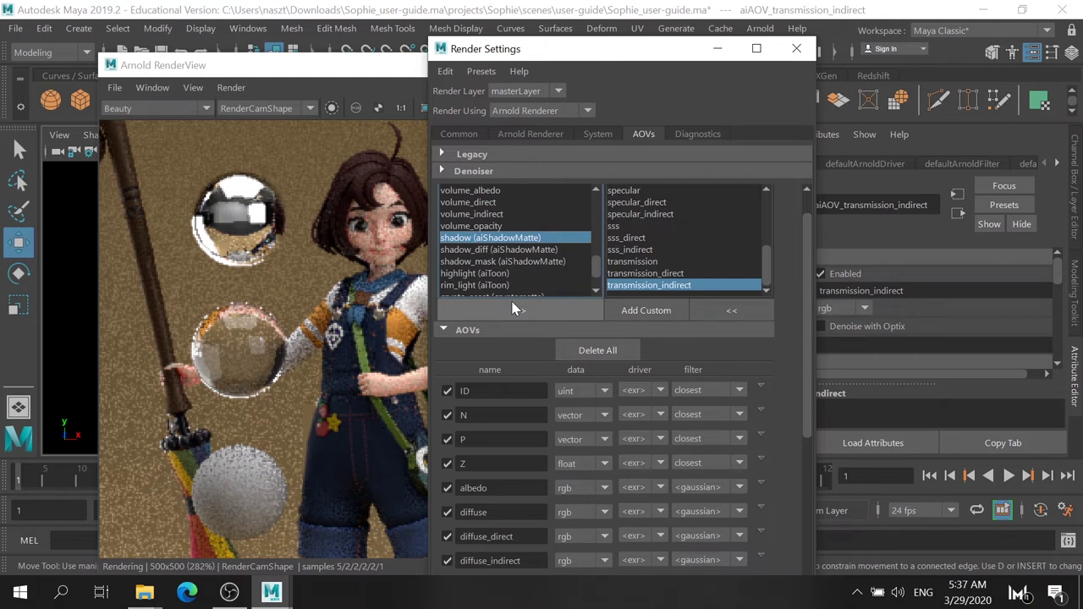
Add shadow plus Cryptomatte crypto_asset, crypto_material and crypto_object to the active AOVs.
{"action": "left_click", "coordinate": [516, 310]}
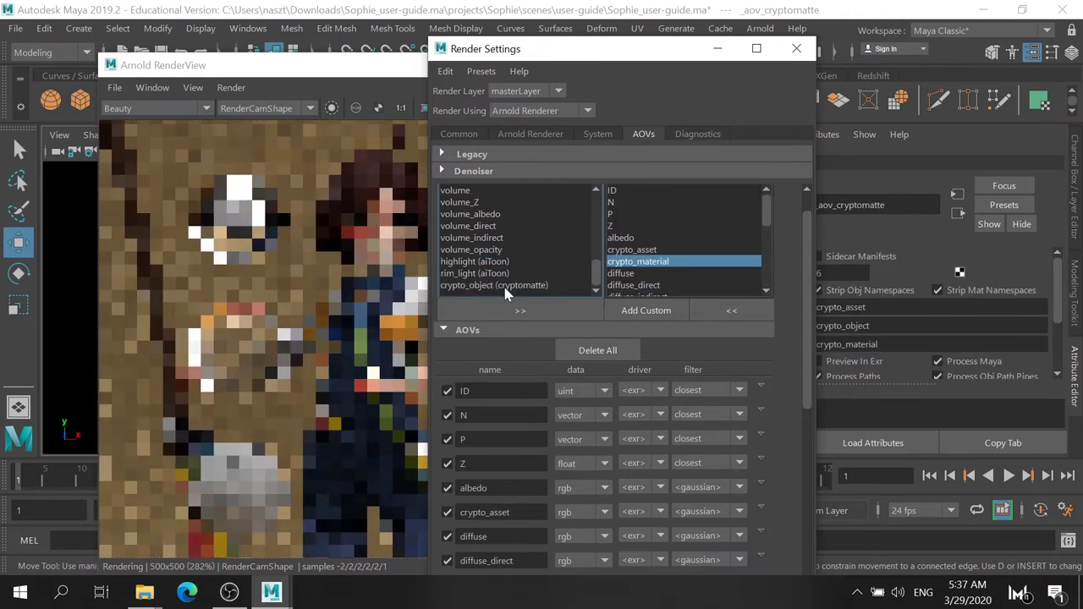
{"action": "left_click", "coordinate": [505, 286]}
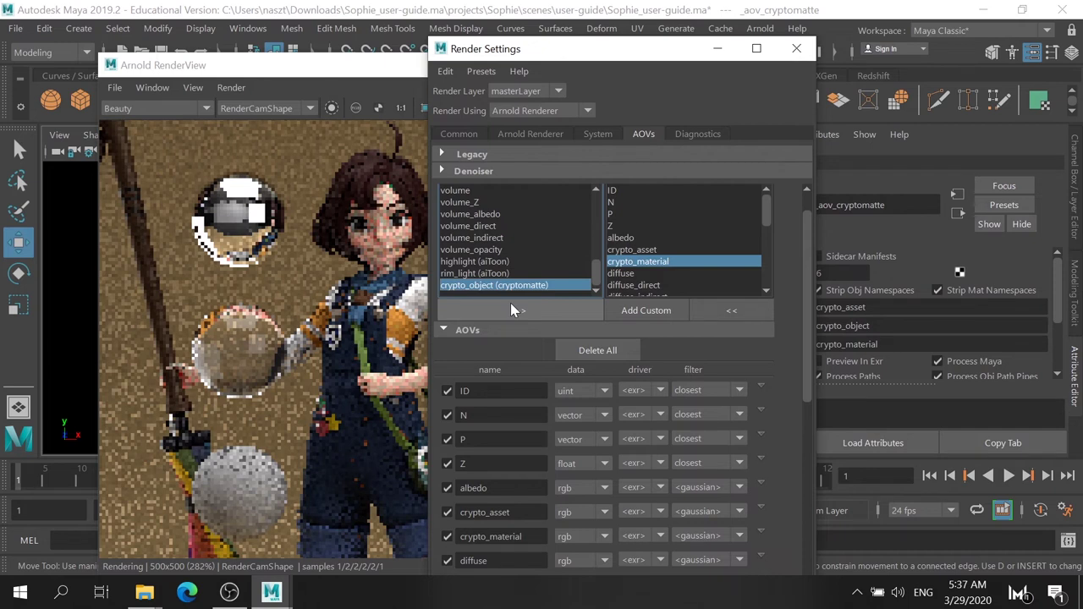
{"action": "left_click", "coordinate": [514, 310]}
{"action": "scroll", "coordinate": [593, 338], "scroll_direction": "down", "scroll_amount": 3}
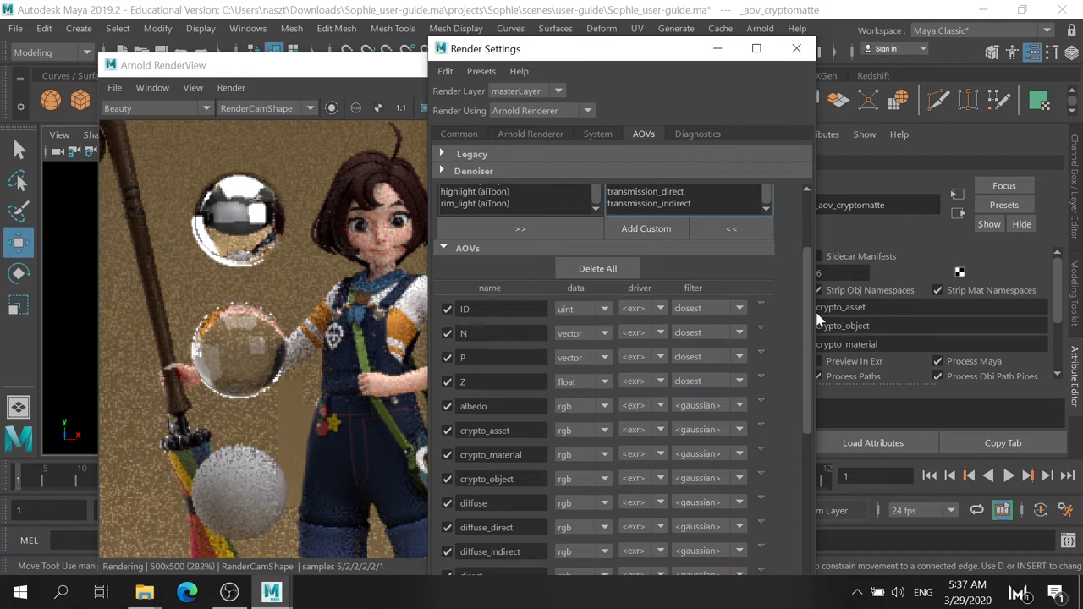
Scroll through the finished AOV table, then show the ID pass in RenderView.
{"action": "scroll", "coordinate": [575, 372], "scroll_direction": "down", "scroll_amount": 1}
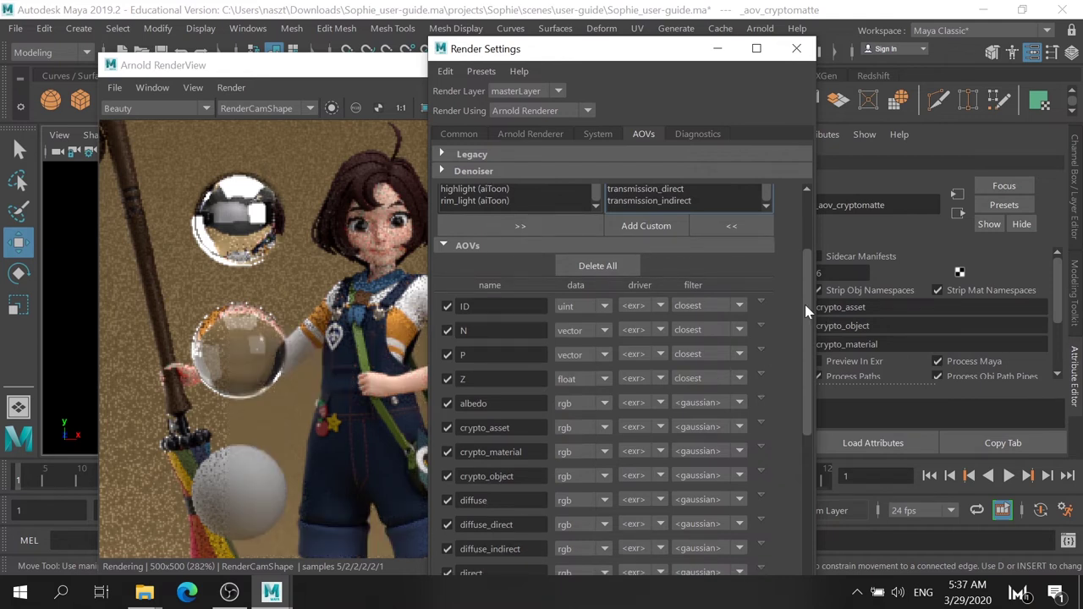
{"action": "left_click_drag", "start_coordinate": [807, 311], "coordinate": [810, 432]}
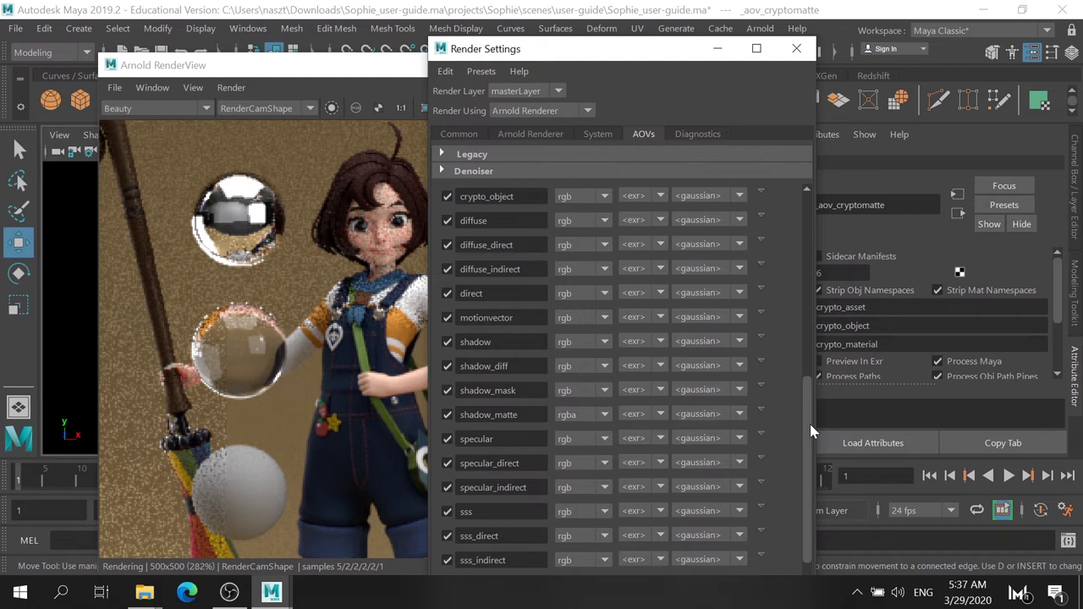
{"action": "scroll", "coordinate": [696, 294], "scroll_direction": "up", "scroll_amount": 5}
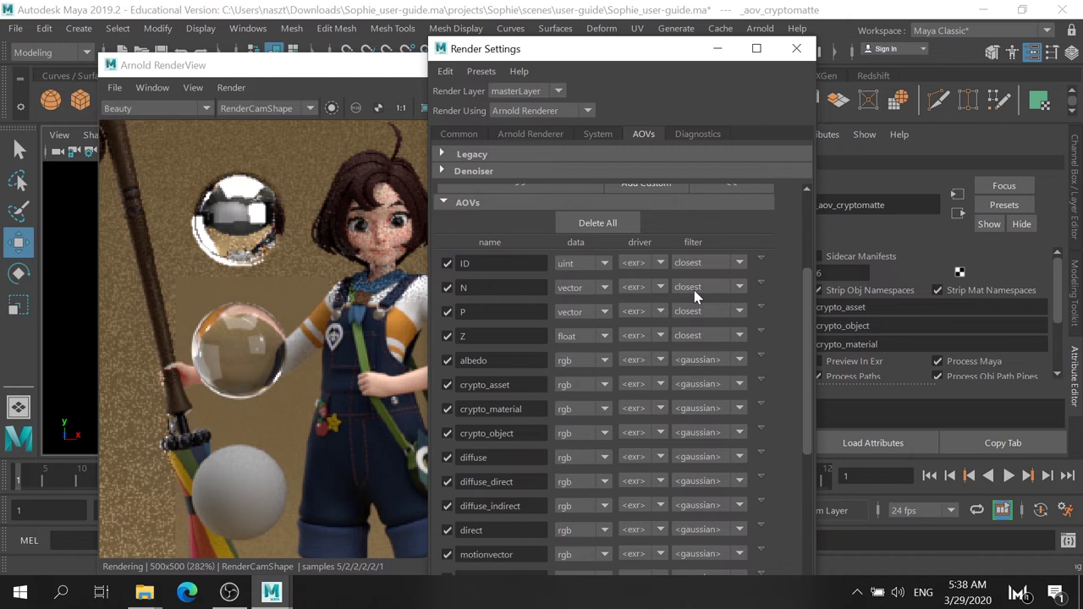
{"action": "scroll", "coordinate": [696, 294], "scroll_direction": "up", "scroll_amount": 3}
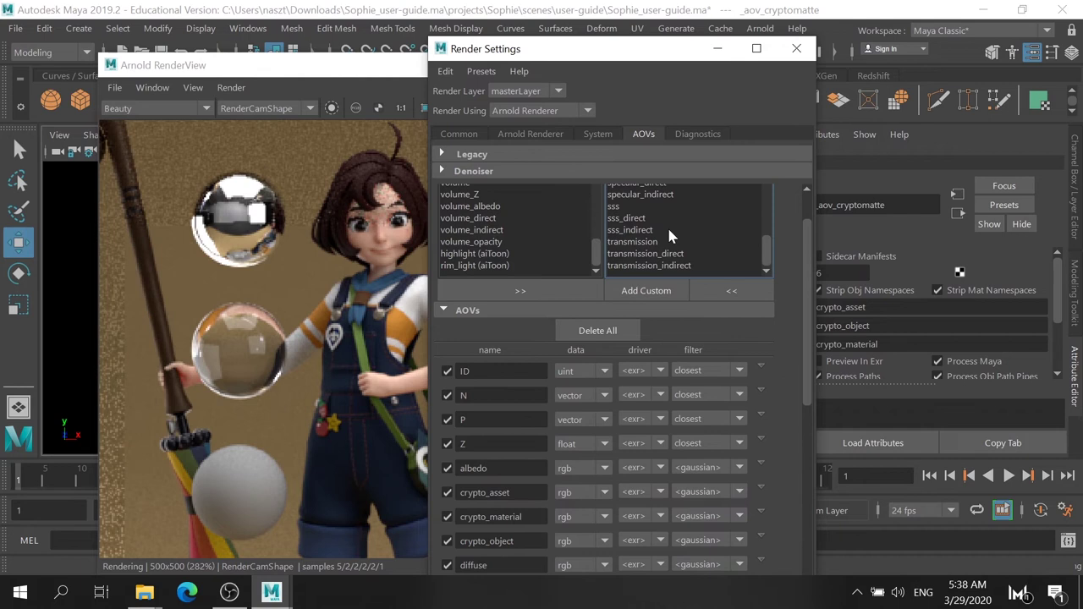
{"action": "left_click", "coordinate": [673, 241]}
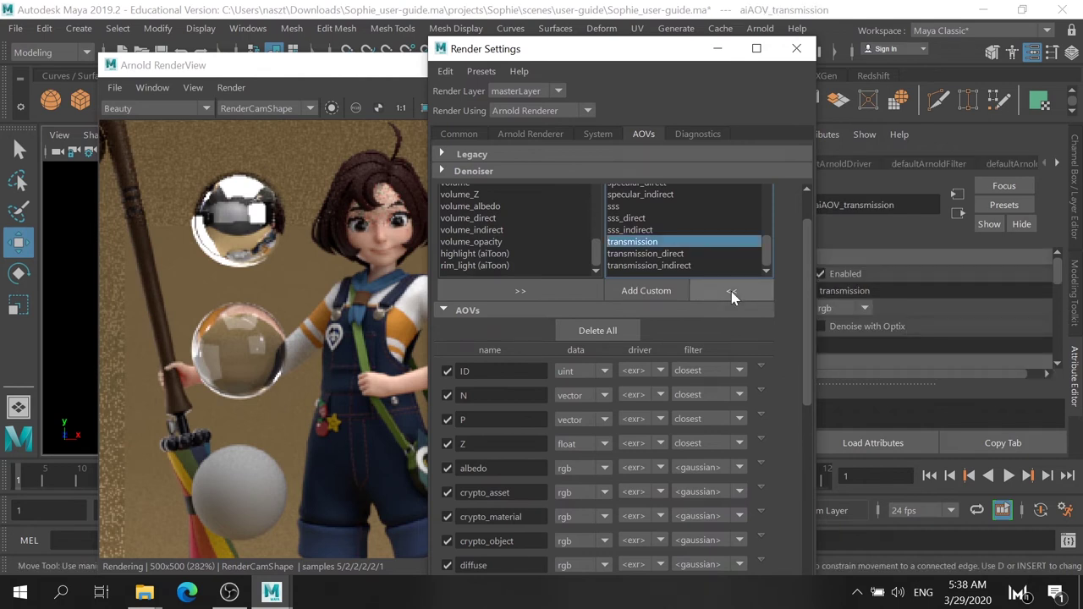
{"action": "left_click", "coordinate": [471, 241]}
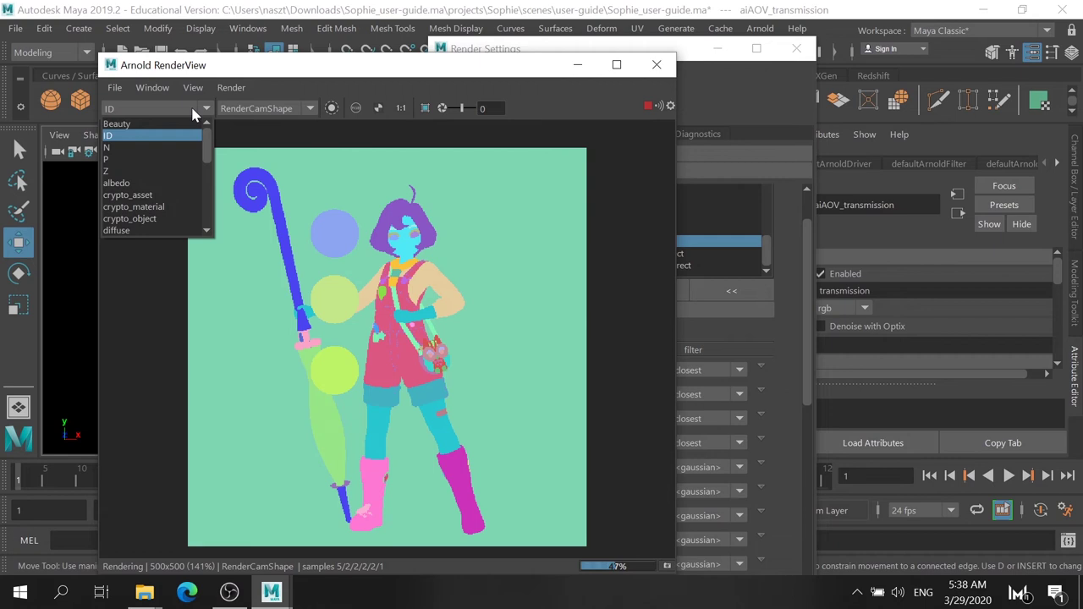
Step RenderView through Z, crypto_asset, crypto_material and crypto_object, ending on diffuse.
{"action": "left_click", "coordinate": [114, 171]}
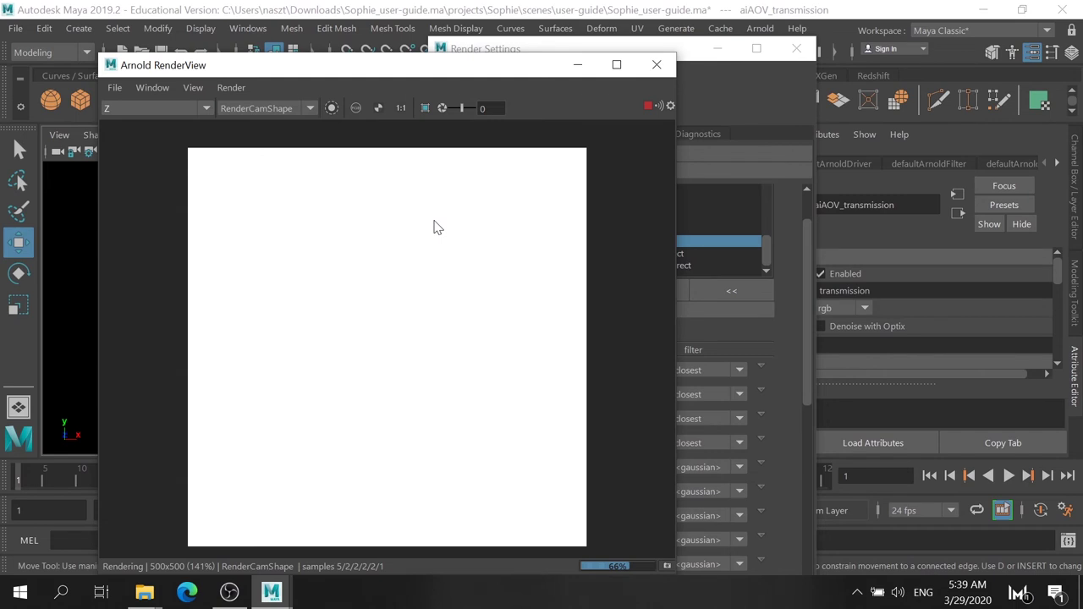
{"action": "left_click", "coordinate": [157, 108]}
{"action": "left_click", "coordinate": [152, 201]}
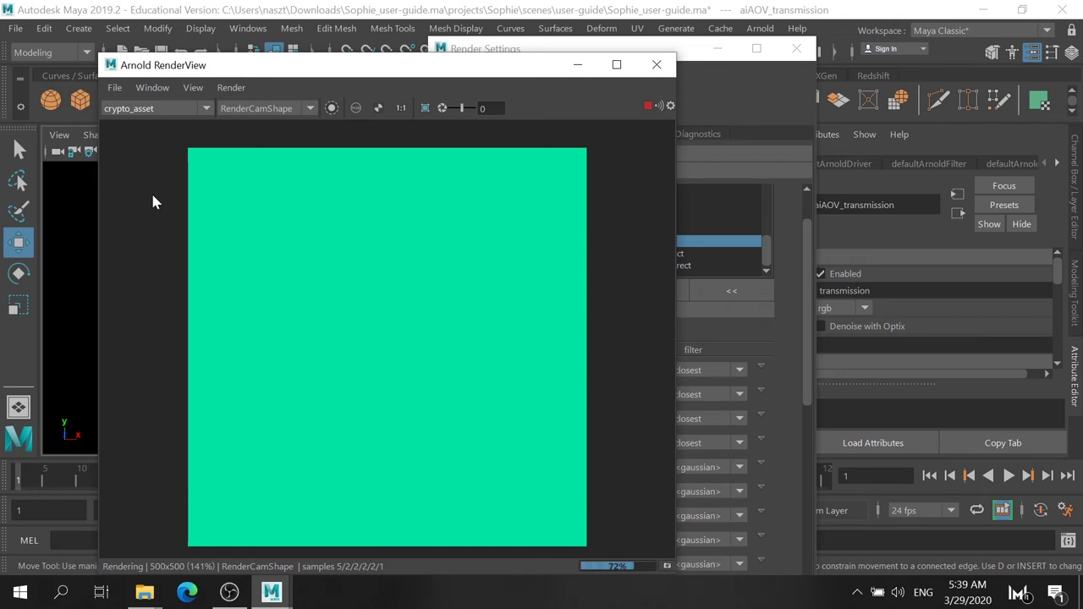
{"action": "key", "text": "Down"}
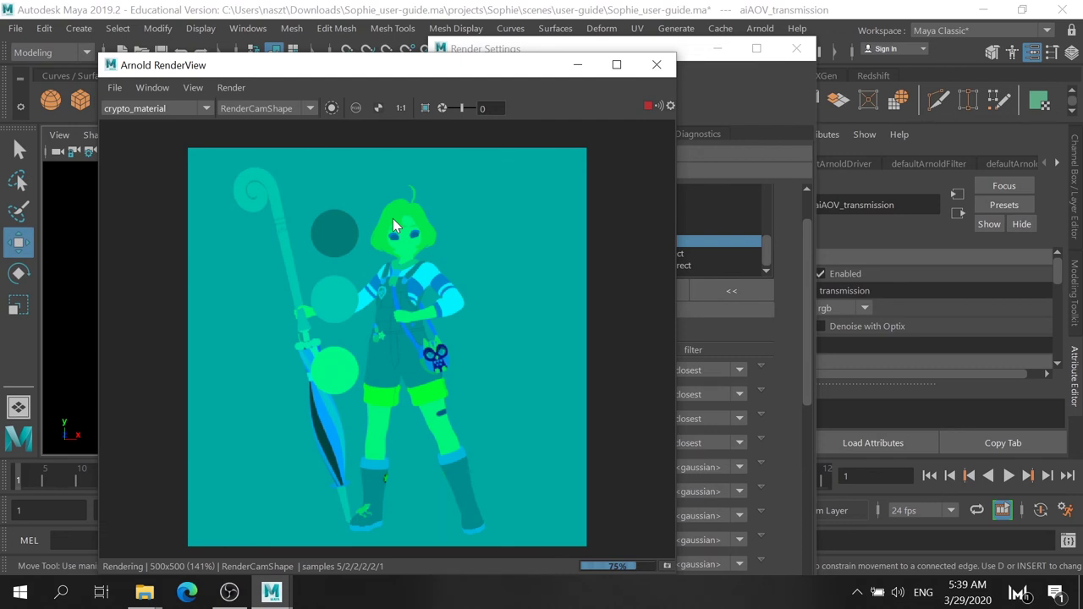
{"action": "key", "text": "Down"}
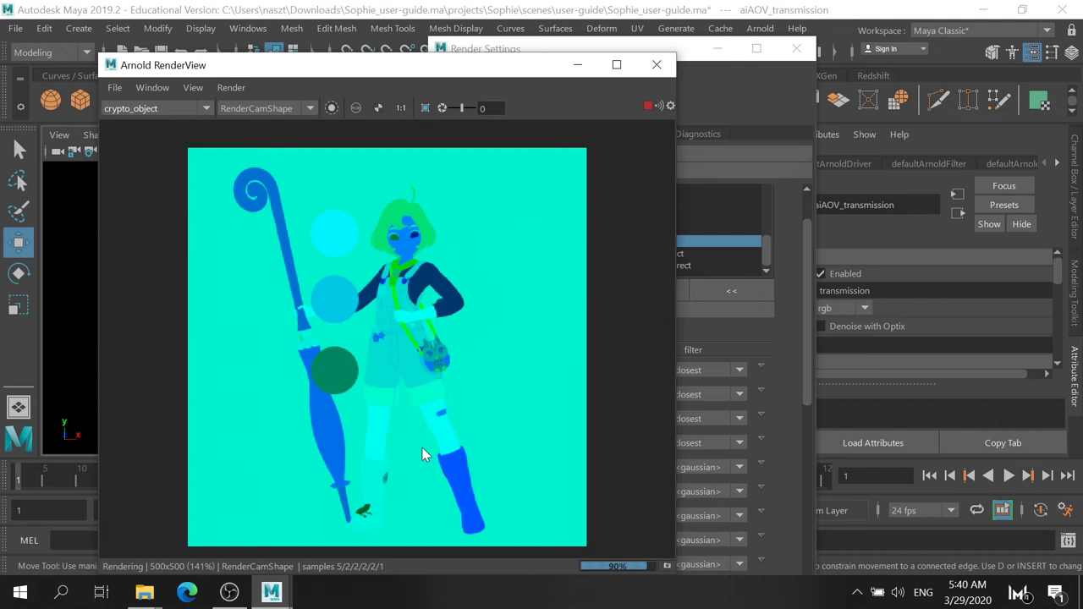
{"action": "key", "text": "Down"}
{"action": "left_click", "coordinate": [156, 109]}
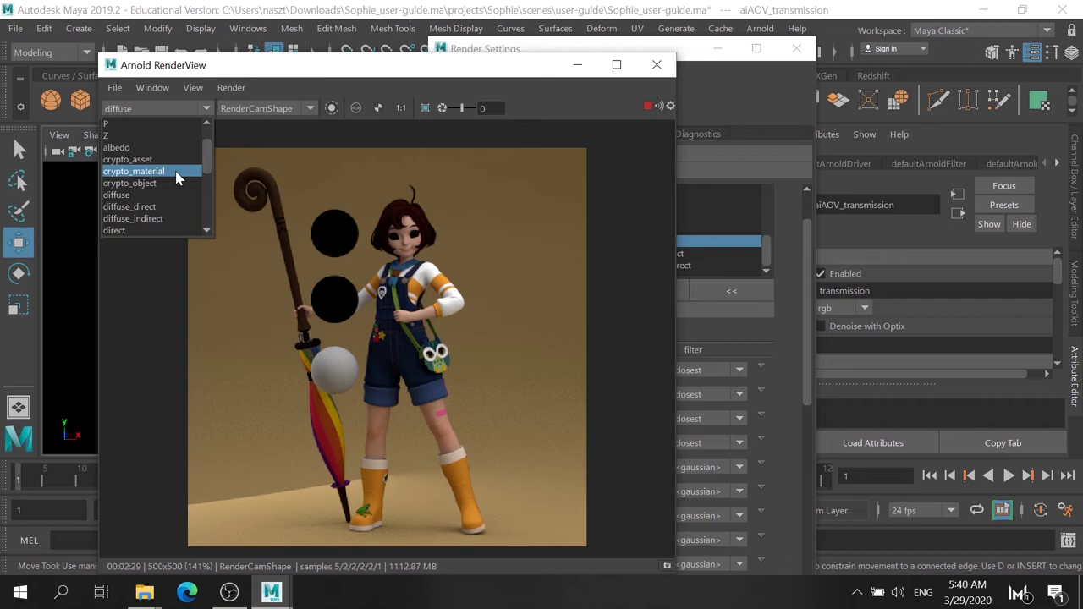
Preview the diffuse_direct, diffuse_indirect, direct and motionvector passes in RenderView.
{"action": "left_click", "coordinate": [165, 214]}
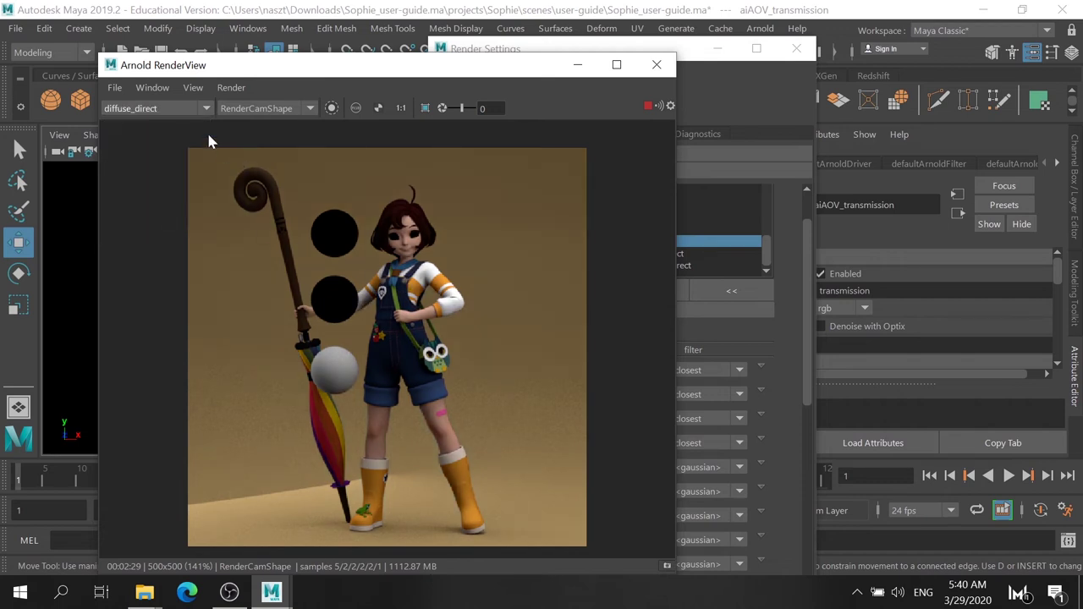
{"action": "left_click", "coordinate": [186, 110]}
{"action": "left_click", "coordinate": [182, 219]}
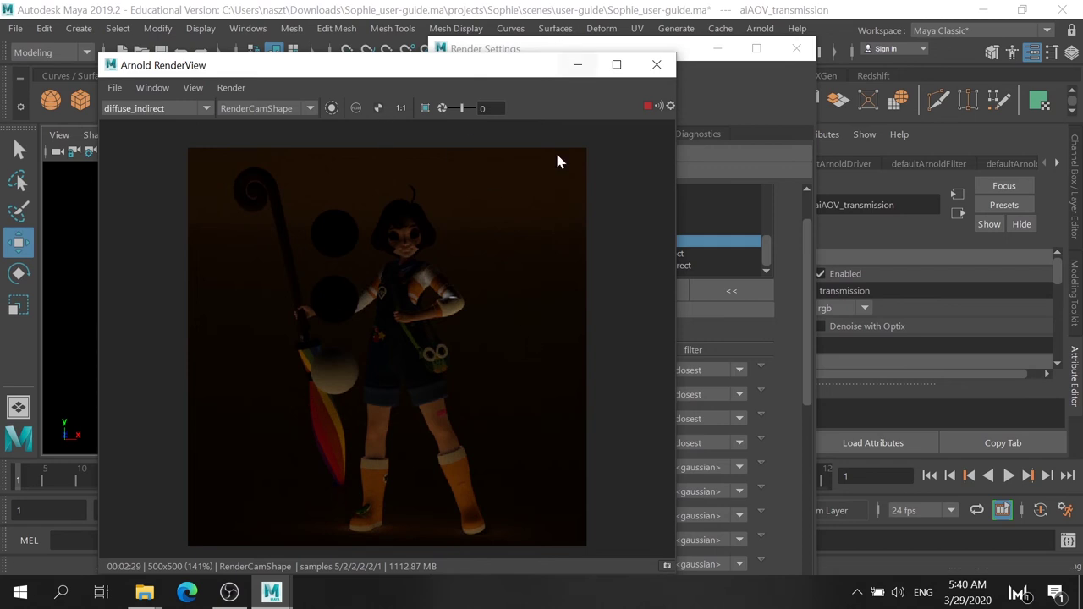
{"action": "left_click", "coordinate": [176, 111]}
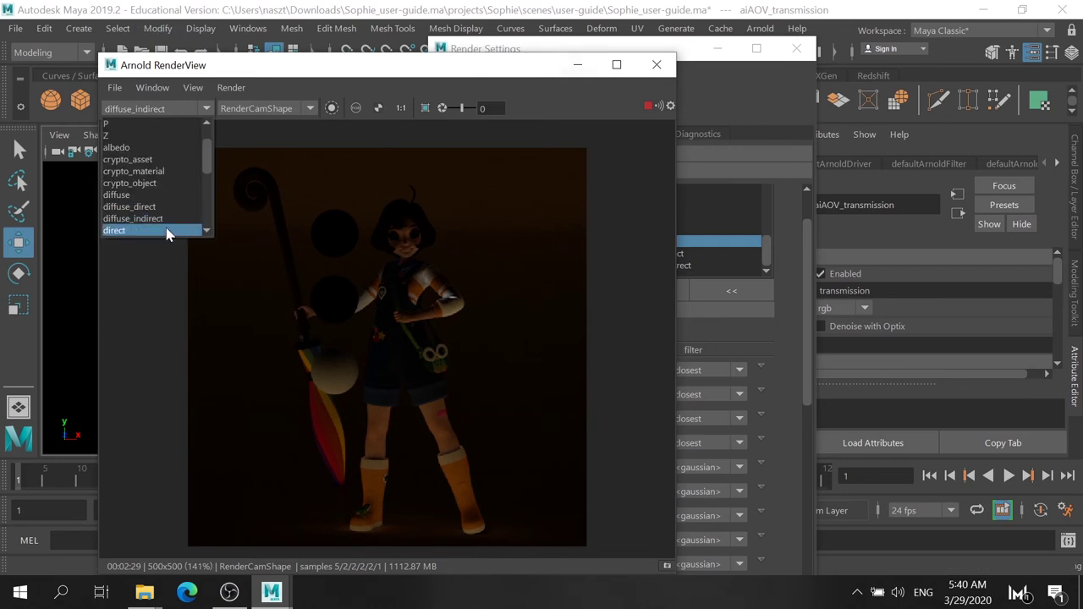
{"action": "left_click", "coordinate": [167, 231]}
{"action": "left_click", "coordinate": [189, 109]}
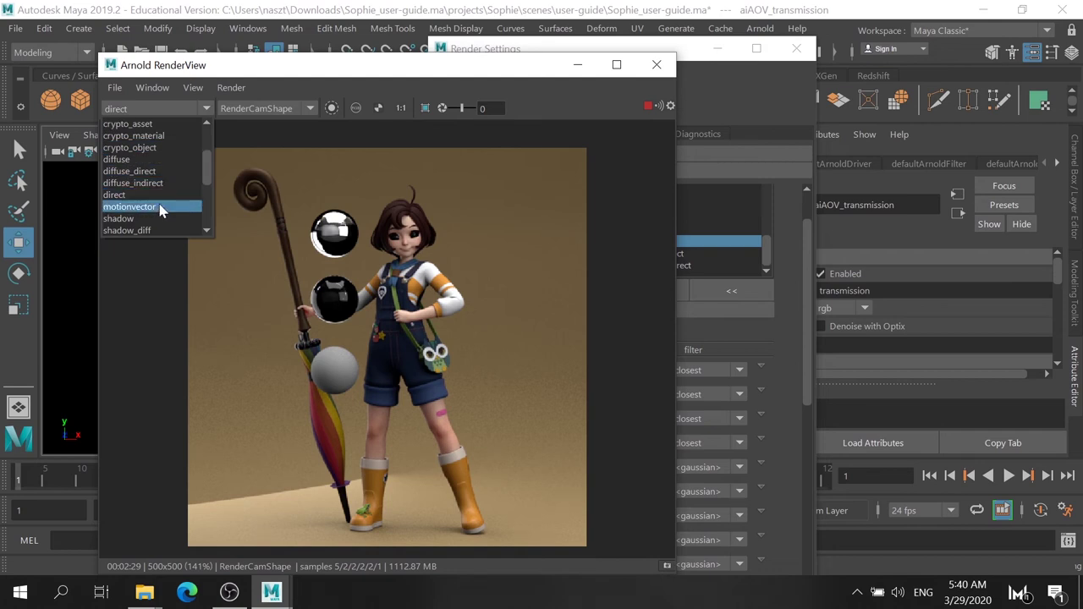
{"action": "left_click", "coordinate": [161, 207]}
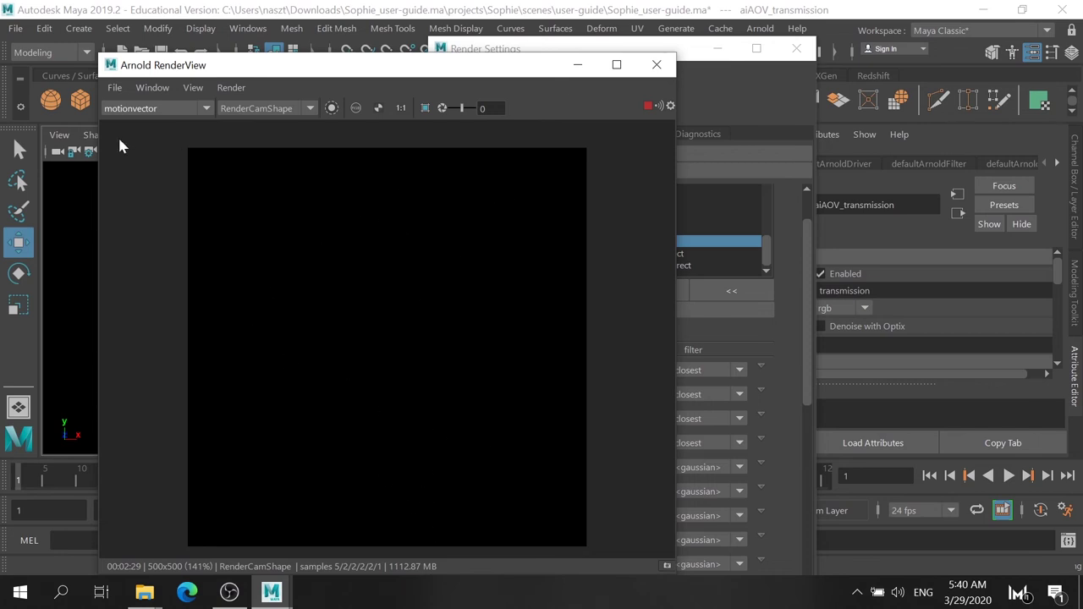
Preview the shadow and shadow_diff passes.
{"action": "left_click", "coordinate": [167, 115]}
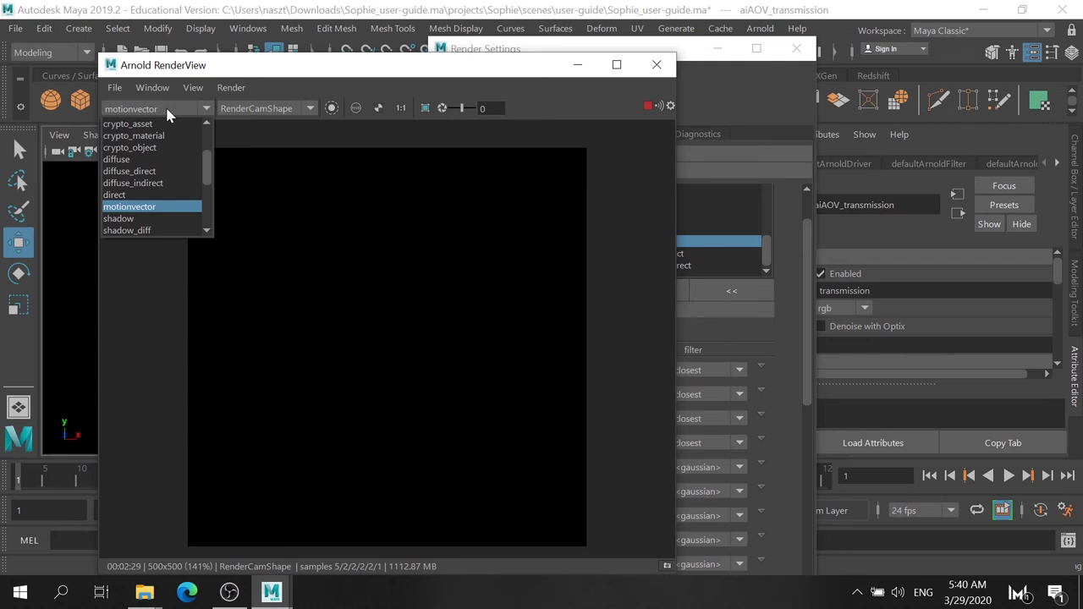
{"action": "left_click", "coordinate": [159, 219]}
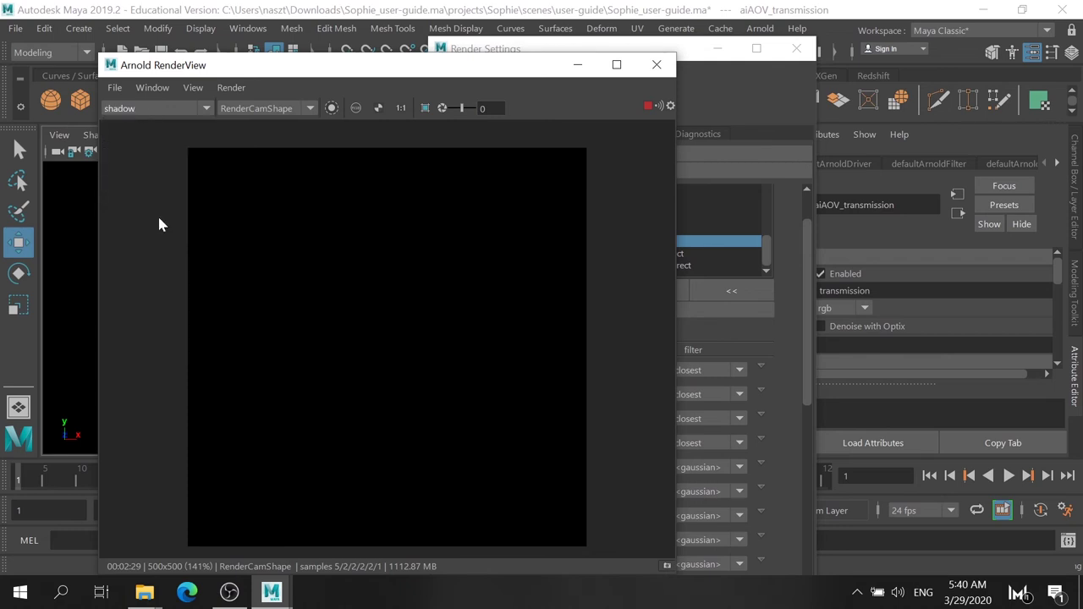
{"action": "left_click", "coordinate": [155, 111]}
{"action": "left_click", "coordinate": [150, 230]}
{"action": "left_click", "coordinate": [170, 109]}
{"action": "scroll", "coordinate": [157, 204], "scroll_direction": "down", "scroll_amount": 2}
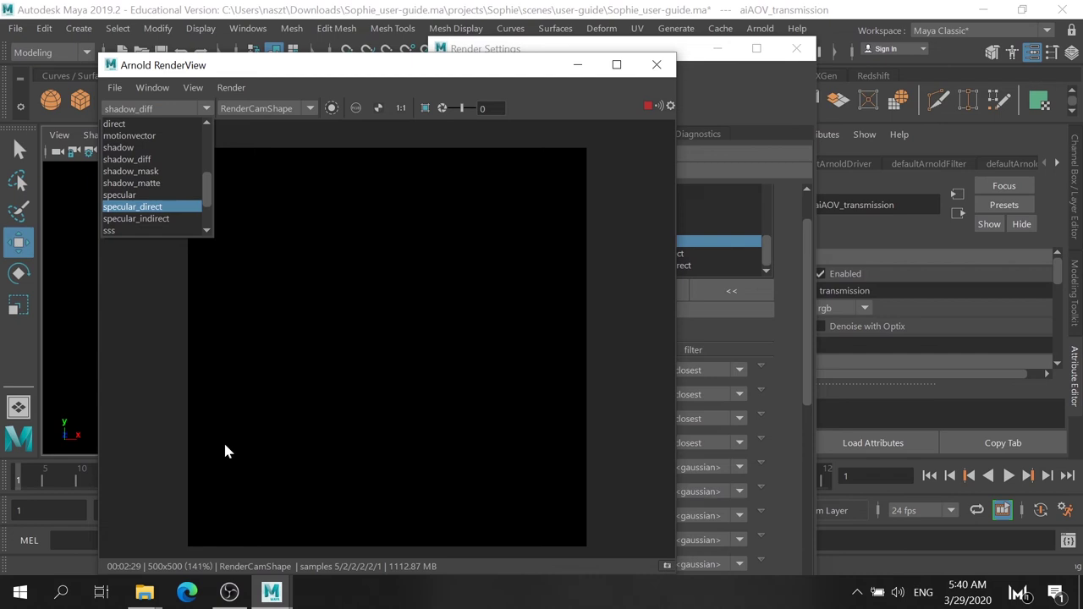
{"action": "left_click", "coordinate": [391, 90]}
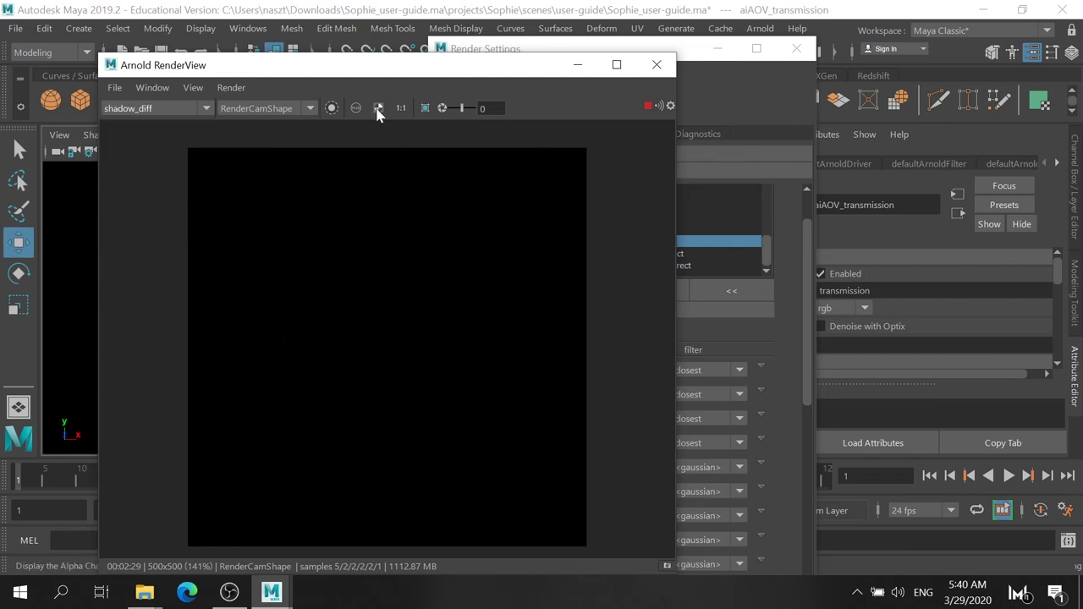
View the shadow pass's alpha channel, return to colour, then show specular.
{"action": "left_click", "coordinate": [379, 107]}
{"action": "left_click", "coordinate": [145, 110]}
{"action": "scroll", "coordinate": [144, 165], "scroll_direction": "up", "scroll_amount": 1}
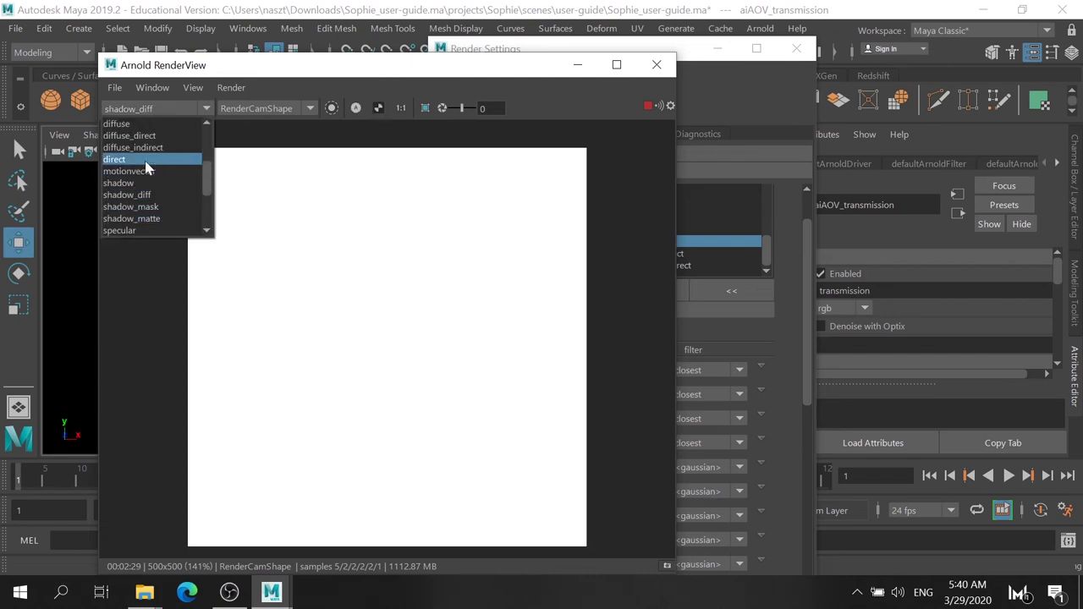
{"action": "left_click", "coordinate": [141, 184]}
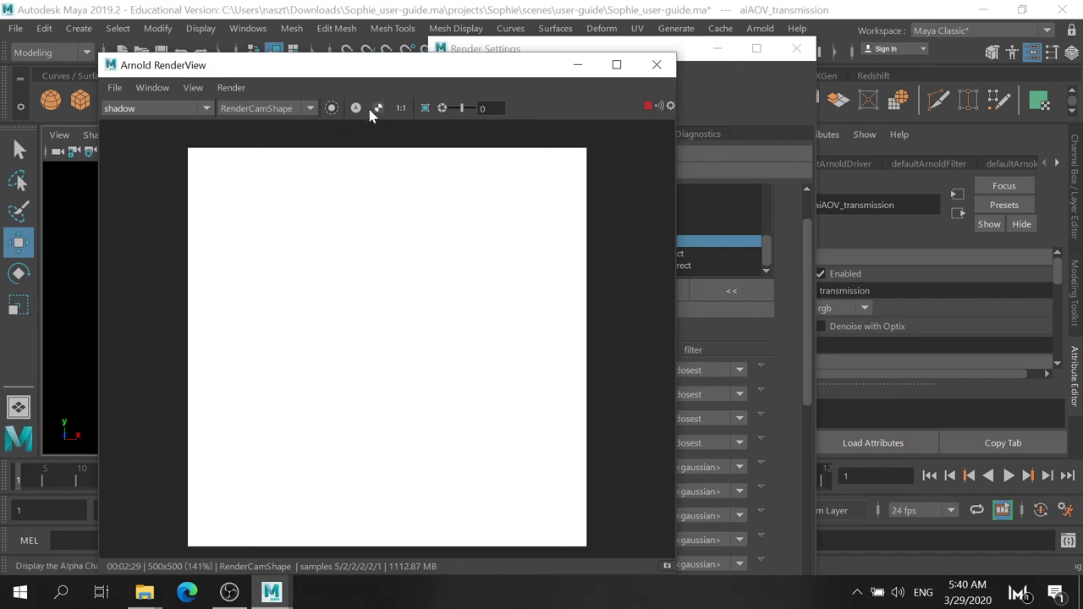
{"action": "left_click", "coordinate": [379, 108]}
{"action": "left_click", "coordinate": [127, 110]}
{"action": "scroll", "coordinate": [145, 207], "scroll_direction": "down", "scroll_amount": 1}
{"action": "left_click", "coordinate": [142, 197]}
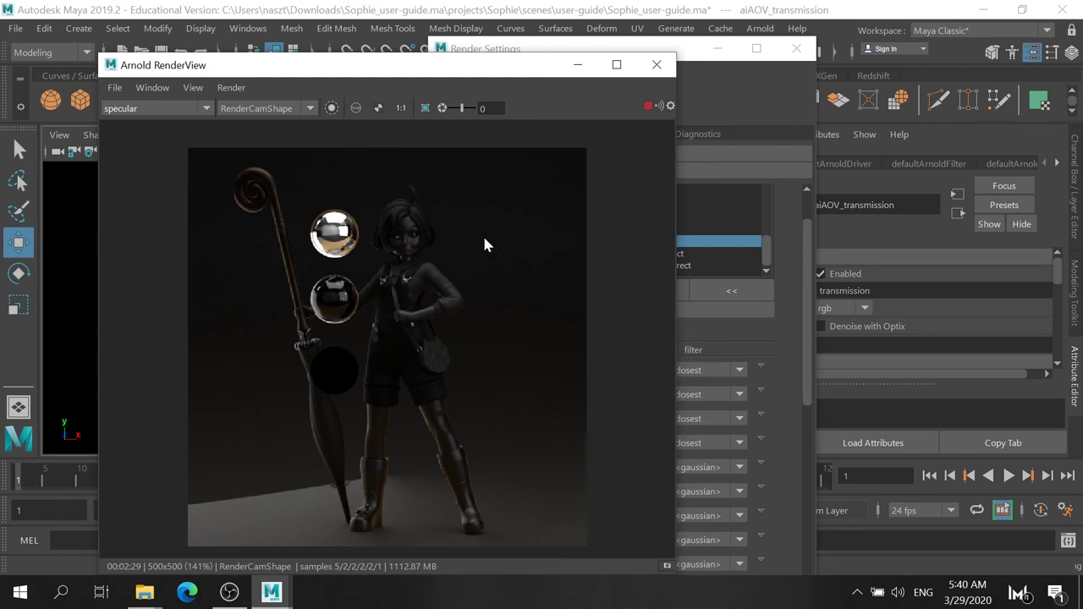
Preview specular_direct, then the darker specular_indirect, then go back to specular.
{"action": "left_click", "coordinate": [141, 110]}
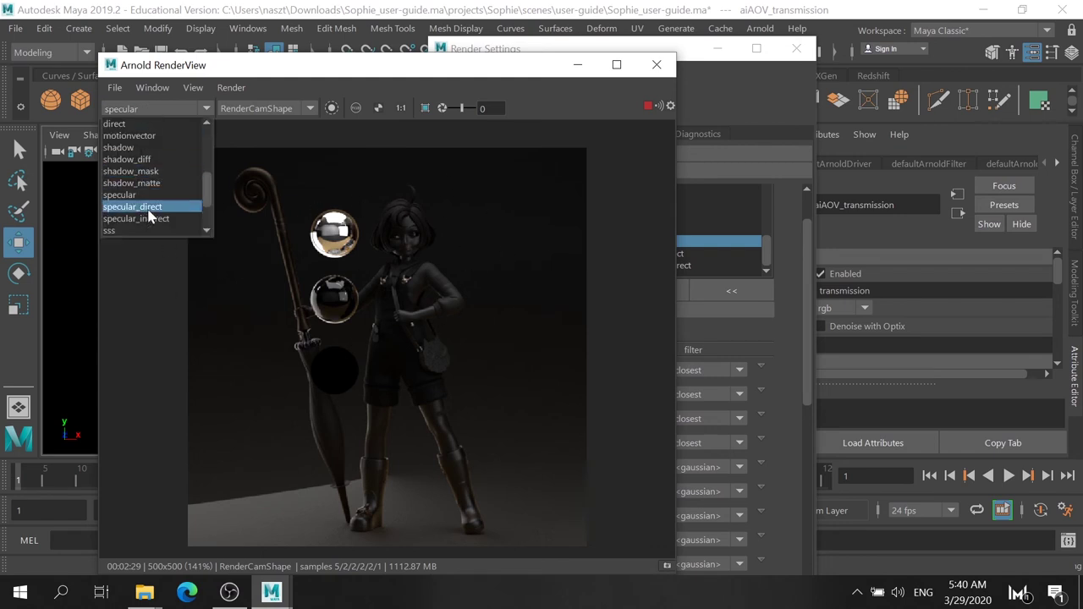
{"action": "scroll", "coordinate": [161, 216], "scroll_direction": "down", "scroll_amount": 2}
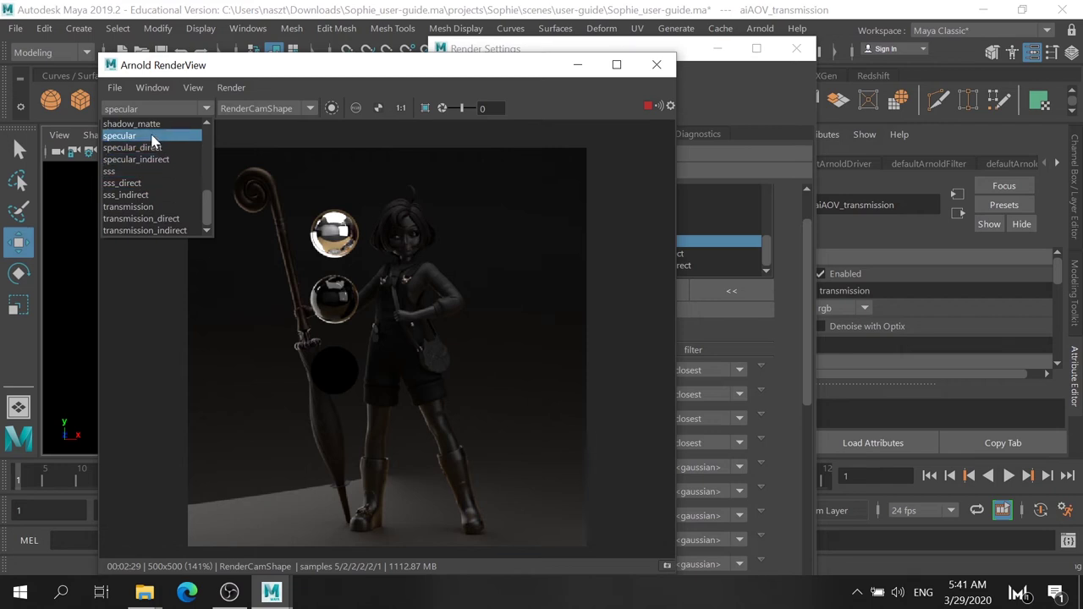
{"action": "left_click", "coordinate": [496, 288]}
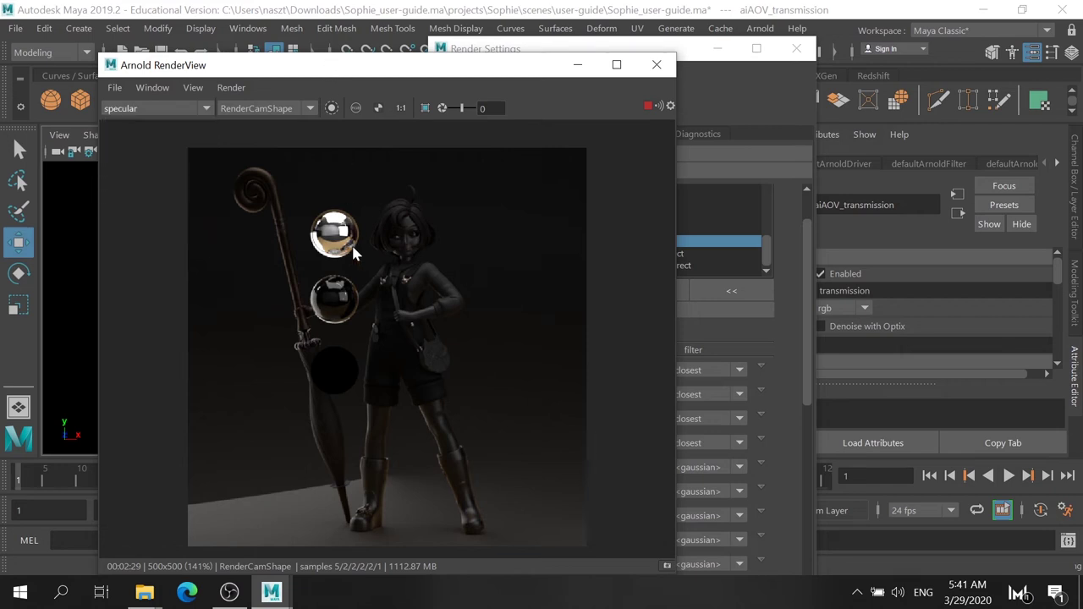
{"action": "left_click", "coordinate": [169, 108]}
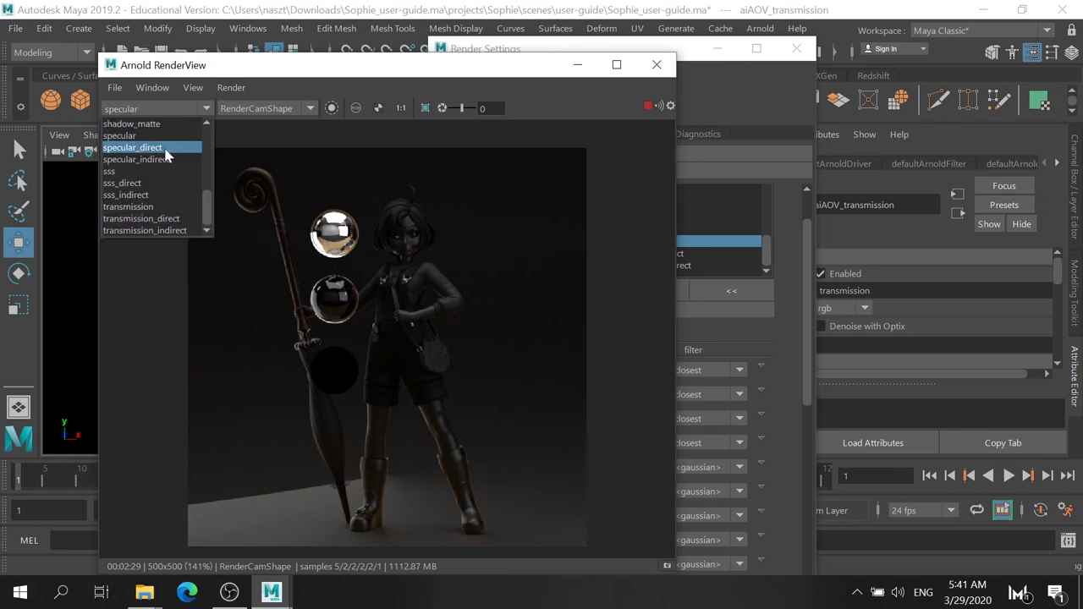
{"action": "left_click", "coordinate": [166, 147]}
{"action": "left_click", "coordinate": [171, 108]}
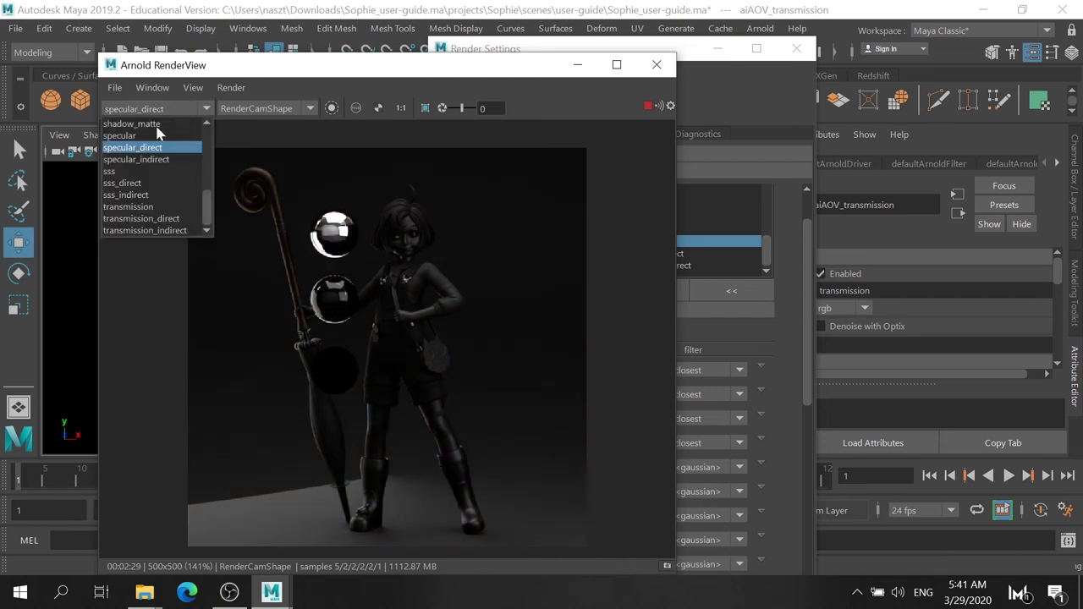
{"action": "left_click", "coordinate": [166, 160]}
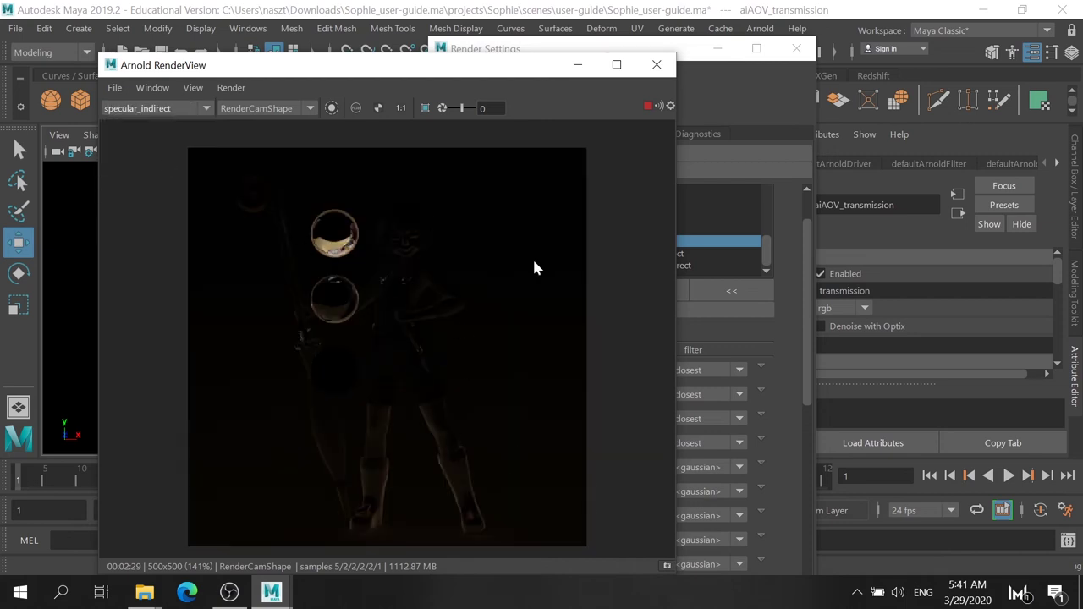
{"action": "left_click", "coordinate": [193, 108]}
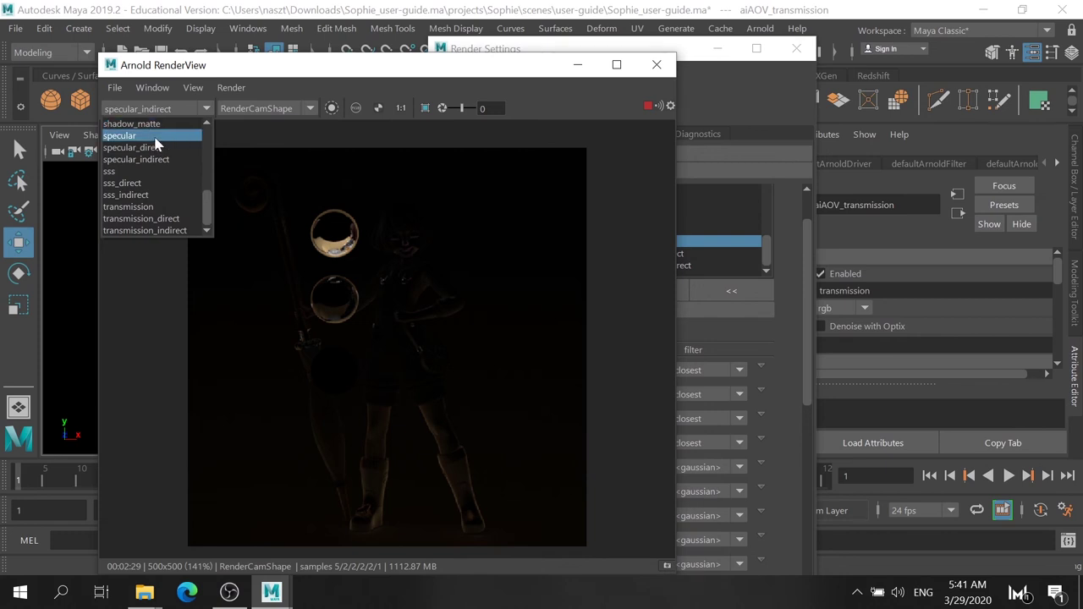
{"action": "left_click", "coordinate": [154, 138]}
{"action": "left_click", "coordinate": [169, 109]}
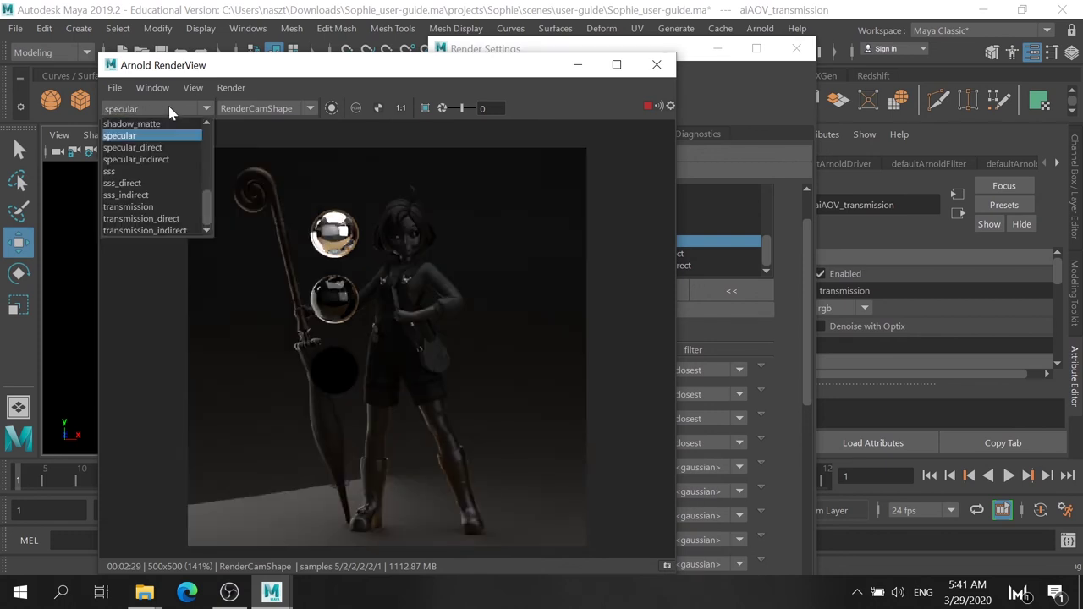
Preview sss_direct and sss_indirect, returning to the full sss pass.
{"action": "left_click", "coordinate": [151, 173]}
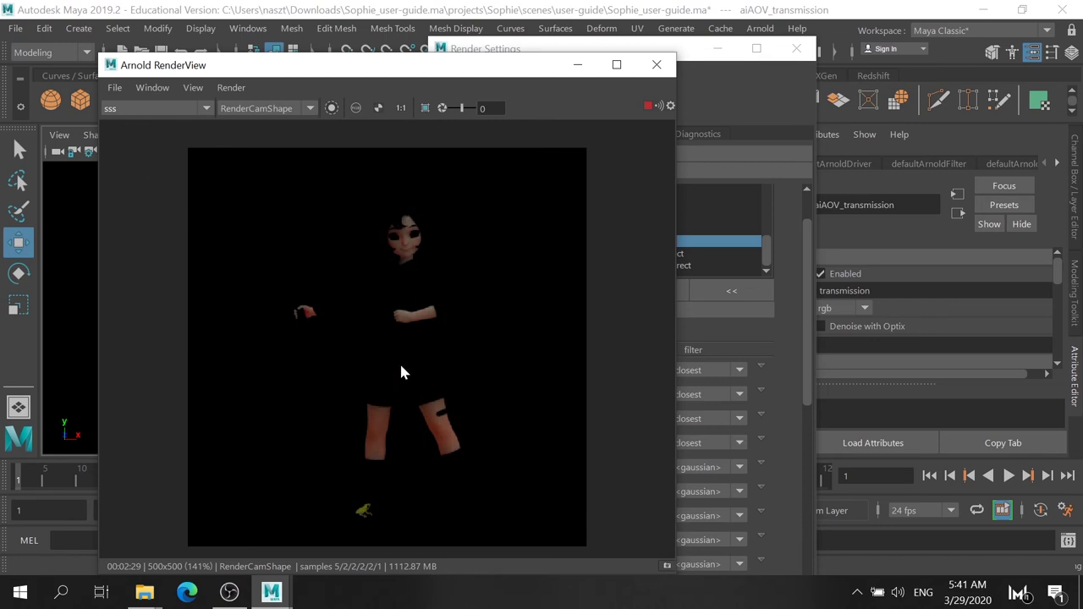
{"action": "left_click", "coordinate": [194, 110]}
{"action": "left_click", "coordinate": [169, 178]}
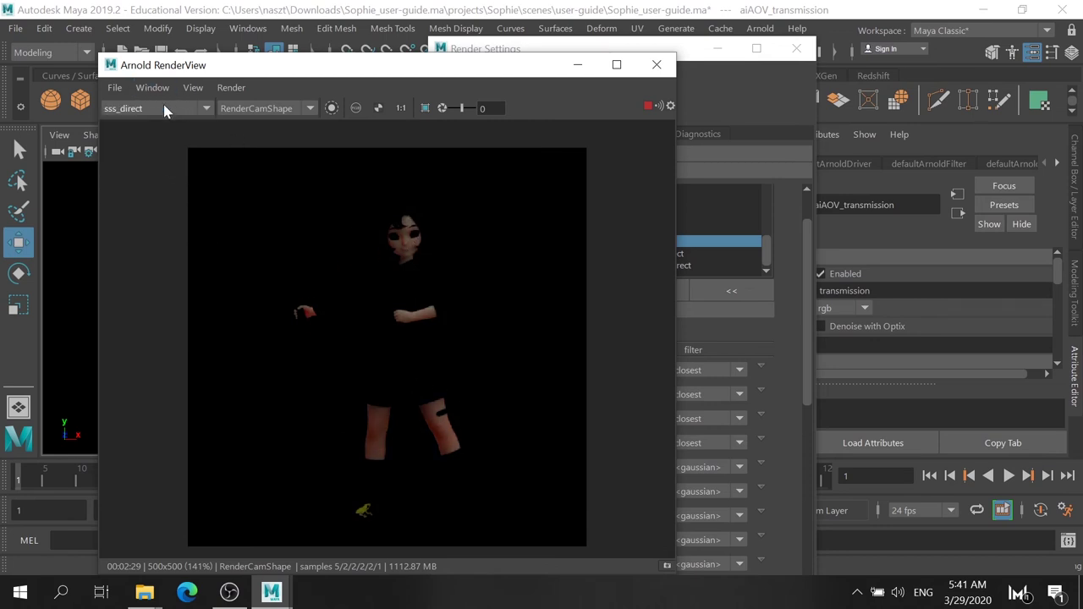
{"action": "left_click", "coordinate": [163, 108]}
{"action": "left_click", "coordinate": [165, 194]}
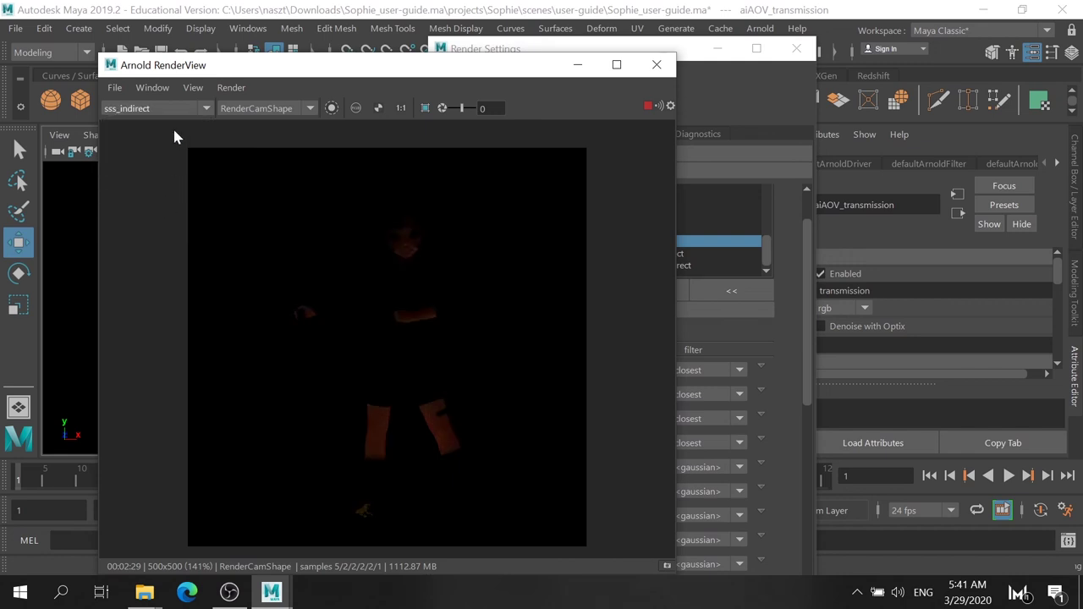
{"action": "left_click", "coordinate": [176, 108]}
{"action": "left_click", "coordinate": [160, 174]}
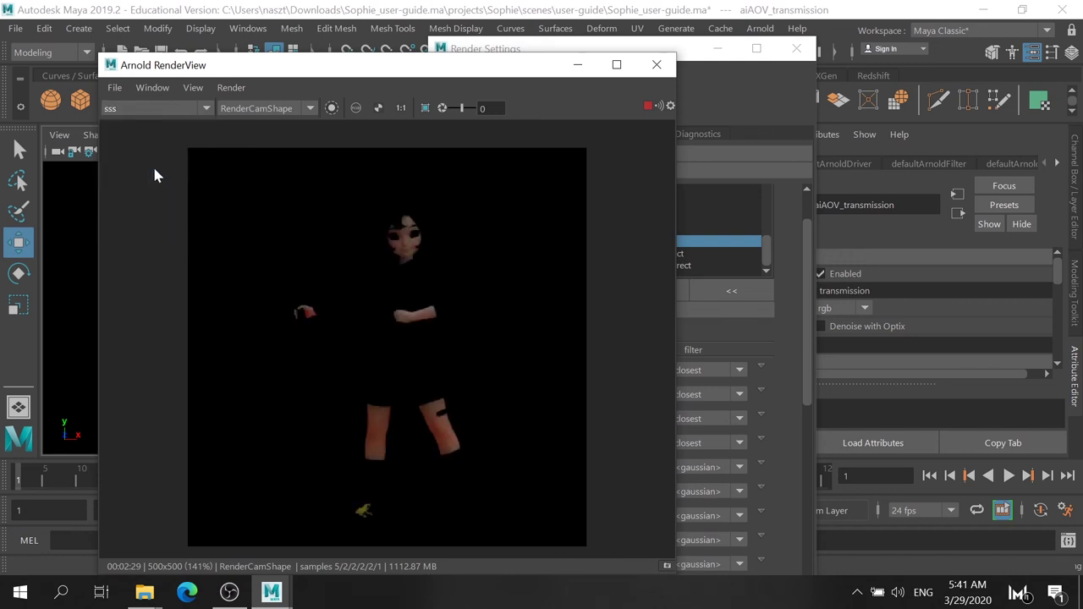
{"action": "left_click", "coordinate": [194, 110]}
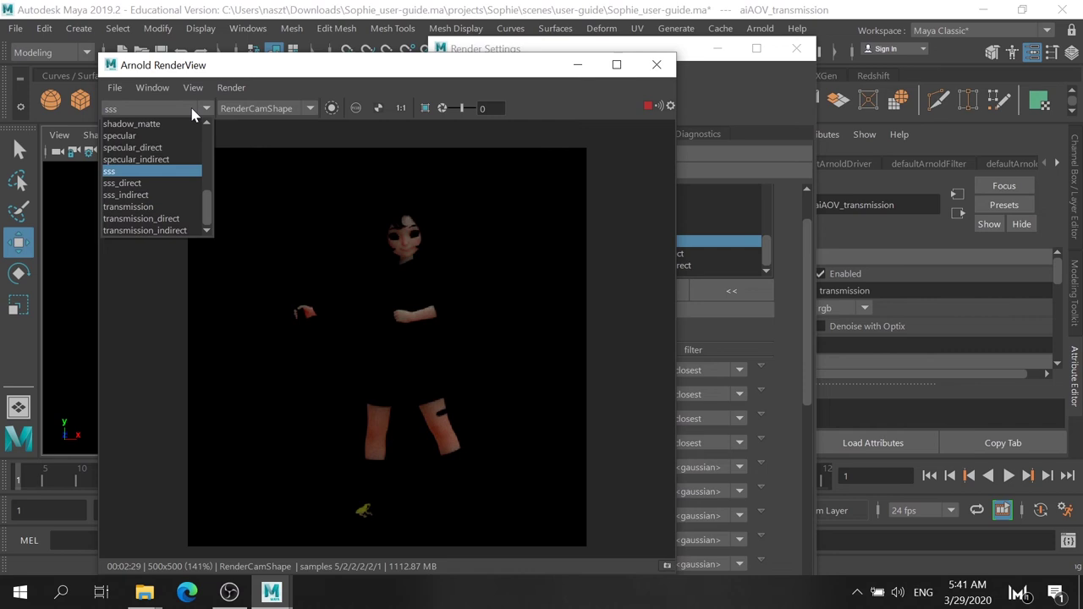
Preview transmission and transmission_indirect, returning to the full transmission pass.
{"action": "left_click", "coordinate": [190, 217]}
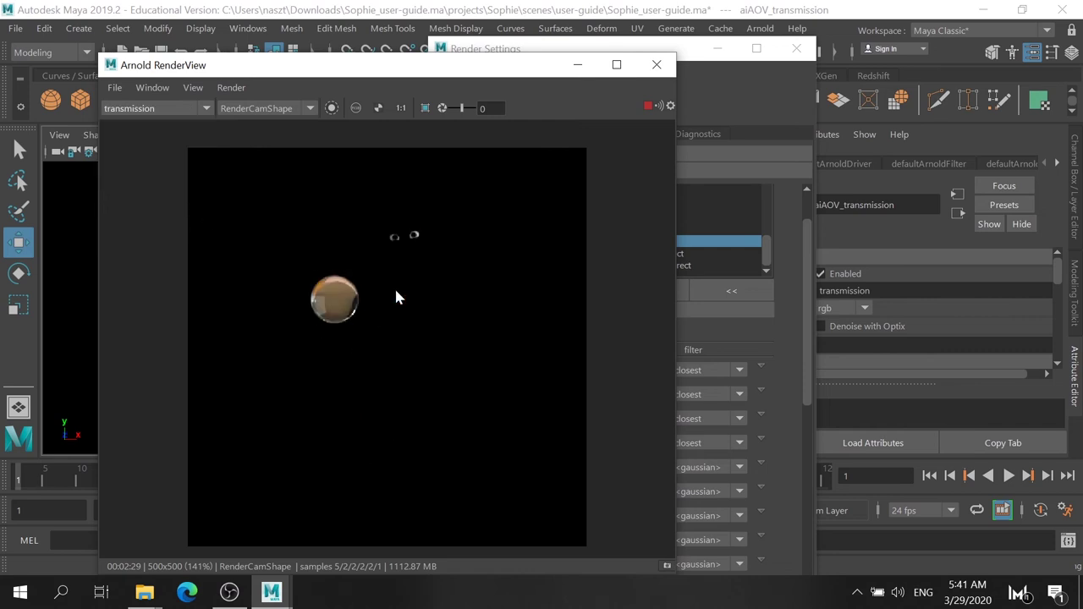
{"action": "left_click", "coordinate": [158, 110]}
{"action": "left_click", "coordinate": [174, 230]}
{"action": "left_click", "coordinate": [166, 110]}
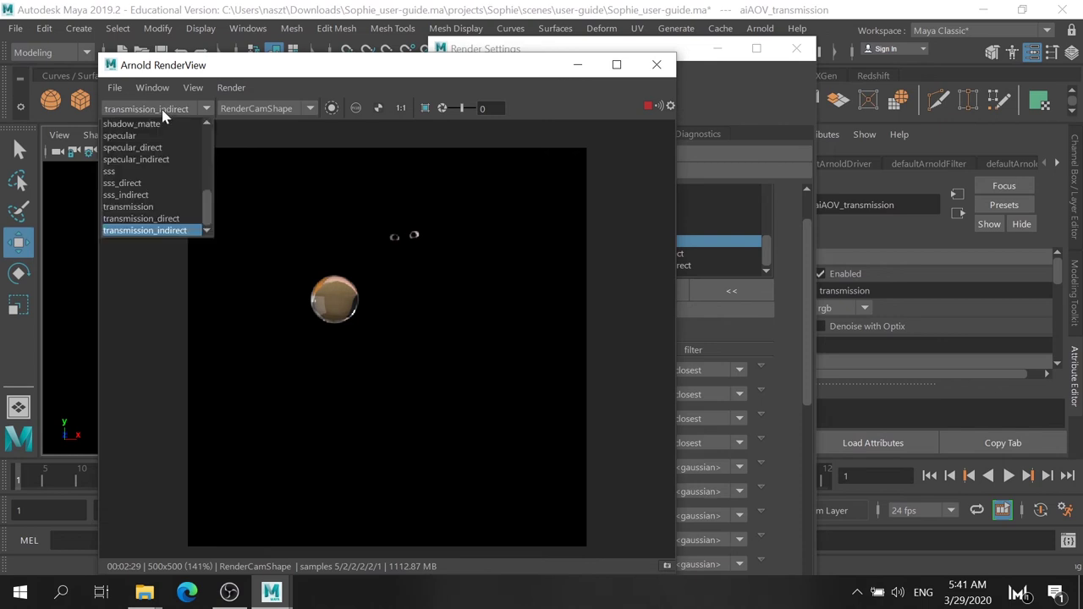
{"action": "left_click", "coordinate": [164, 230]}
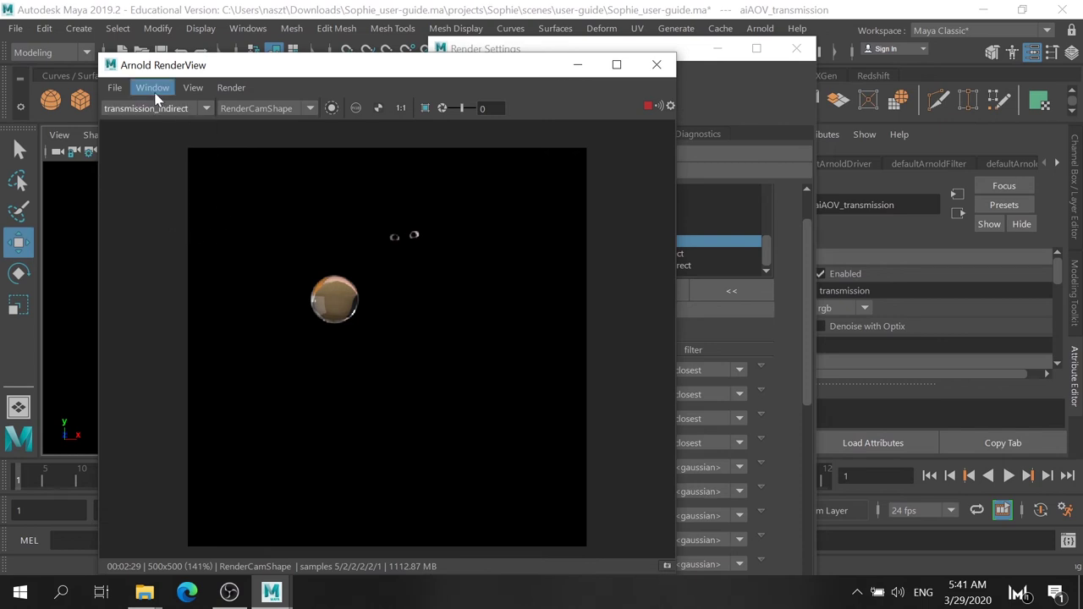
{"action": "left_click", "coordinate": [152, 110]}
{"action": "left_click", "coordinate": [145, 207]}
{"action": "left_click", "coordinate": [166, 111]}
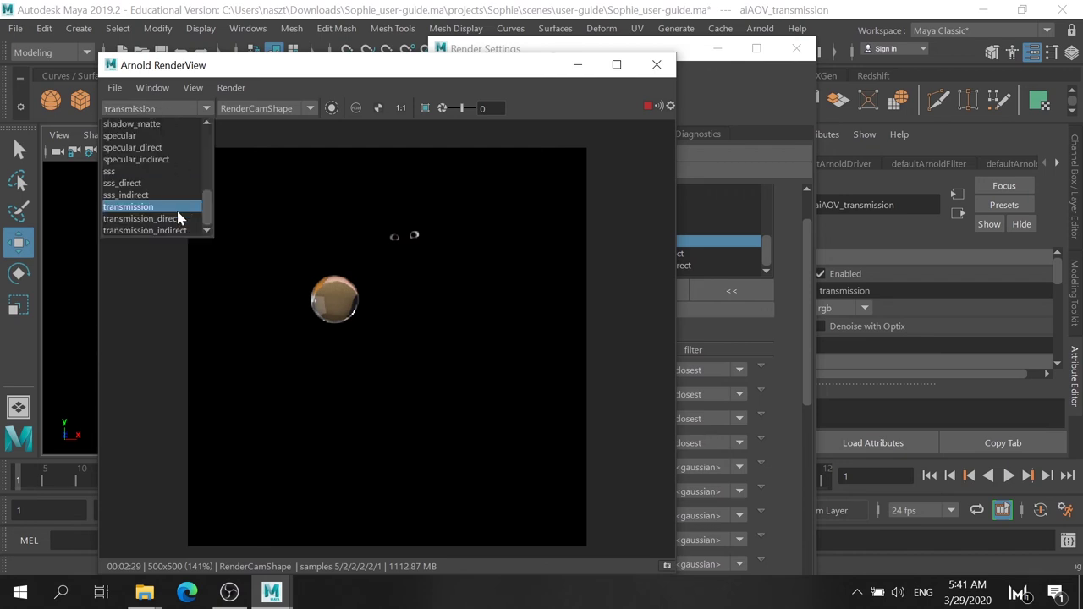
Show crypto_object, then the ID pass, and move the RenderView window aside.
{"action": "mouse_move", "coordinate": [211, 215]}
{"action": "left_mouse_down"}
{"action": "mouse_move", "coordinate": [205, 133]}
{"action": "mouse_move", "coordinate": [211, 227]}
{"action": "mouse_move", "coordinate": [214, 119]}
{"action": "left_mouse_up"}
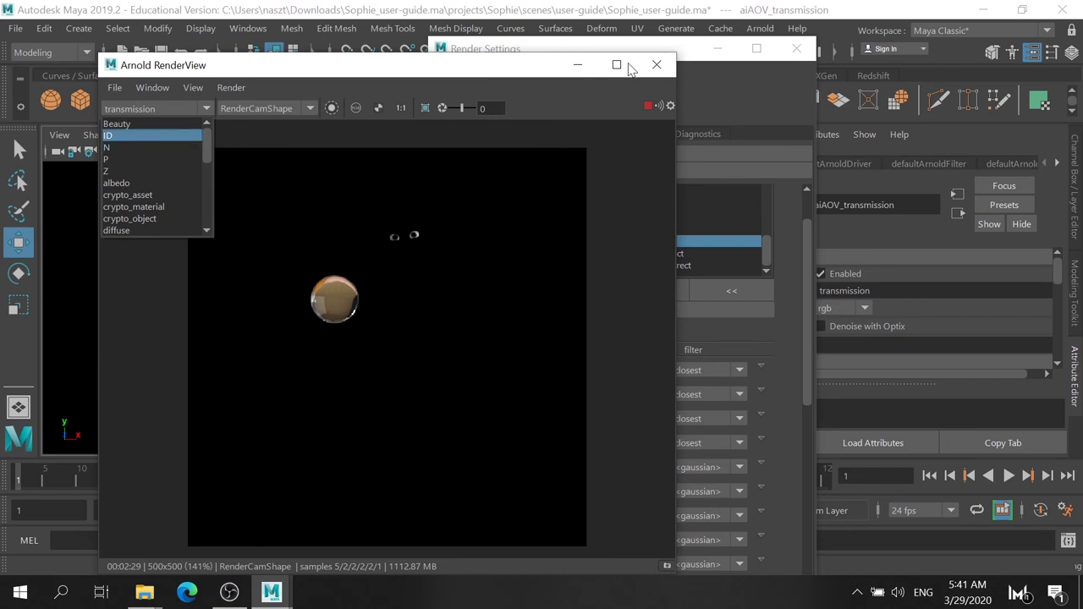
{"action": "left_click_drag", "start_coordinate": [208, 145], "coordinate": [203, 183]}
{"action": "scroll", "coordinate": [196, 174], "scroll_direction": "up", "scroll_amount": 2}
{"action": "scroll", "coordinate": [196, 173], "scroll_direction": "up", "scroll_amount": 1}
{"action": "scroll", "coordinate": [193, 168], "scroll_direction": "up", "scroll_amount": 1}
{"action": "left_click", "coordinate": [188, 161]}
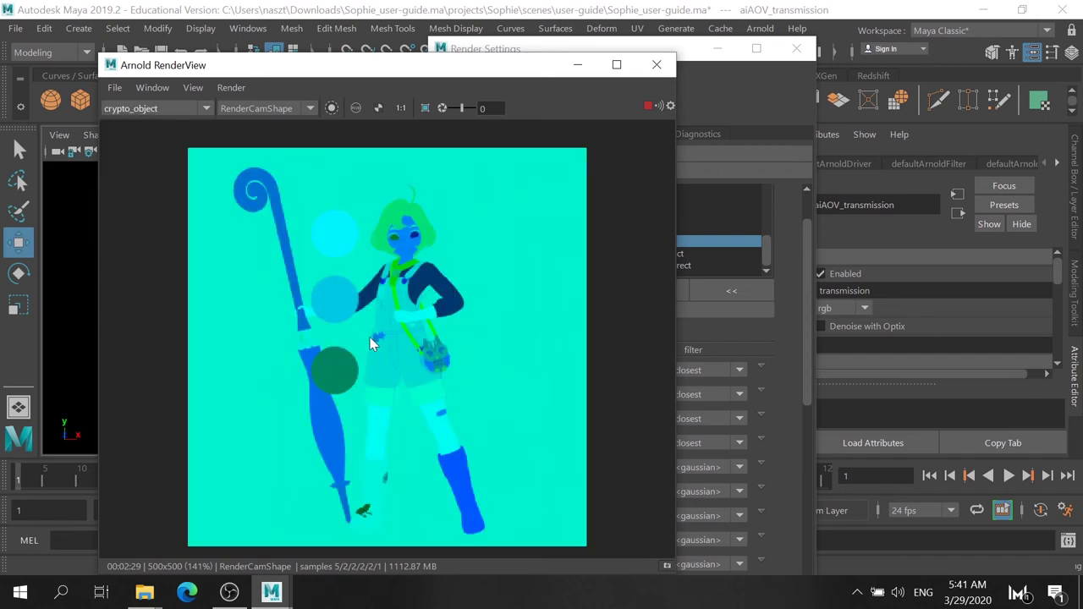
{"action": "left_click", "coordinate": [205, 110]}
{"action": "scroll", "coordinate": [202, 148], "scroll_direction": "up", "scroll_amount": 2}
{"action": "left_click", "coordinate": [157, 137]}
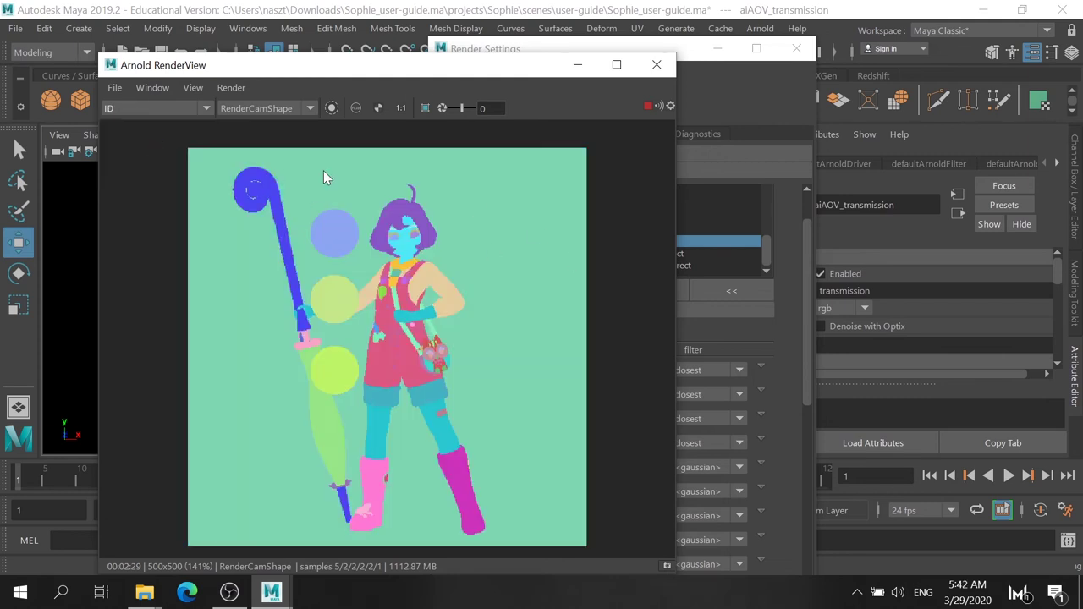
{"action": "left_click_drag", "start_coordinate": [509, 74], "coordinate": [409, 59]}
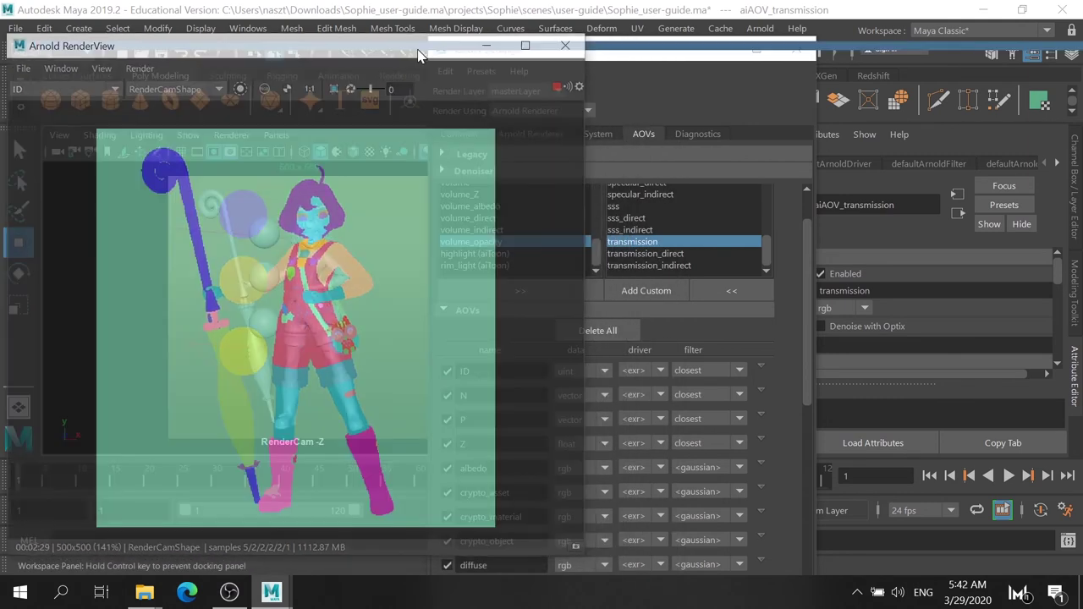
Remove ID and N from the active AOV list.
{"action": "left_click", "coordinate": [693, 303]}
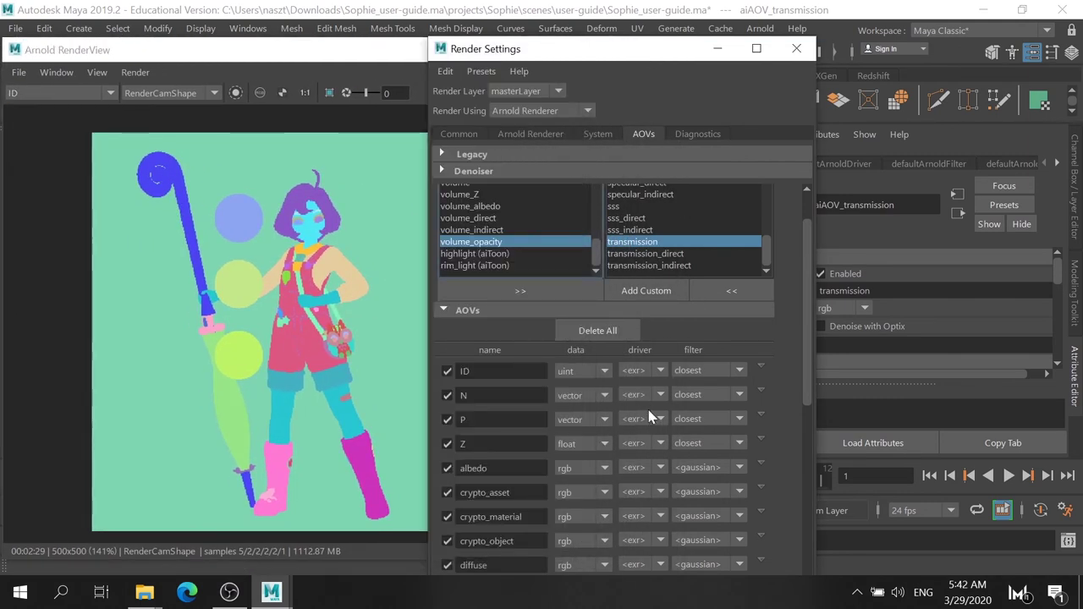
{"action": "double_click", "coordinate": [661, 242]}
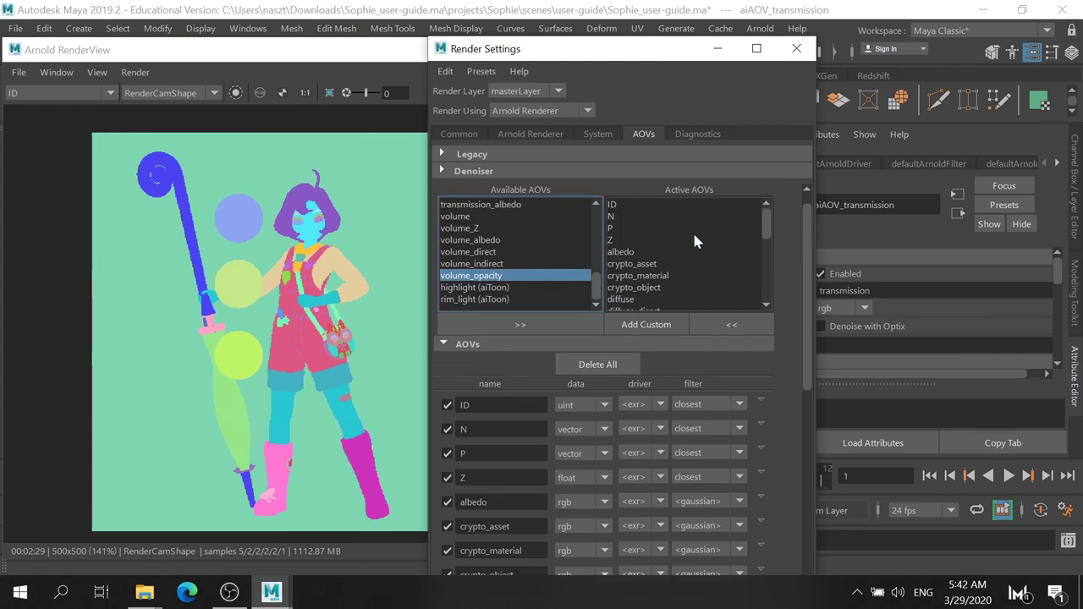
{"action": "left_click", "coordinate": [613, 205]}
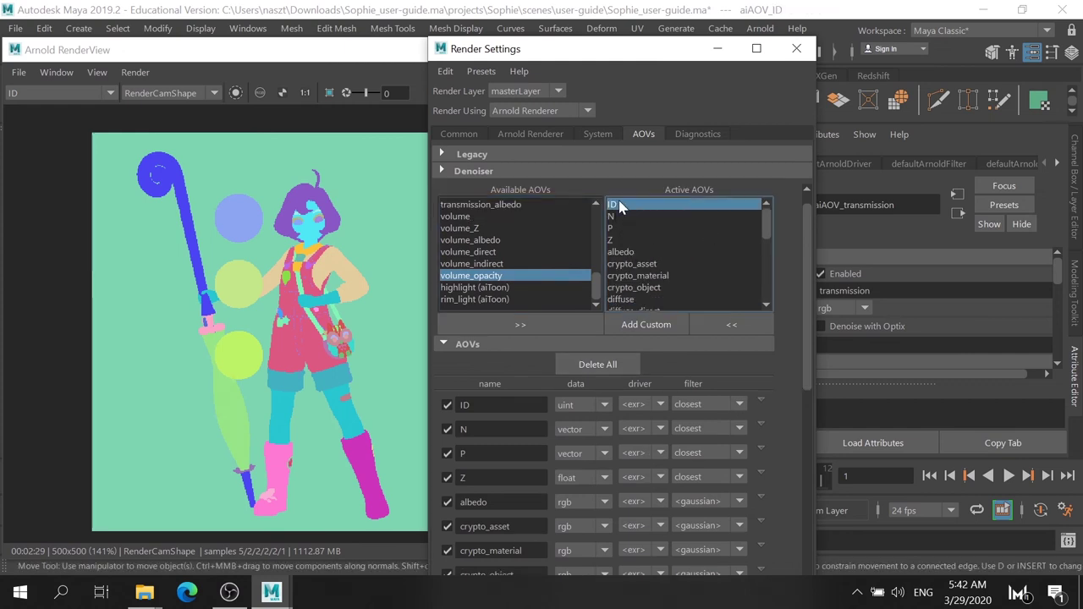
{"action": "left_click", "coordinate": [718, 322]}
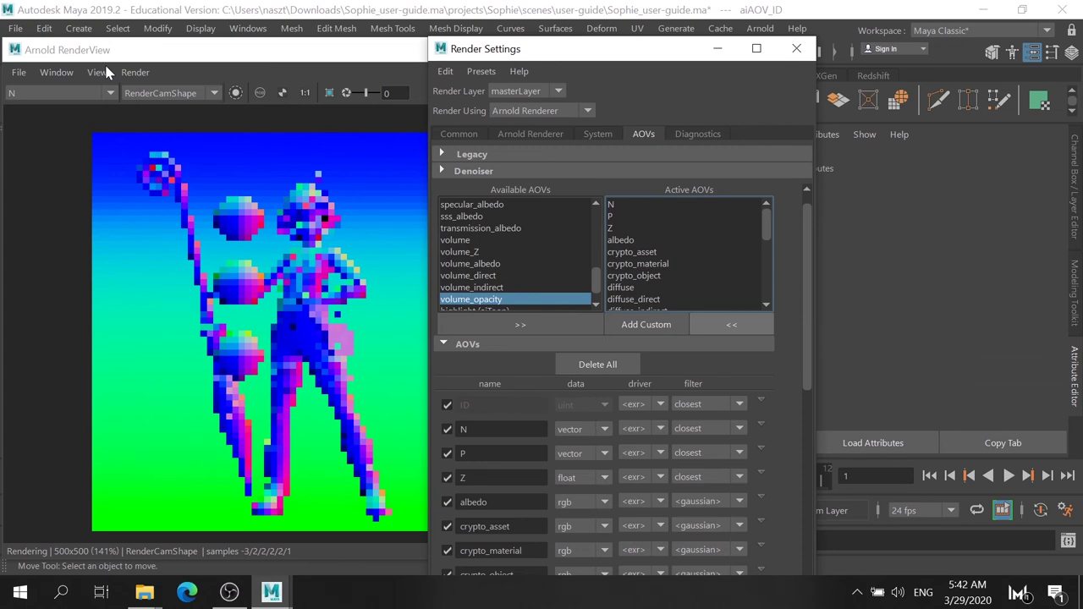
{"action": "left_click", "coordinate": [611, 205]}
{"action": "left_click", "coordinate": [731, 324]}
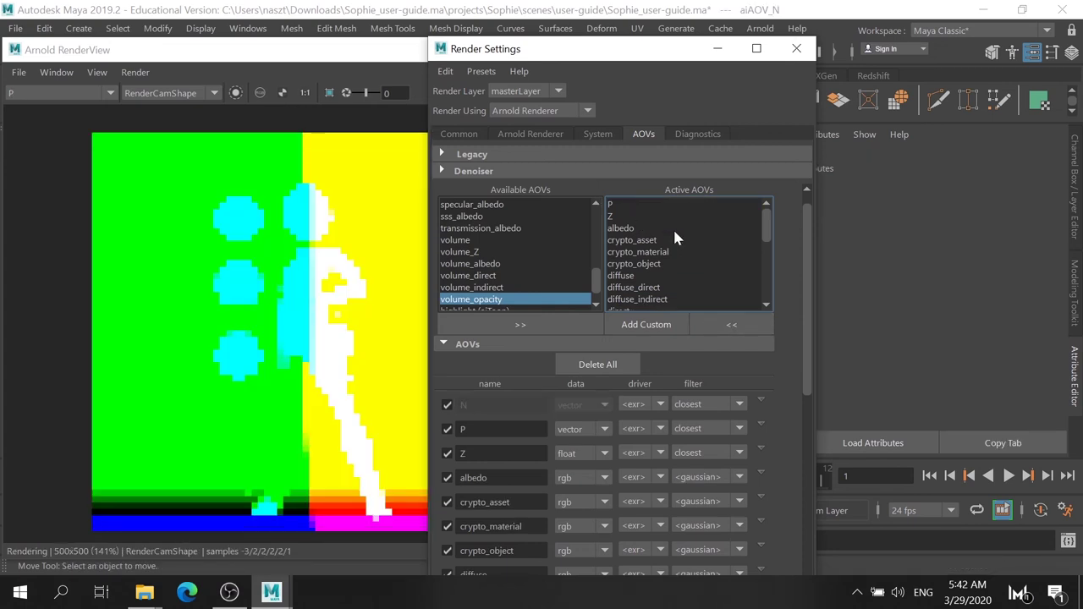
Remove P, albedo and crypto_asset from the active AOVs.
{"action": "left_click", "coordinate": [610, 205]}
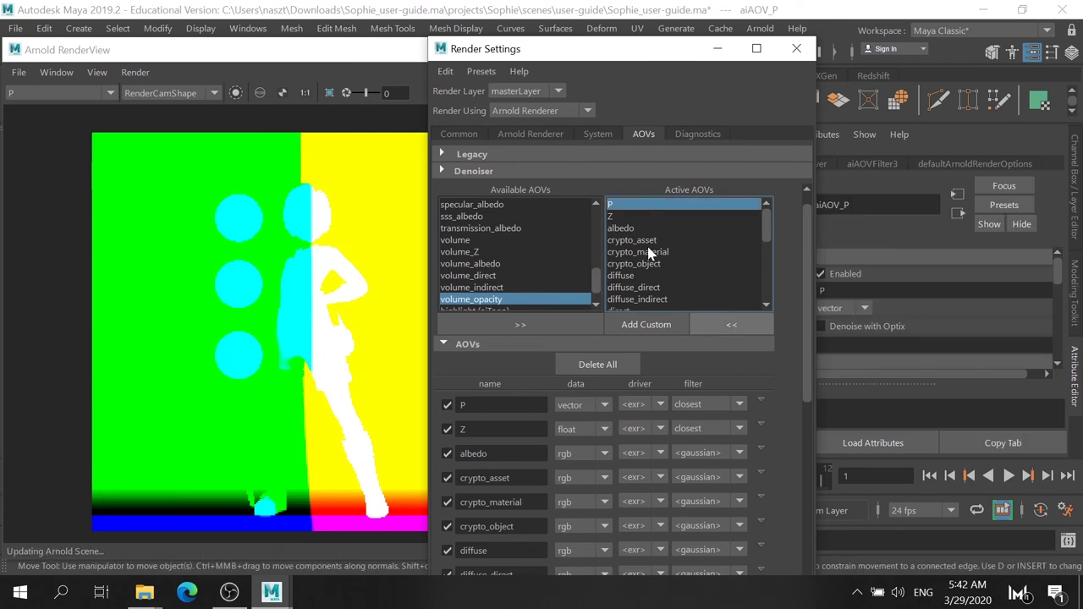
{"action": "key", "text": "Delete"}
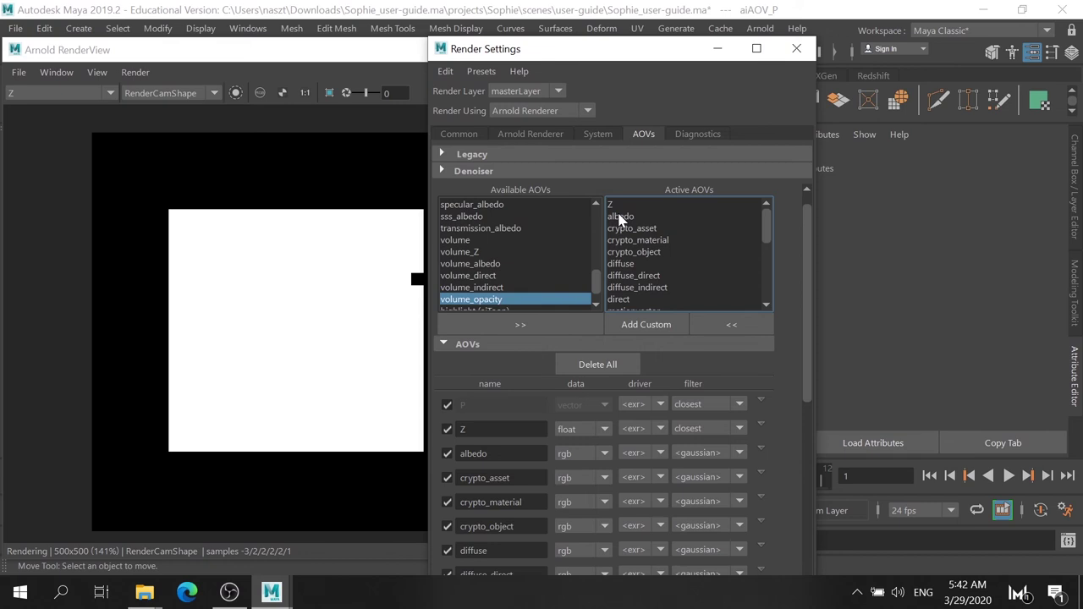
{"action": "left_click", "coordinate": [621, 218]}
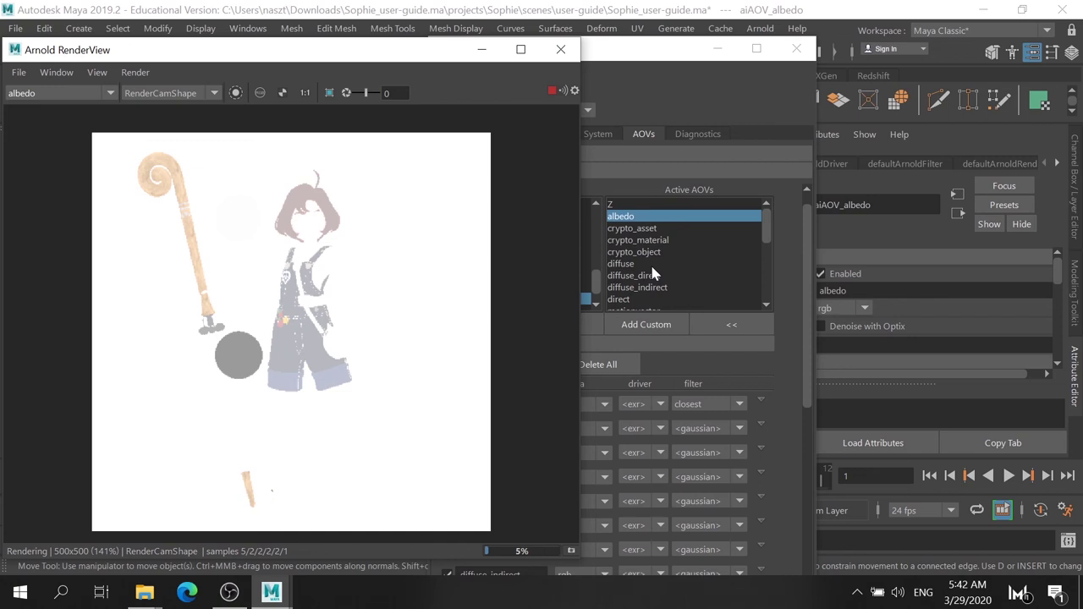
{"action": "left_click", "coordinate": [733, 324]}
{"action": "left_click", "coordinate": [652, 218]}
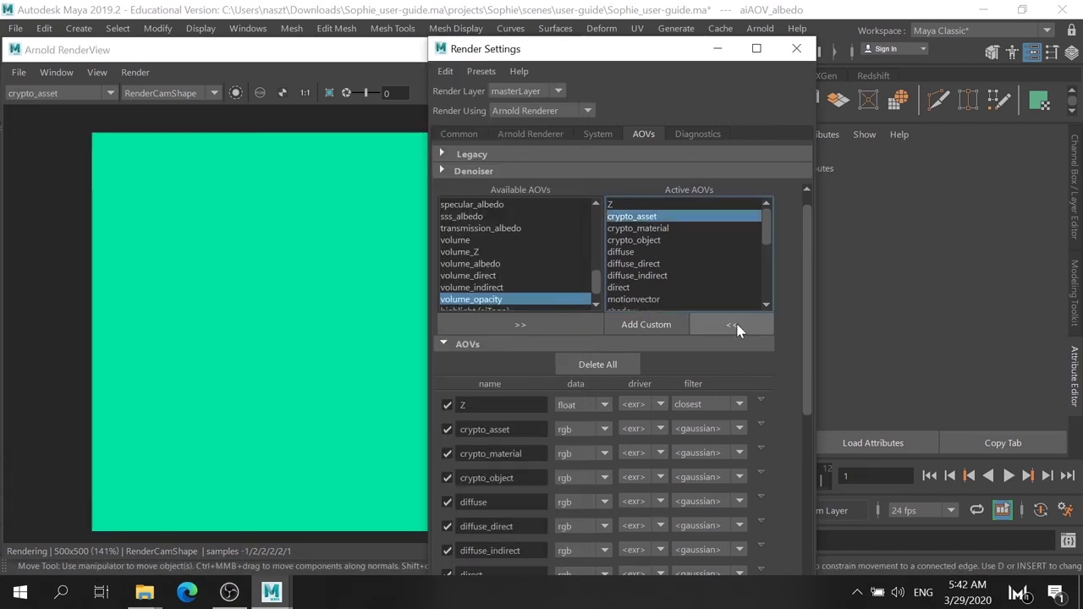
{"action": "left_click", "coordinate": [732, 323]}
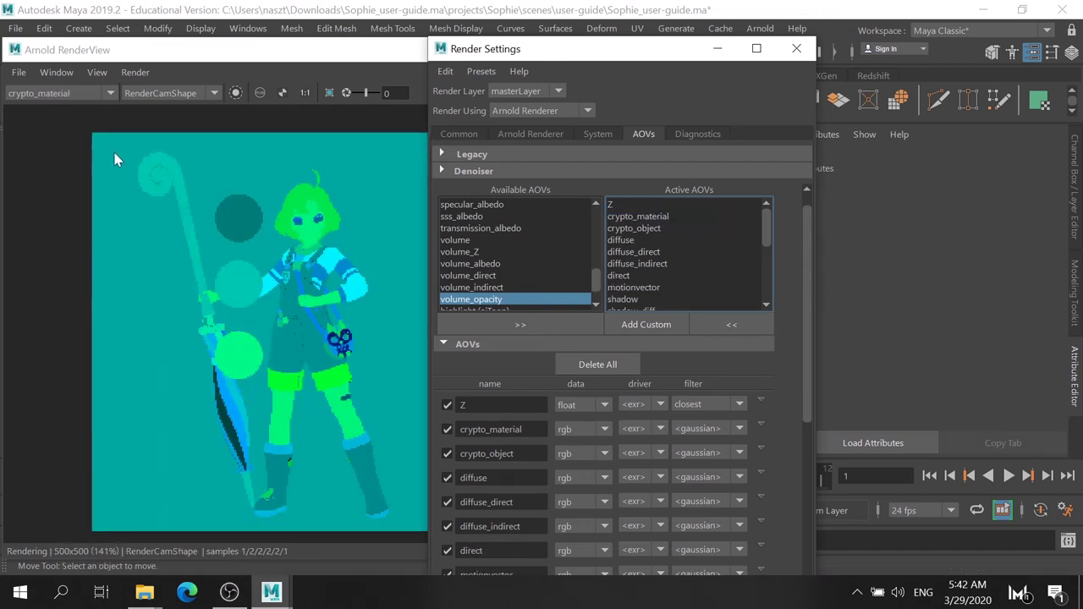
Show diffuse_direct, pan to the boots and crop rendering around the right boot.
{"action": "left_click", "coordinate": [85, 99]}
{"action": "left_click", "coordinate": [71, 128]}
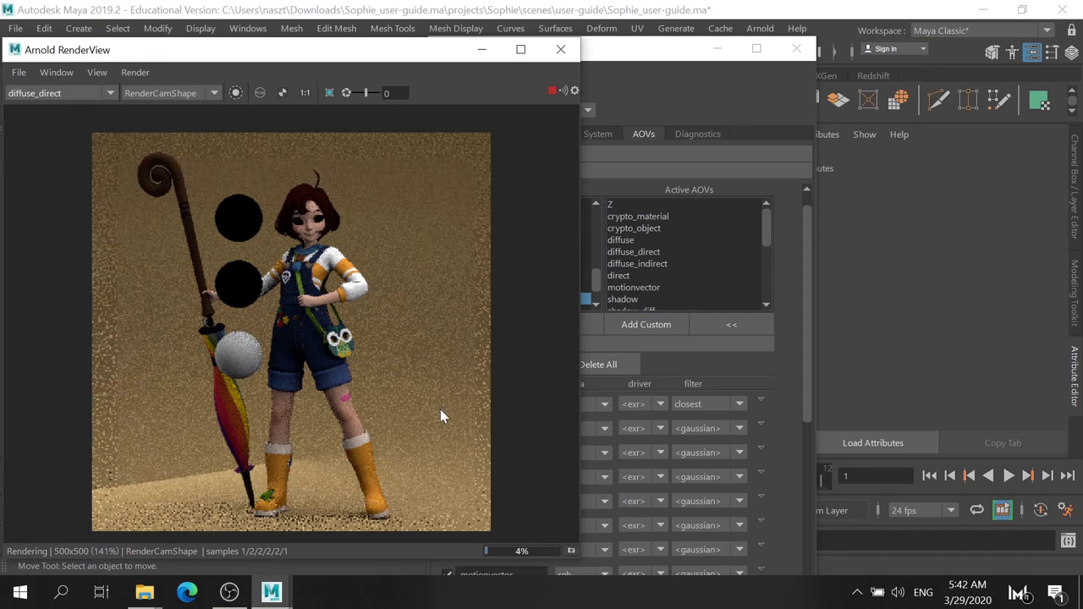
{"action": "scroll", "coordinate": [440, 415], "scroll_direction": "up", "scroll_amount": 1}
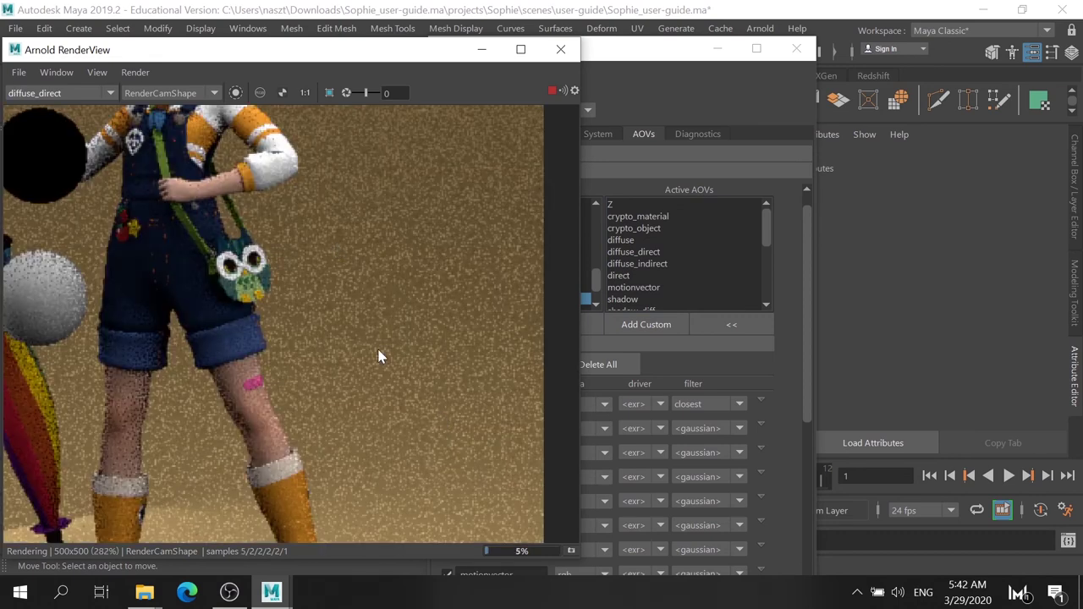
{"action": "middle_click_drag", "start_coordinate": [352, 378], "coordinate": [335, 220]}
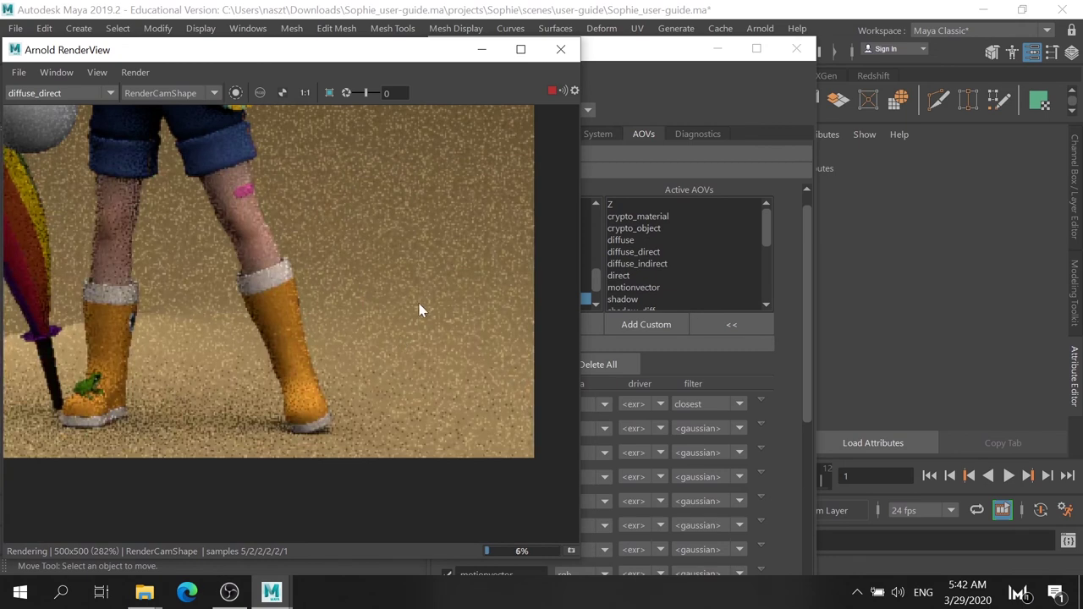
{"action": "left_click_drag", "start_coordinate": [405, 298], "coordinate": [232, 449], "text": "ctrl"}
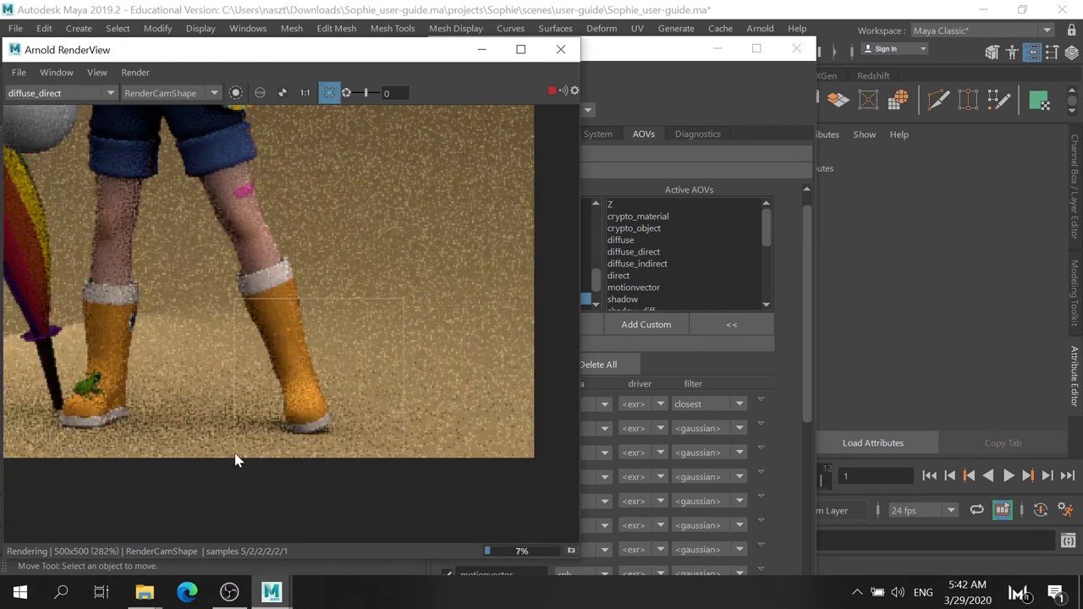
Zoom in and switch RenderView to the diffuse_indirect pass.
{"action": "scroll", "coordinate": [349, 416], "scroll_direction": "up", "scroll_amount": 2}
{"action": "scroll", "coordinate": [345, 418], "scroll_direction": "up", "scroll_amount": 3}
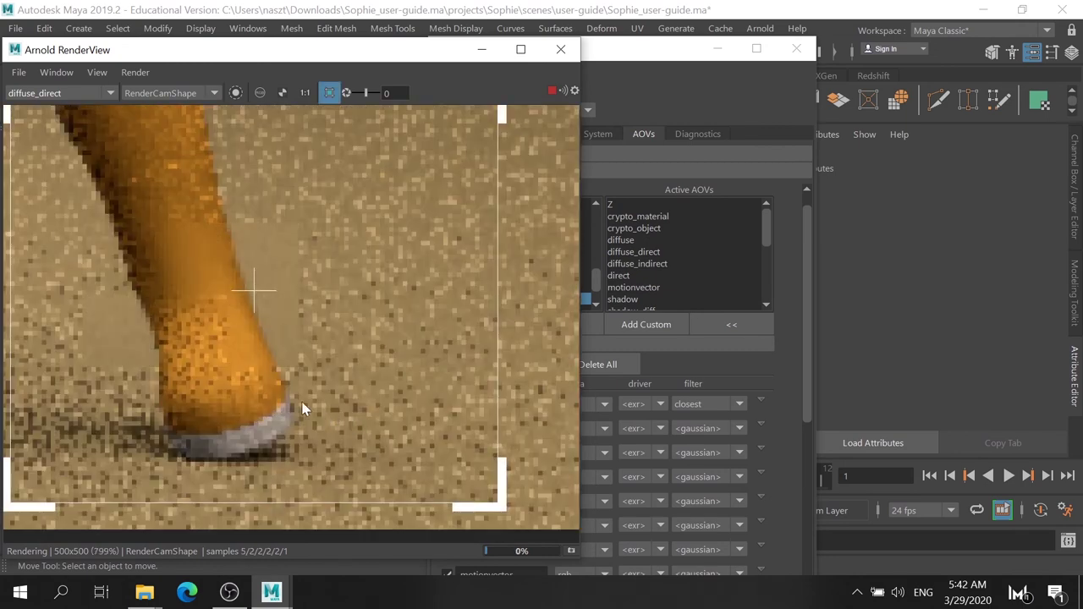
{"action": "scroll", "coordinate": [199, 354], "scroll_direction": "up", "scroll_amount": 3}
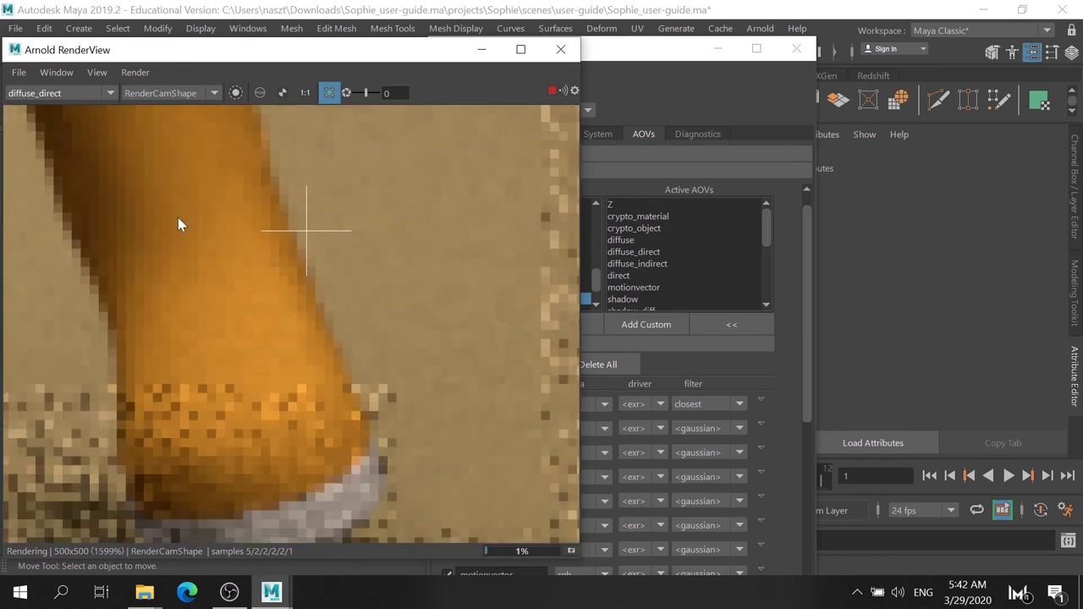
{"action": "left_click", "coordinate": [64, 93]}
{"action": "left_click", "coordinate": [16, 179]}
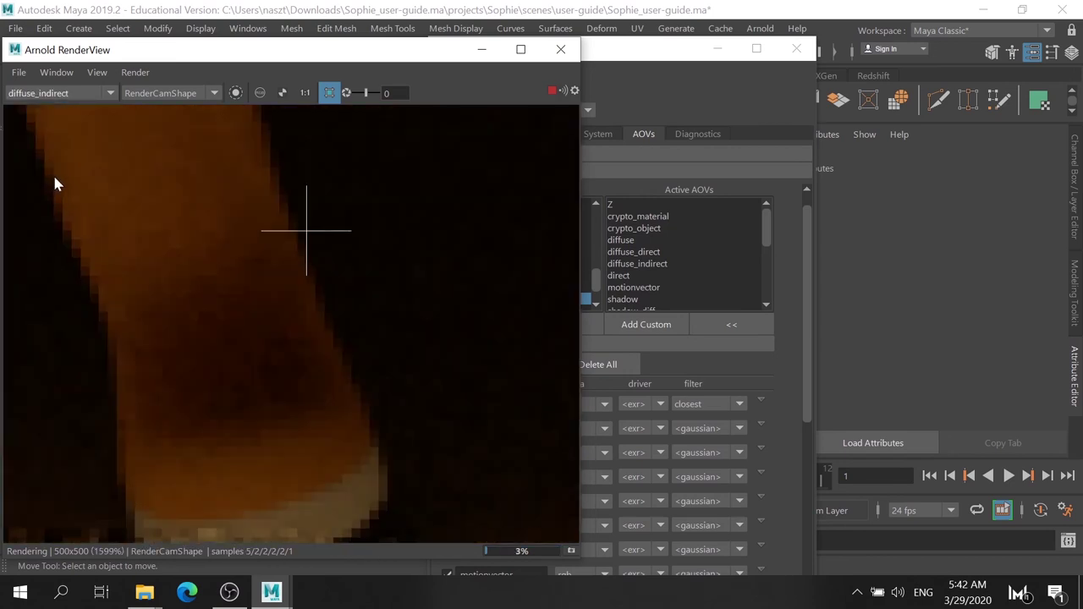
{"action": "scroll", "coordinate": [232, 286], "scroll_direction": "down", "scroll_amount": 2}
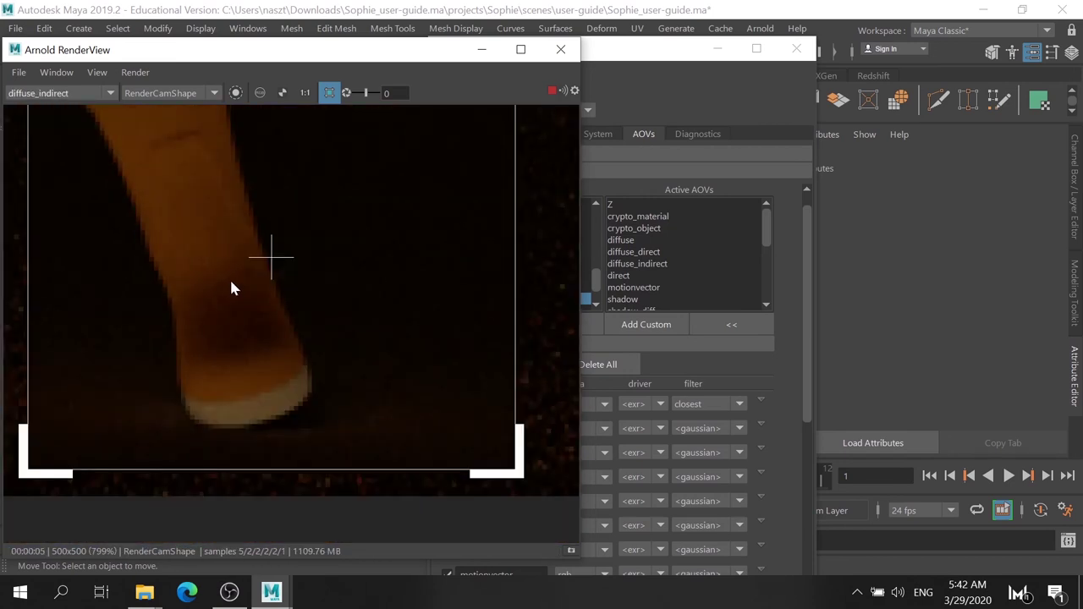
{"action": "scroll", "coordinate": [282, 344], "scroll_direction": "up", "scroll_amount": 3}
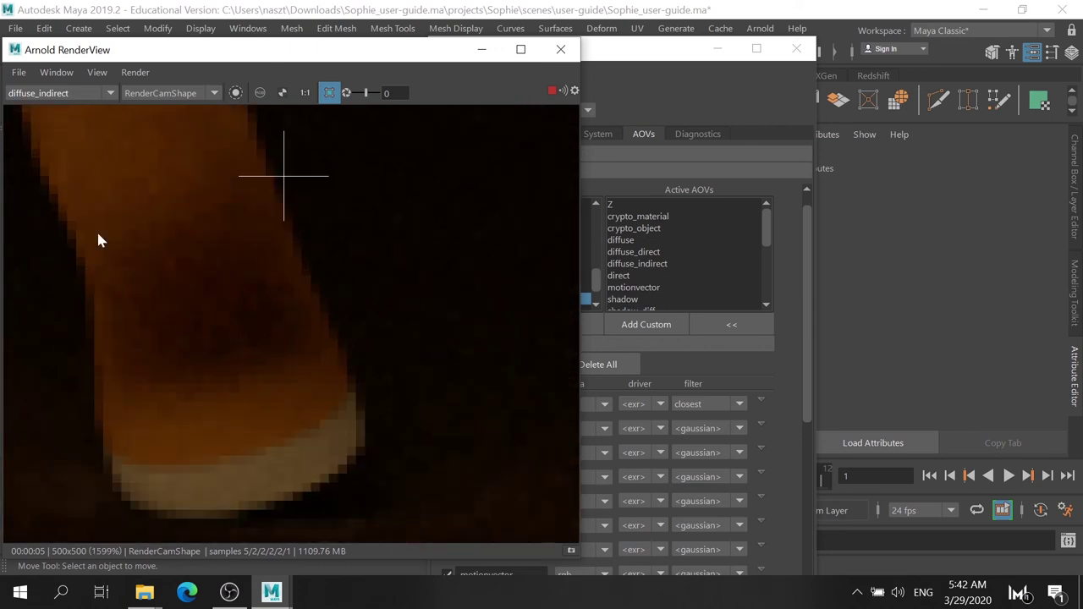
{"action": "left_click", "coordinate": [586, 54]}
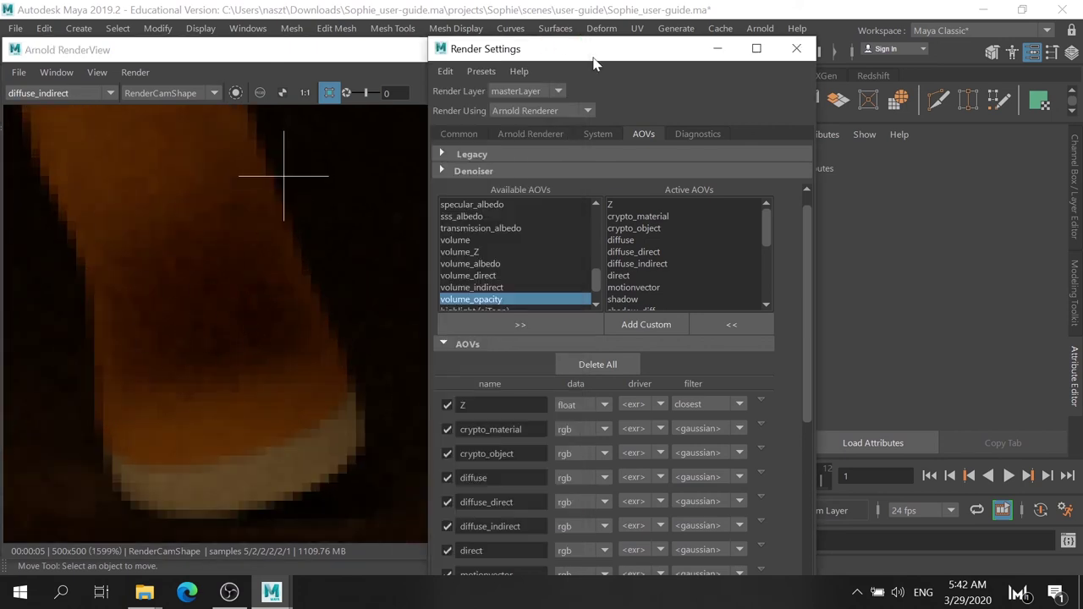
Review Arnold sampling (Camera AA 5; diffuse, specular, transmission, SSS 2) and reopen the AOV pass list.
{"action": "left_click", "coordinate": [512, 134]}
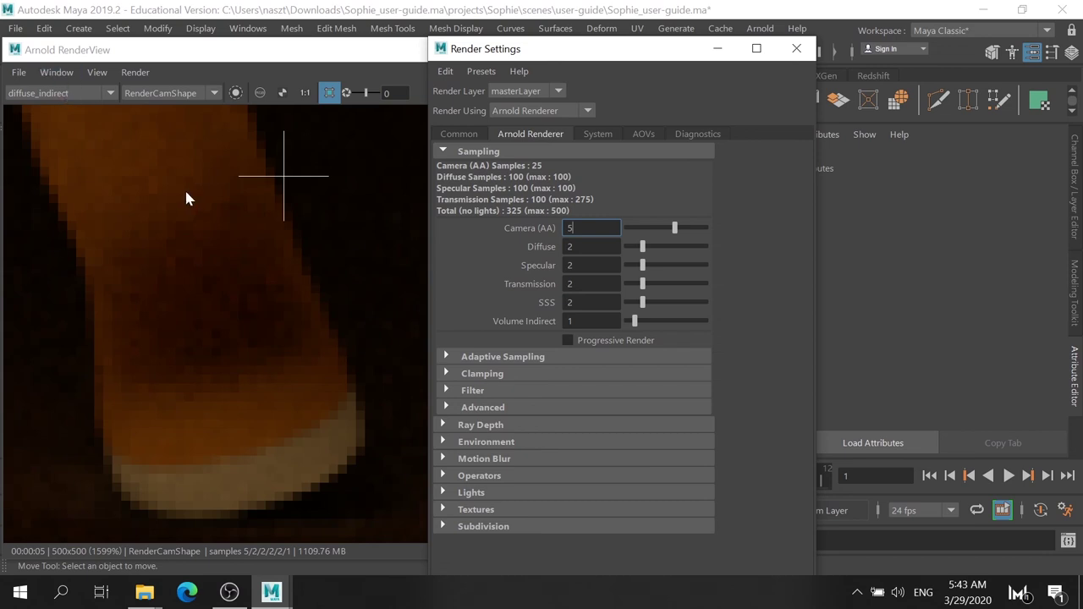
{"action": "scroll", "coordinate": [181, 189], "scroll_direction": "down", "scroll_amount": 5}
{"action": "left_click", "coordinate": [91, 99]}
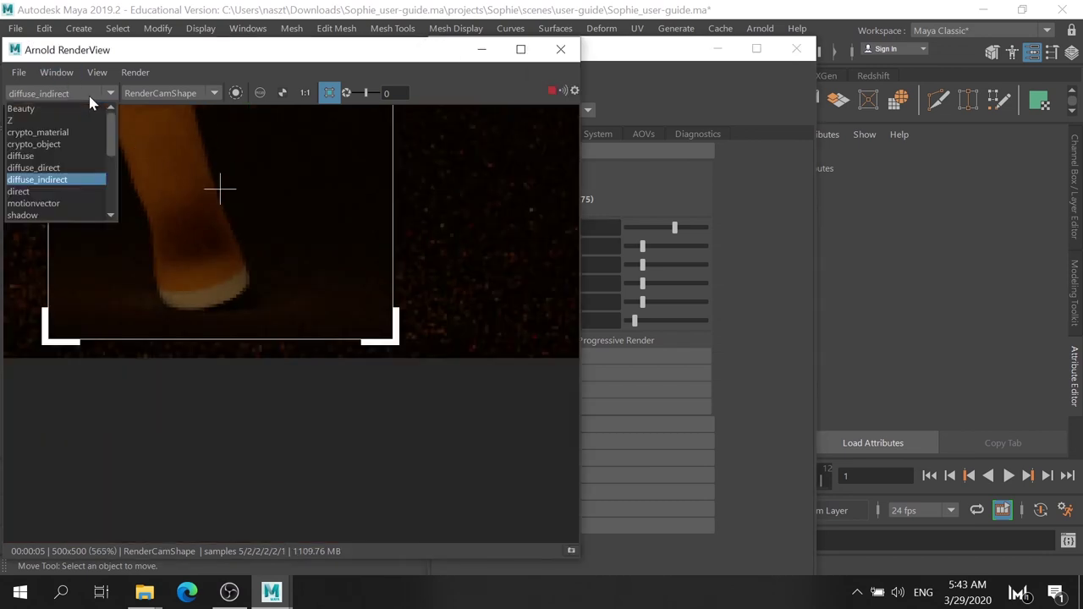
{"action": "left_click", "coordinate": [629, 78]}
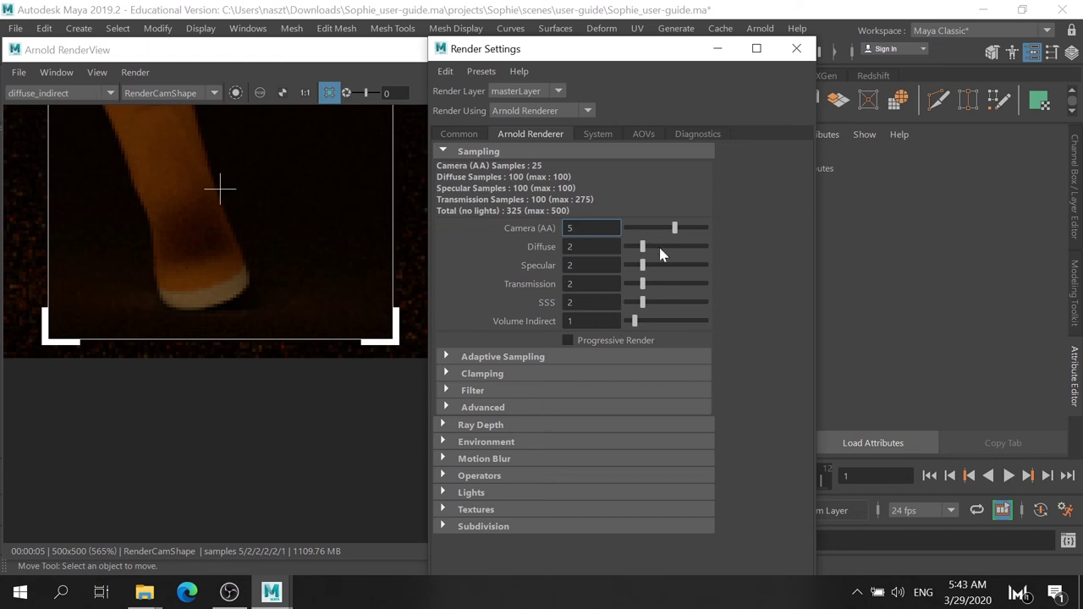
{"action": "left_click", "coordinate": [68, 95]}
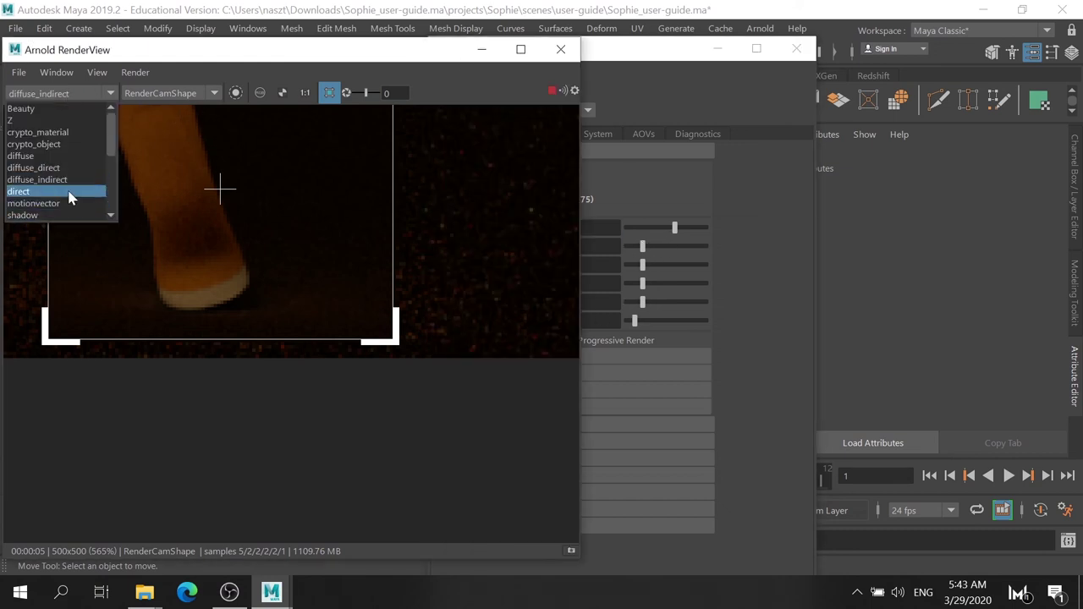
Display the specular_indirect pass, then switch RenderView to transmission_indirect.
{"action": "left_click", "coordinate": [607, 67]}
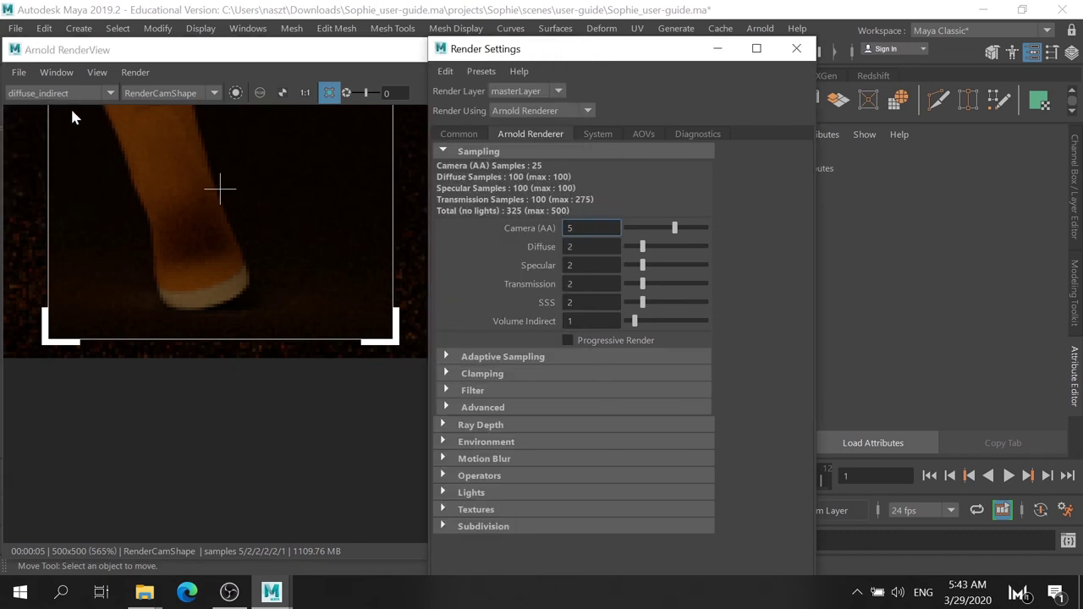
{"action": "left_click", "coordinate": [81, 93]}
{"action": "scroll", "coordinate": [66, 192], "scroll_direction": "down", "scroll_amount": 3}
{"action": "scroll", "coordinate": [65, 180], "scroll_direction": "down", "scroll_amount": 1}
{"action": "left_click", "coordinate": [71, 185]}
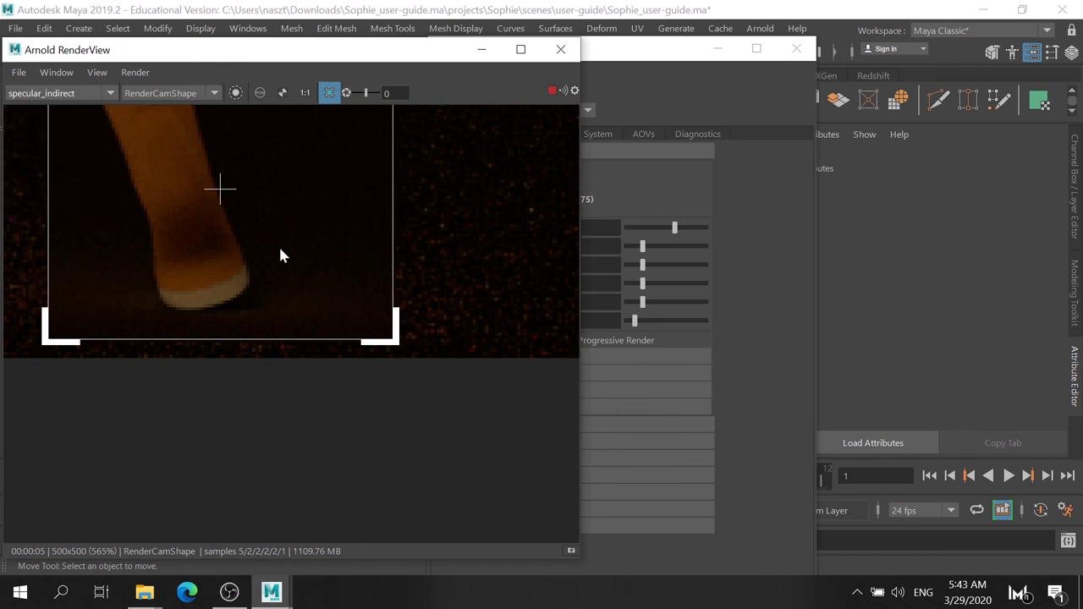
{"action": "scroll", "coordinate": [212, 288], "scroll_direction": "up", "scroll_amount": 2}
{"action": "scroll", "coordinate": [206, 279], "scroll_direction": "up", "scroll_amount": 2}
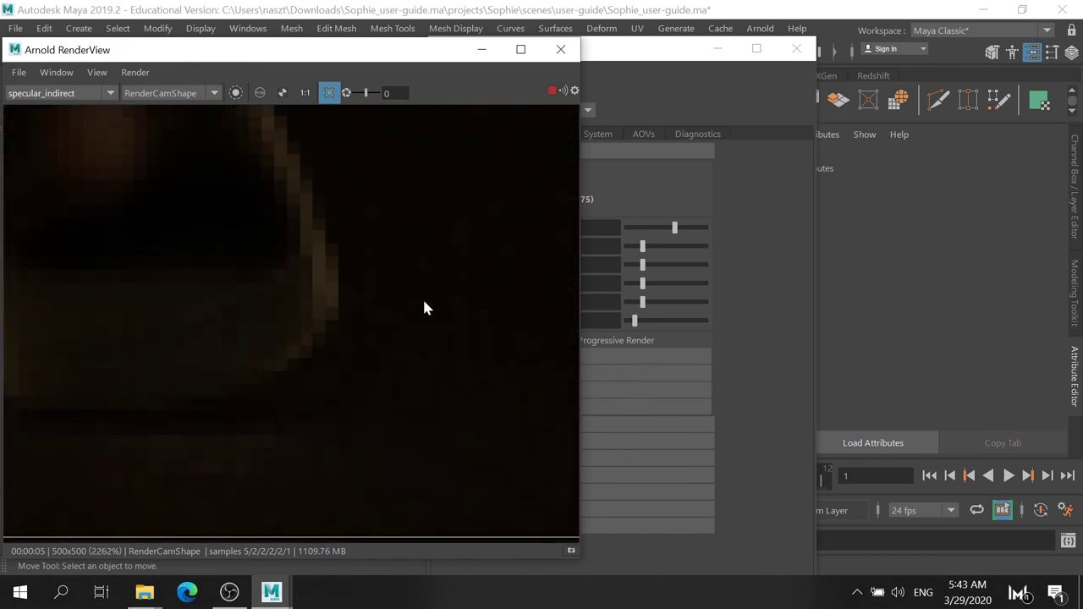
{"action": "left_click", "coordinate": [771, 244]}
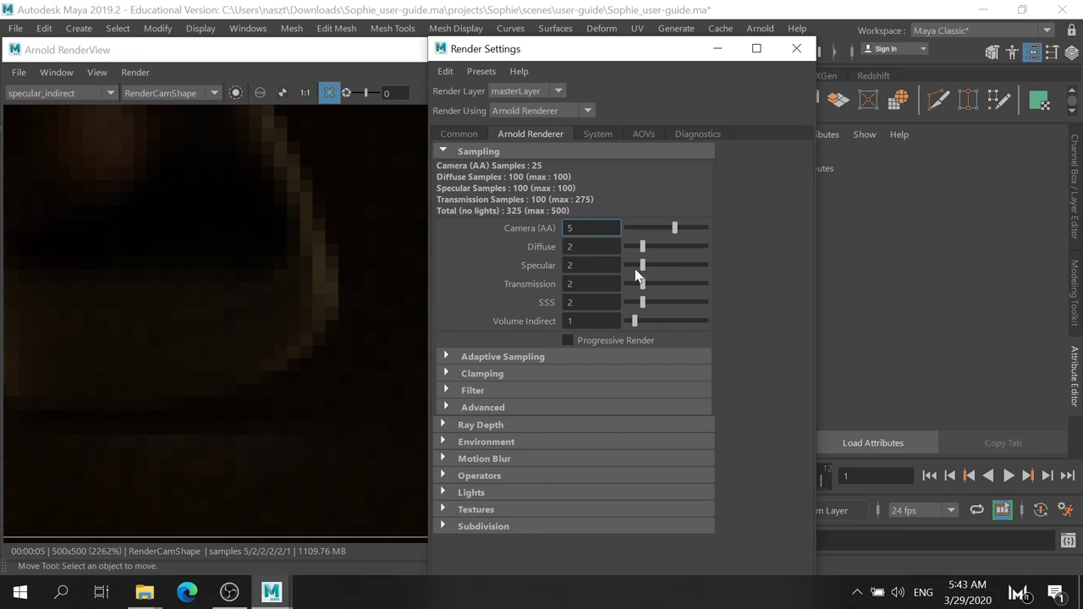
{"action": "left_click", "coordinate": [75, 95]}
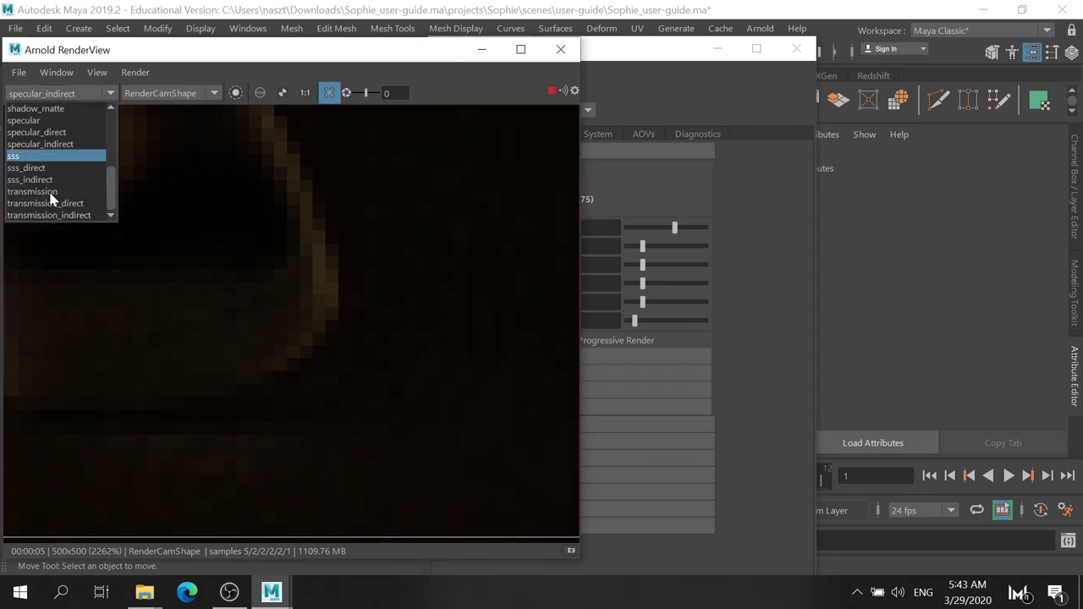
{"action": "left_click", "coordinate": [57, 215]}
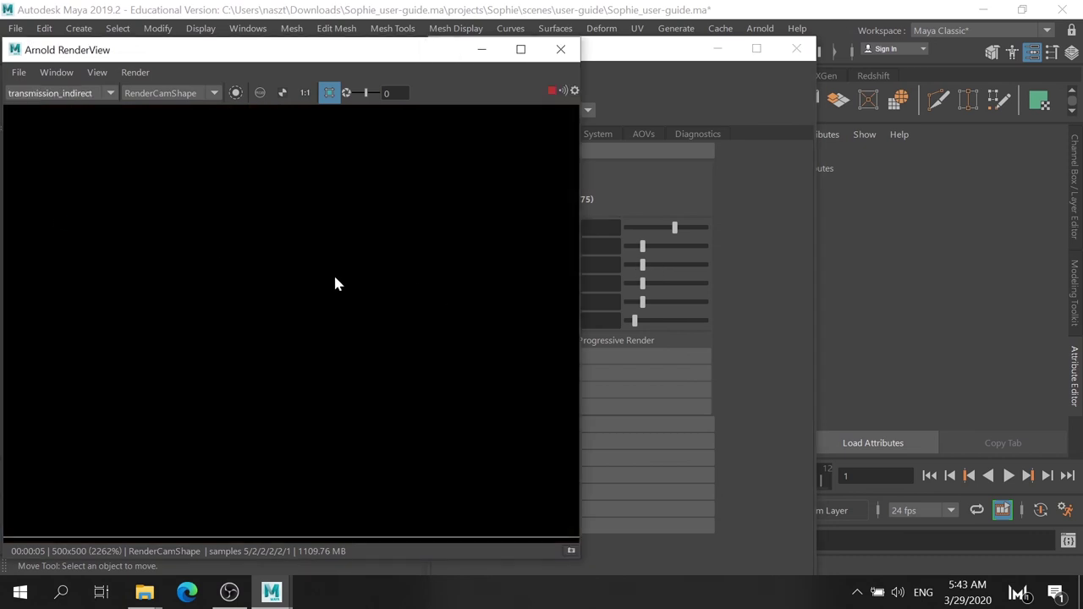
Find the glass sphere and draw a render region around it.
{"action": "scroll", "coordinate": [335, 284], "scroll_direction": "down", "scroll_amount": 5}
{"action": "mouse_move", "coordinate": [208, 196]}
{"action": "middle_mouse_down"}
{"action": "mouse_move", "coordinate": [350, 401]}
{"action": "mouse_move", "coordinate": [453, 484]}
{"action": "middle_mouse_up"}
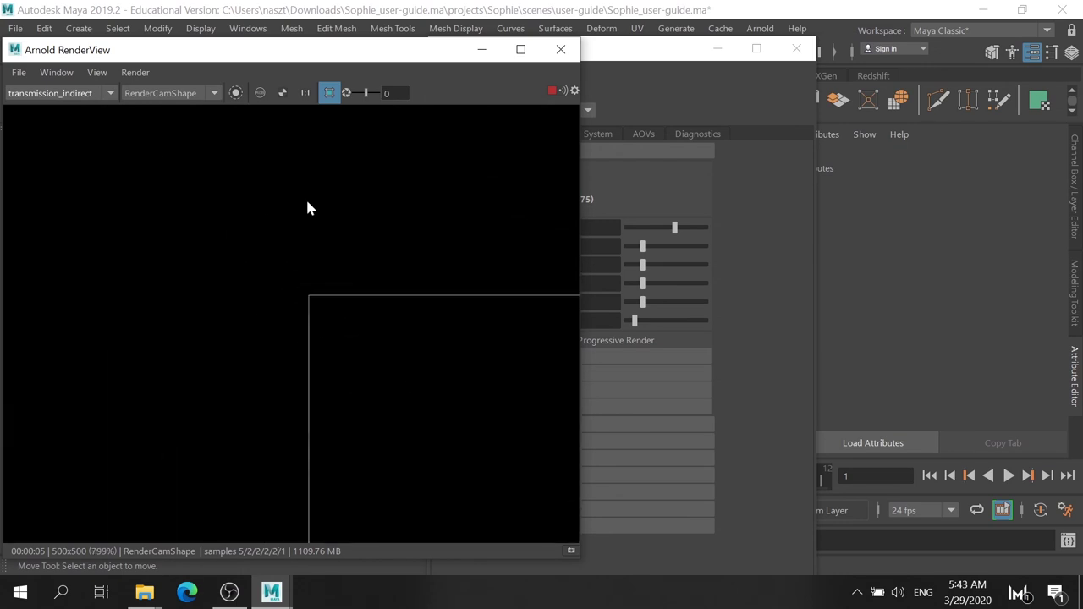
{"action": "scroll", "coordinate": [306, 203], "scroll_direction": "down", "scroll_amount": 10}
{"action": "scroll", "coordinate": [283, 169], "scroll_direction": "up", "scroll_amount": 3}
{"action": "scroll", "coordinate": [291, 220], "scroll_direction": "up", "scroll_amount": 8}
{"action": "scroll", "coordinate": [306, 258], "scroll_direction": "down", "scroll_amount": 2}
{"action": "left_click_drag", "start_coordinate": [193, 212], "coordinate": [404, 364]}
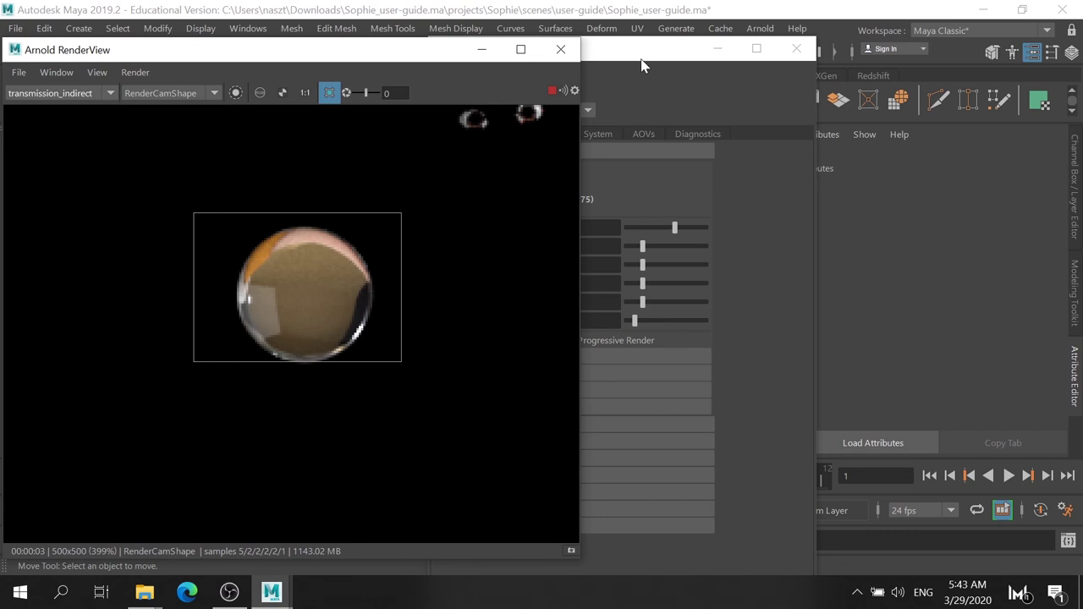
{"action": "scroll", "coordinate": [325, 268], "scroll_direction": "up", "scroll_amount": 5}
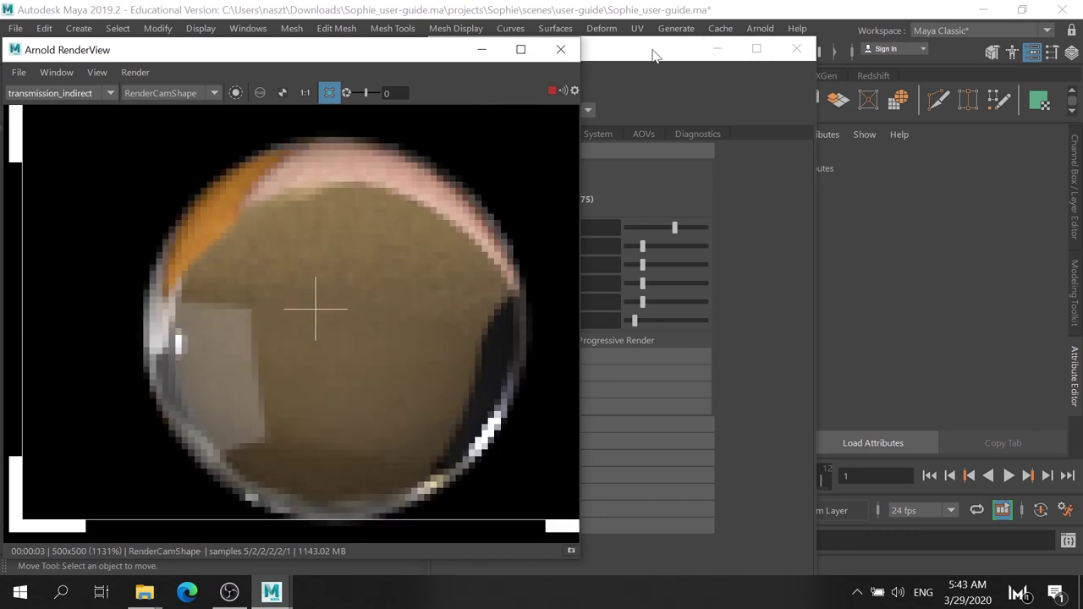
Try Transmission samples at 5, then set them back to 2.
{"action": "left_click", "coordinate": [658, 52]}
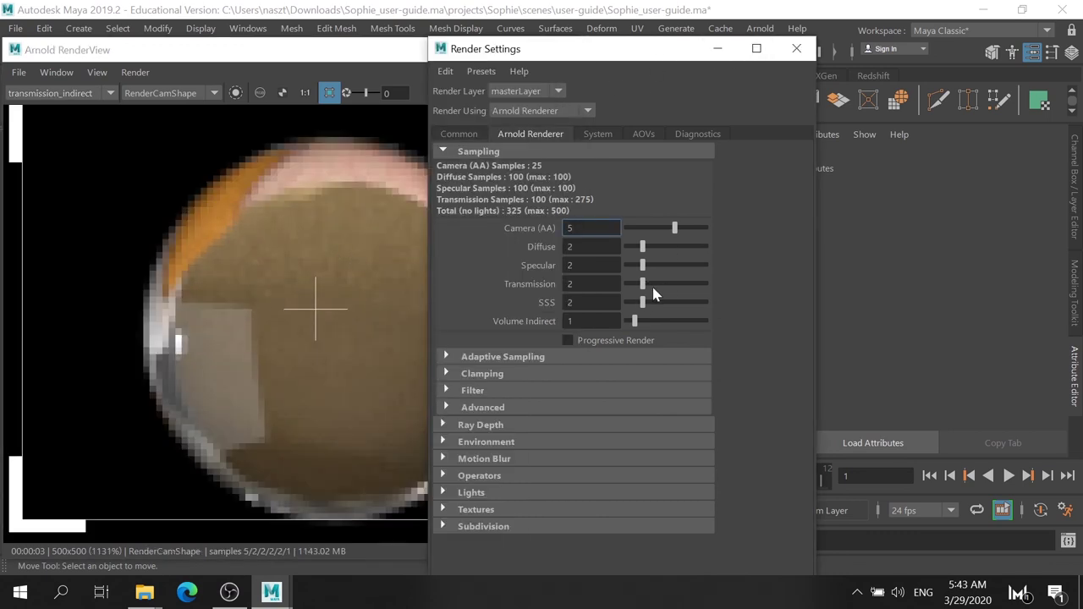
{"action": "left_click", "coordinate": [666, 284]}
{"action": "left_click_drag", "start_coordinate": [666, 284], "coordinate": [642, 283]}
{"action": "scroll", "coordinate": [254, 254], "scroll_direction": "down", "scroll_amount": 5}
{"action": "scroll", "coordinate": [259, 266], "scroll_direction": "down", "scroll_amount": 4}
{"action": "scroll", "coordinate": [269, 289], "scroll_direction": "up", "scroll_amount": 2}
Enlarge the render region around the sphere and open the AOV pass list.
{"action": "left_click", "coordinate": [283, 295]}
{"action": "left_click_drag", "start_coordinate": [281, 282], "coordinate": [415, 440]}
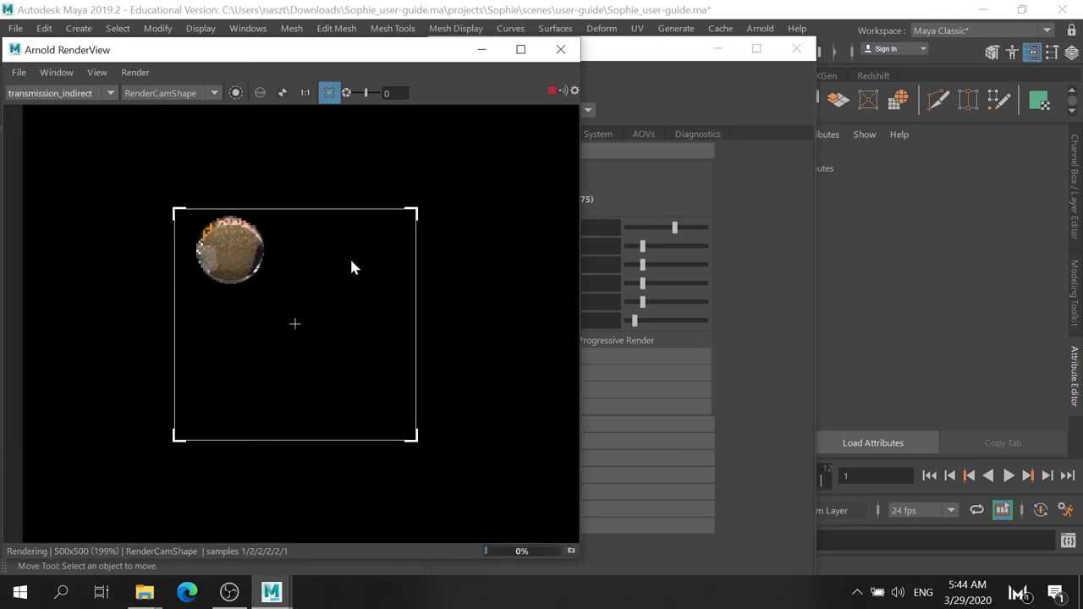
{"action": "left_click", "coordinate": [85, 93]}
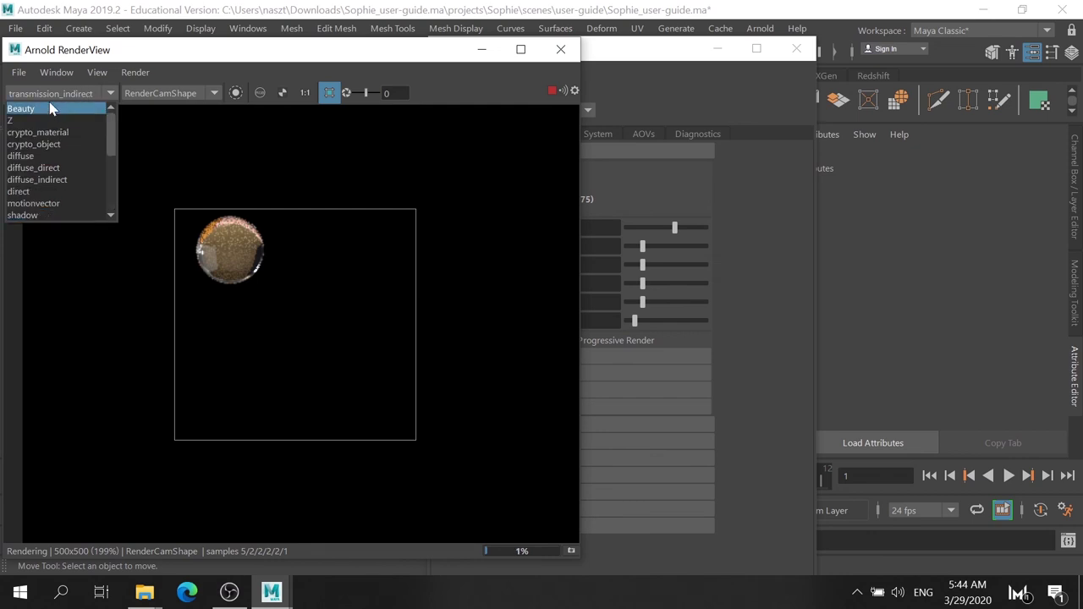
Show the Beauty pass and move the render region over the character's upper body.
{"action": "left_click", "coordinate": [48, 108]}
{"action": "left_click", "coordinate": [354, 372]}
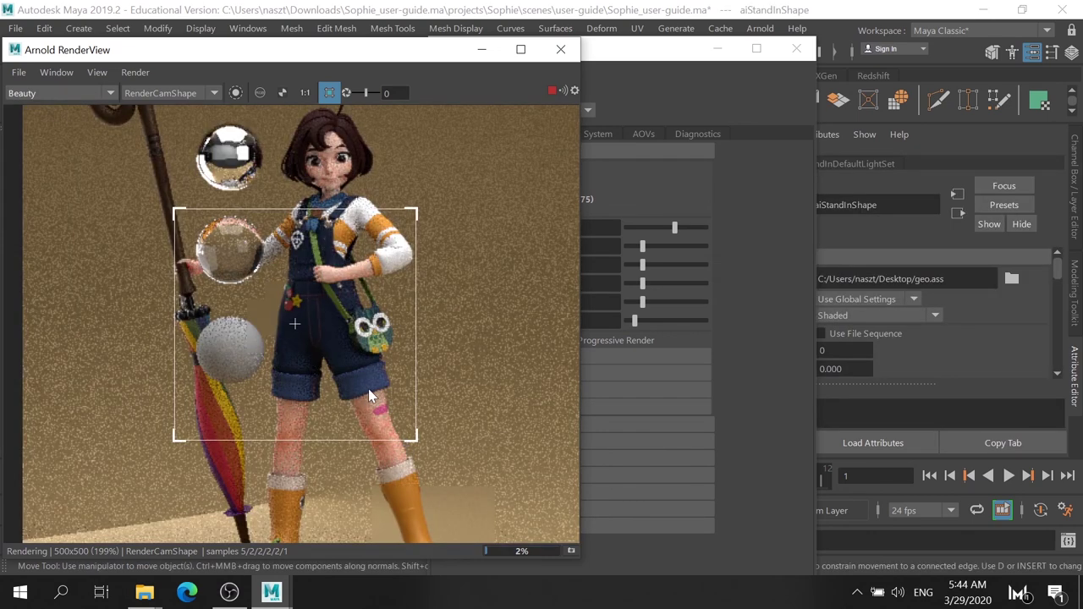
{"action": "left_click_drag", "start_coordinate": [295, 332], "coordinate": [416, 482]}
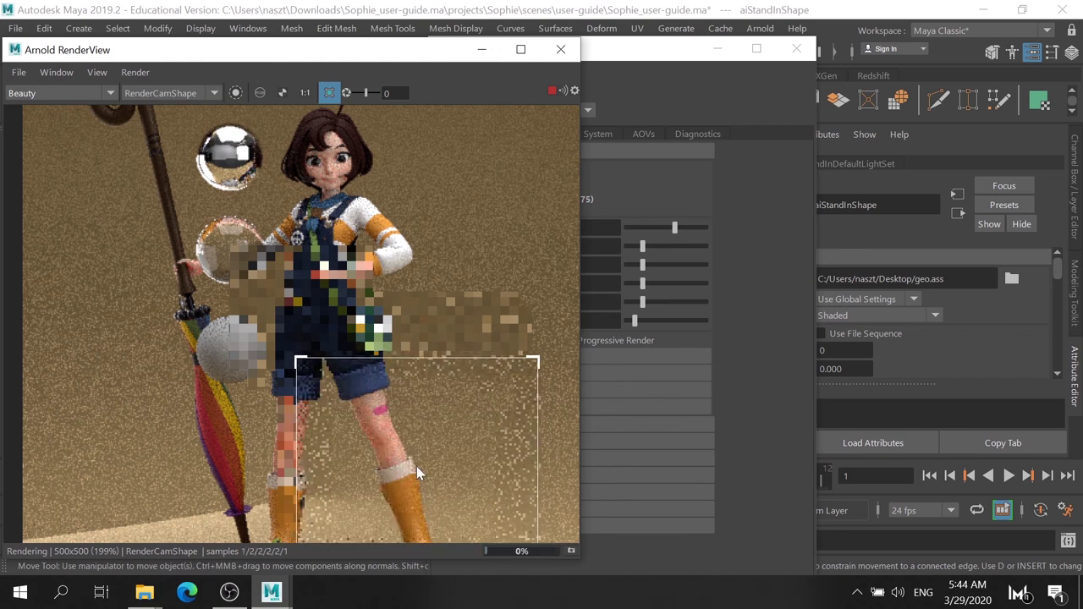
{"action": "mouse_move", "coordinate": [418, 475]}
{"action": "left_mouse_down"}
{"action": "mouse_move", "coordinate": [287, 265]}
{"action": "mouse_move", "coordinate": [296, 249]}
{"action": "left_mouse_up"}
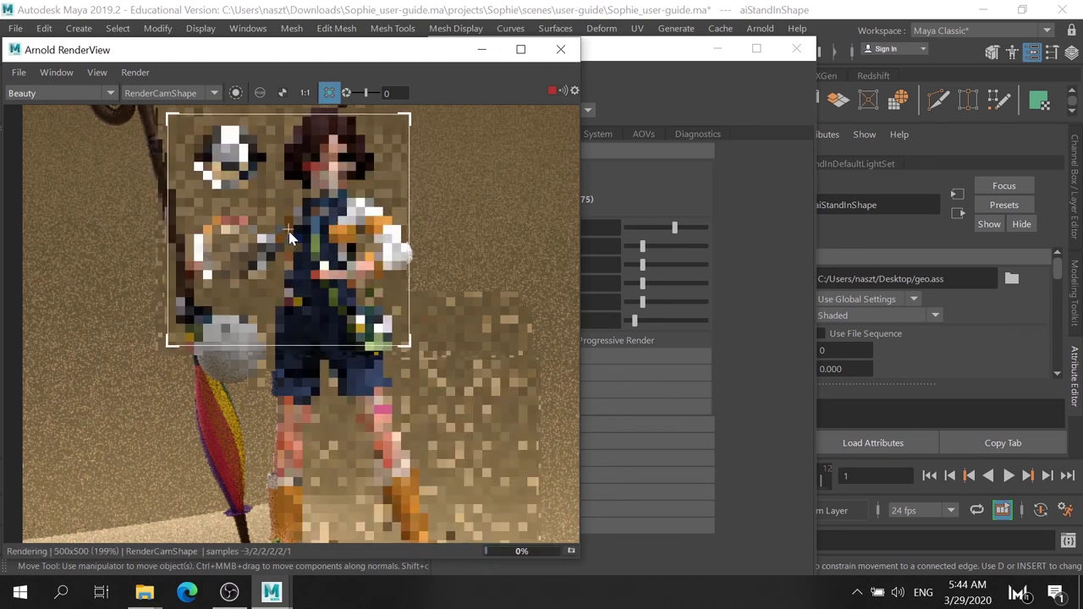
{"action": "scroll", "coordinate": [304, 179], "scroll_direction": "up", "scroll_amount": 2}
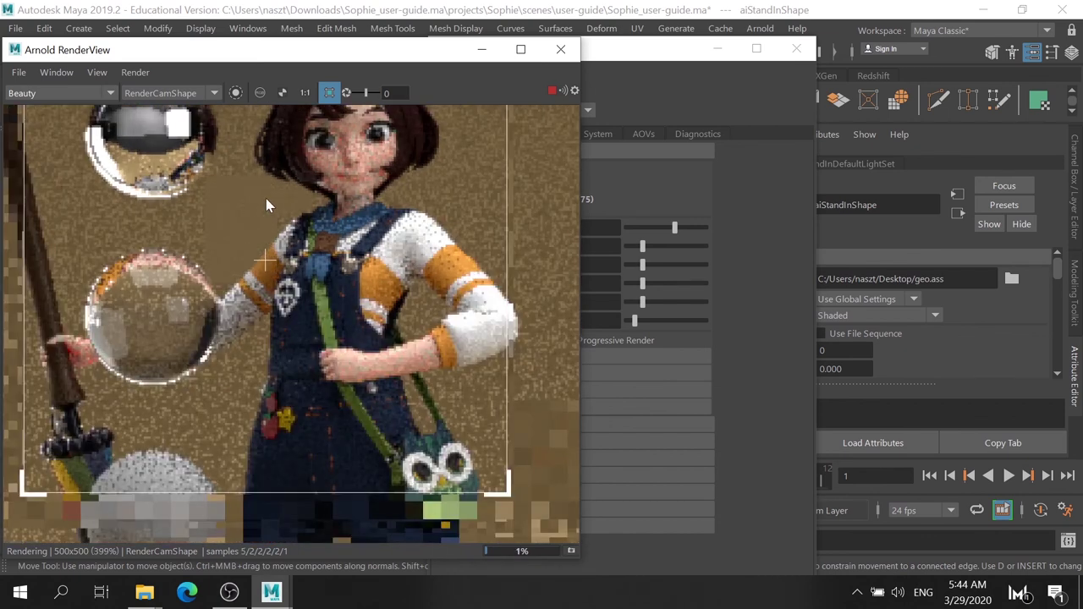
{"action": "middle_click_drag", "start_coordinate": [266, 198], "coordinate": [271, 260]}
Switch the RenderView back to the transmission_indirect pass.
{"action": "left_click", "coordinate": [36, 96]}
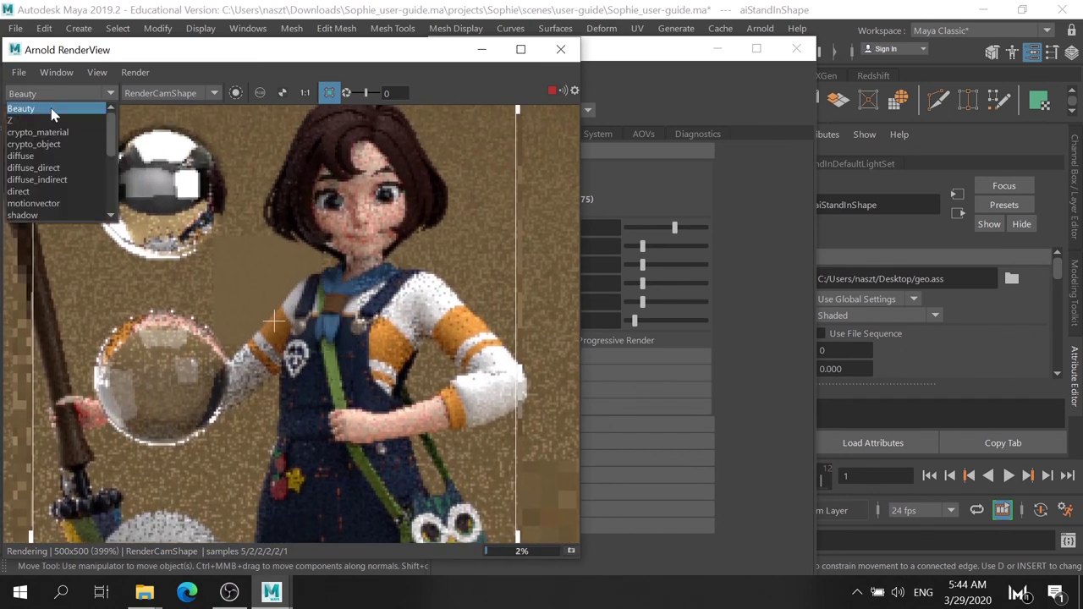
{"action": "scroll", "coordinate": [75, 194], "scroll_direction": "down", "scroll_amount": 5}
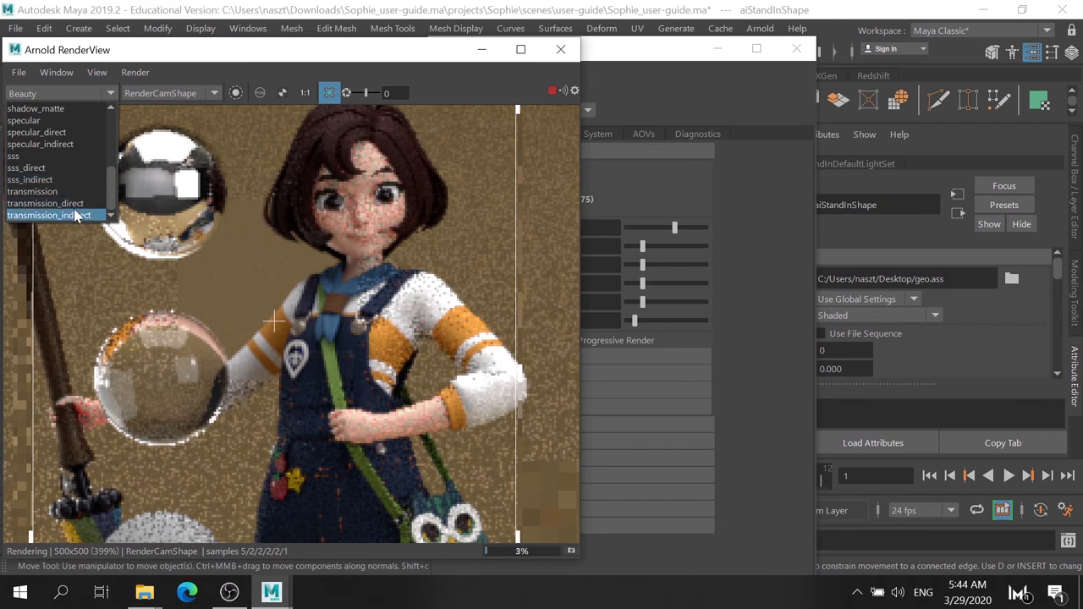
{"action": "left_click", "coordinate": [75, 215]}
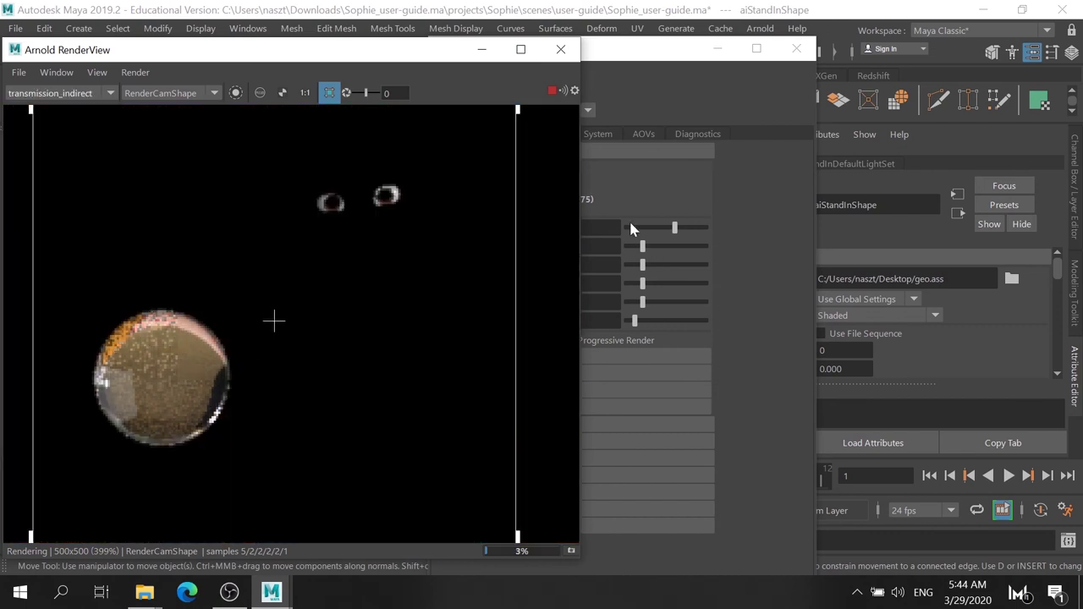
Confirm Camera (AA) samples at 5 and display the sss_indirect pass.
{"action": "left_click", "coordinate": [732, 212]}
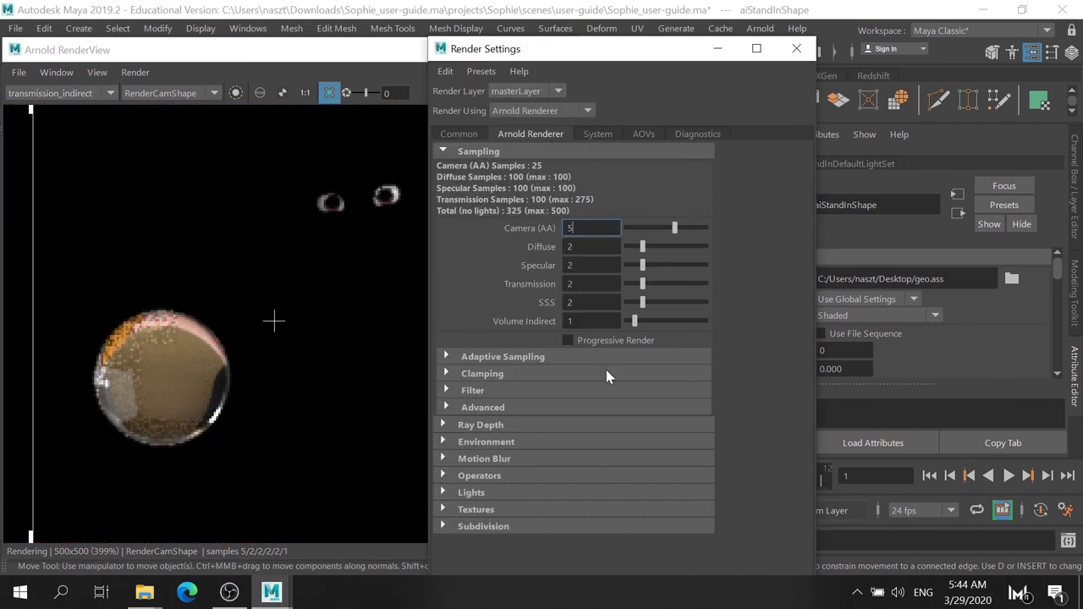
{"action": "key", "text": "Return"}
{"action": "left_click", "coordinate": [85, 93]}
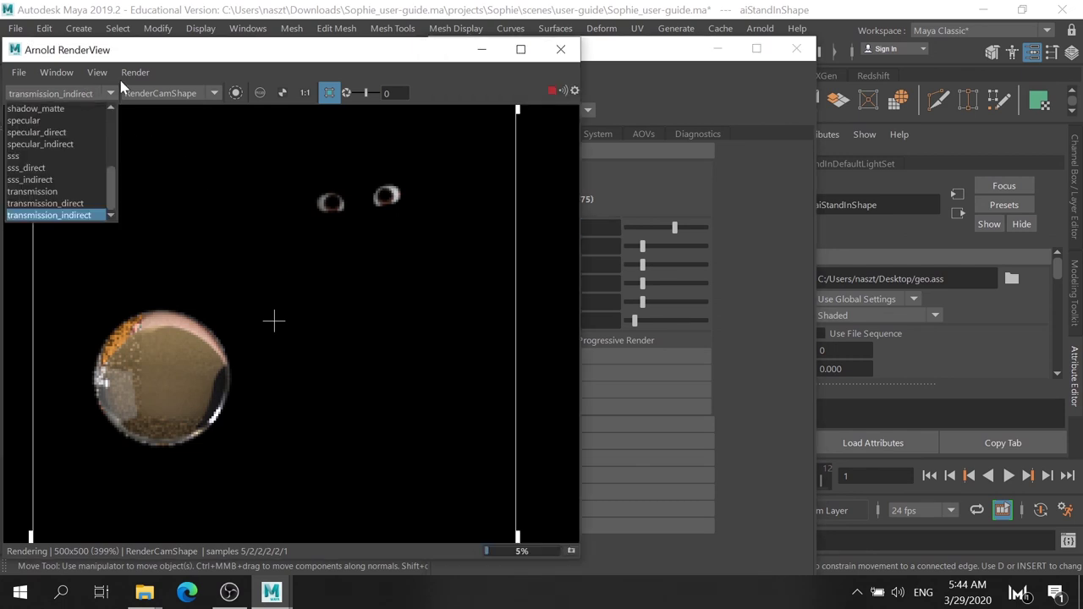
{"action": "left_click", "coordinate": [47, 179]}
{"action": "scroll", "coordinate": [367, 253], "scroll_direction": "up", "scroll_amount": 1}
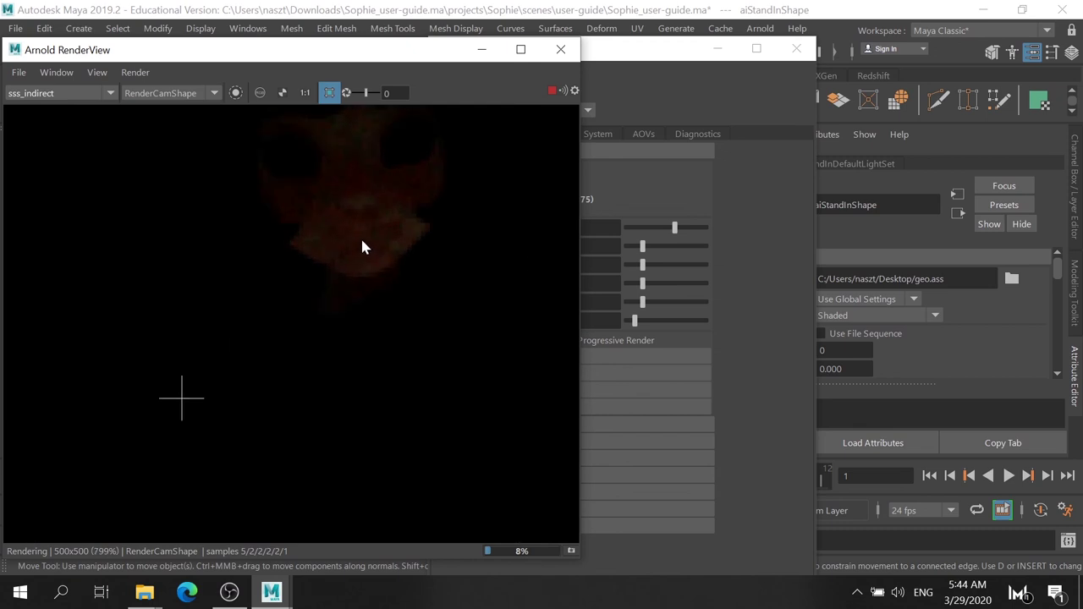
{"action": "scroll", "coordinate": [359, 271], "scroll_direction": "down", "scroll_amount": 3}
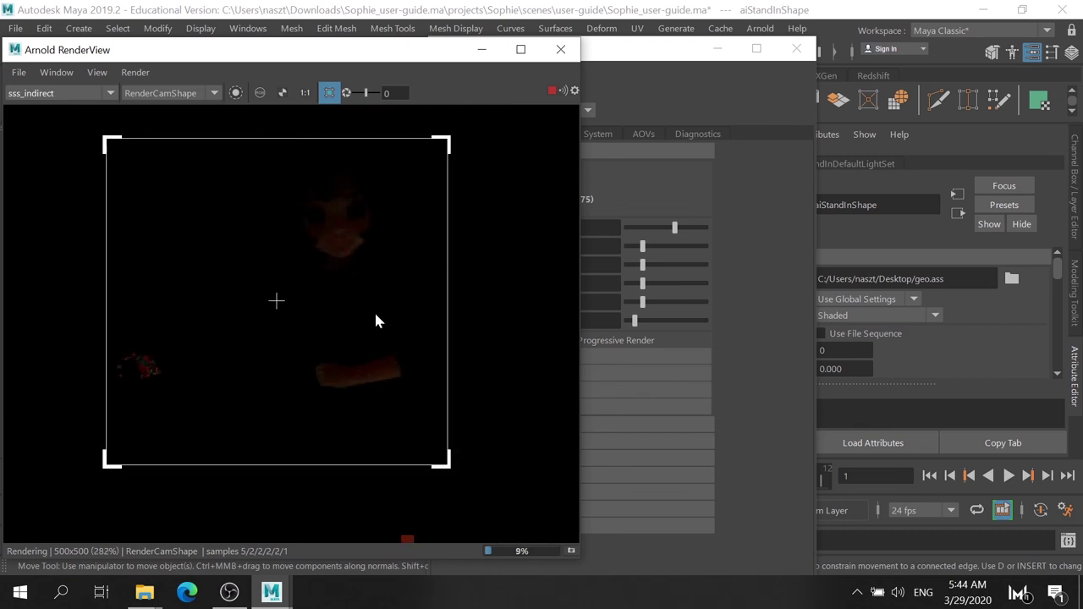
{"action": "scroll", "coordinate": [339, 254], "scroll_direction": "up", "scroll_amount": 3}
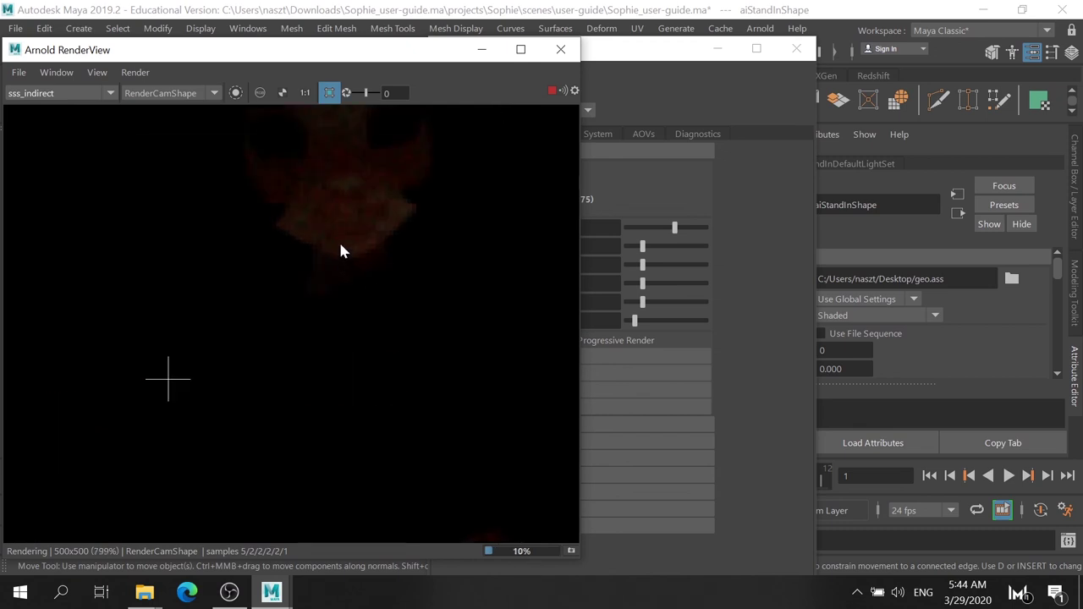
Compare the sss and sss_indirect passes, ending with Render Settings in front.
{"action": "left_click", "coordinate": [746, 292]}
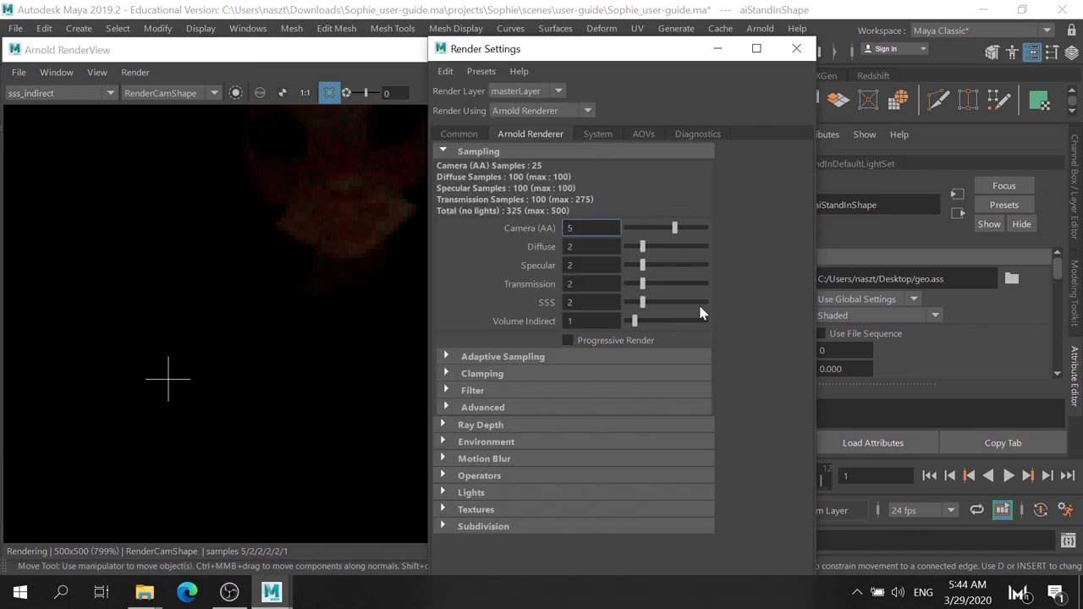
{"action": "left_click", "coordinate": [84, 94]}
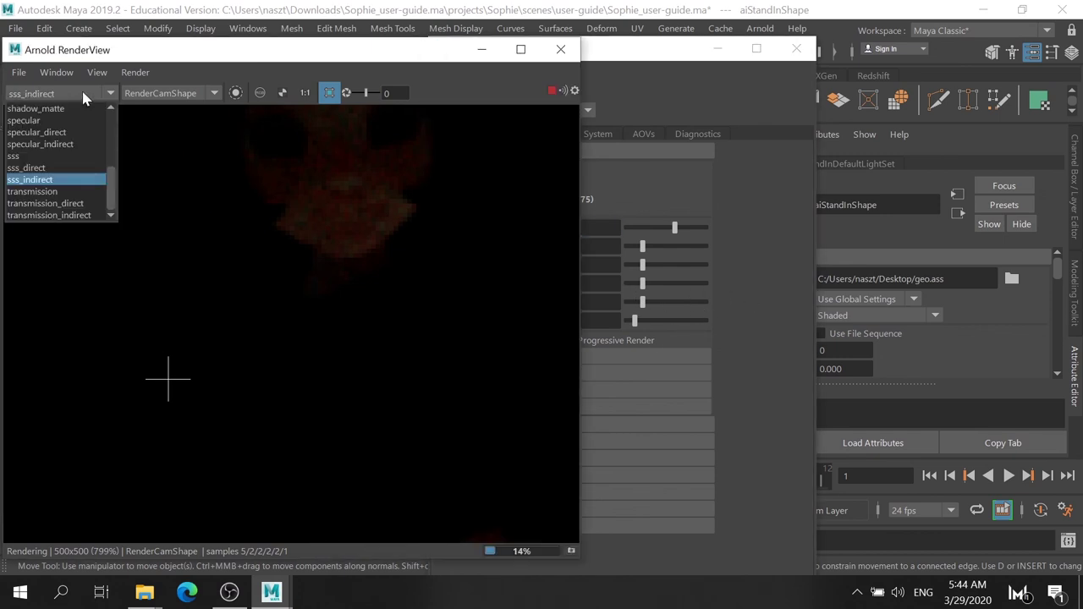
{"action": "left_click", "coordinate": [25, 156]}
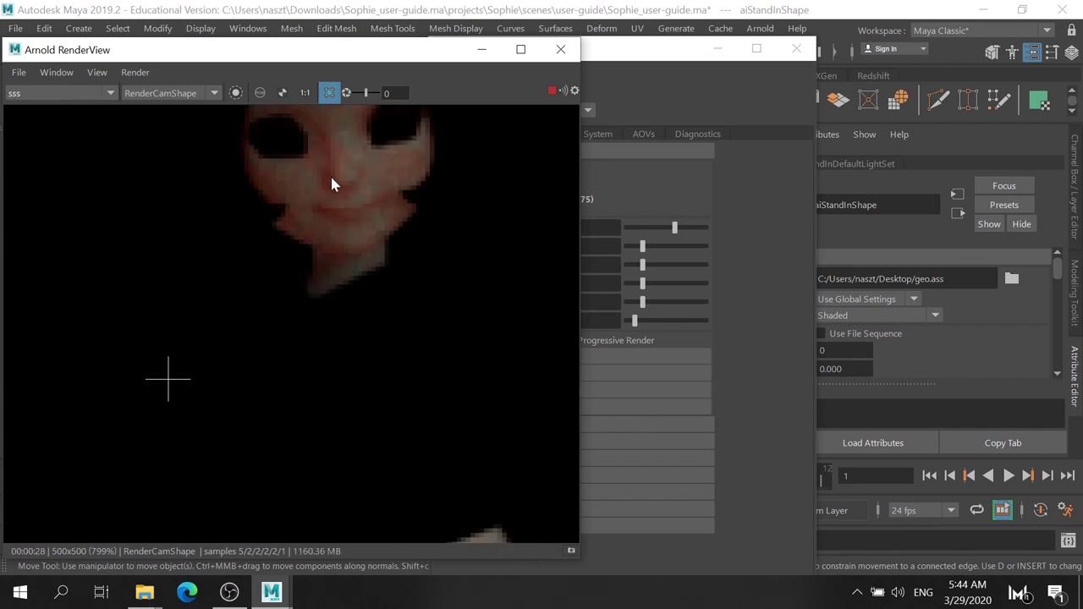
{"action": "scroll", "coordinate": [332, 180], "scroll_direction": "down", "scroll_amount": 2}
{"action": "scroll", "coordinate": [322, 177], "scroll_direction": "up", "scroll_amount": 3}
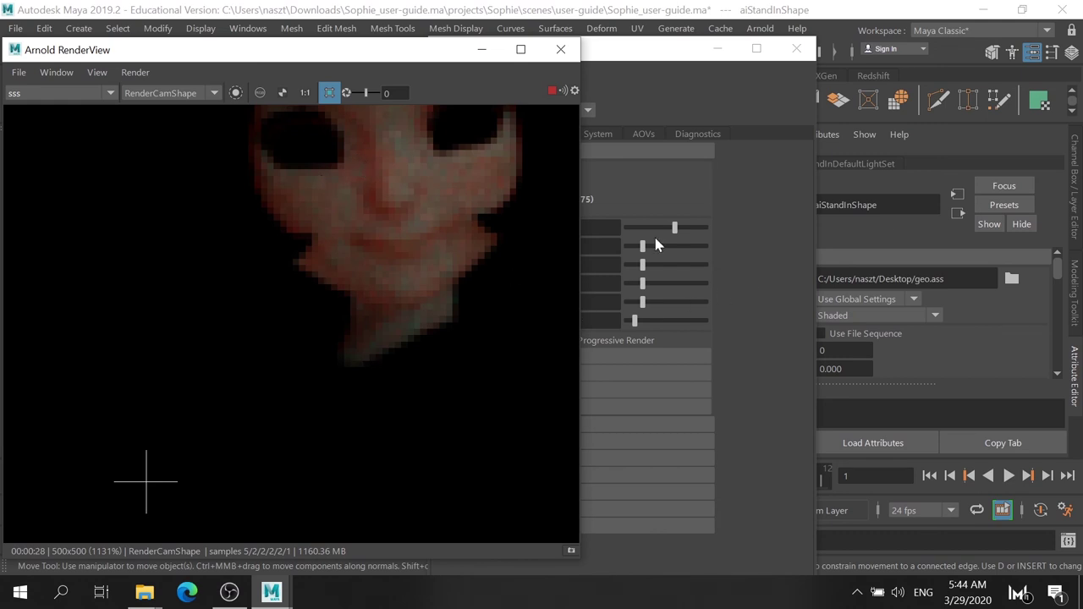
{"action": "left_click", "coordinate": [65, 95]}
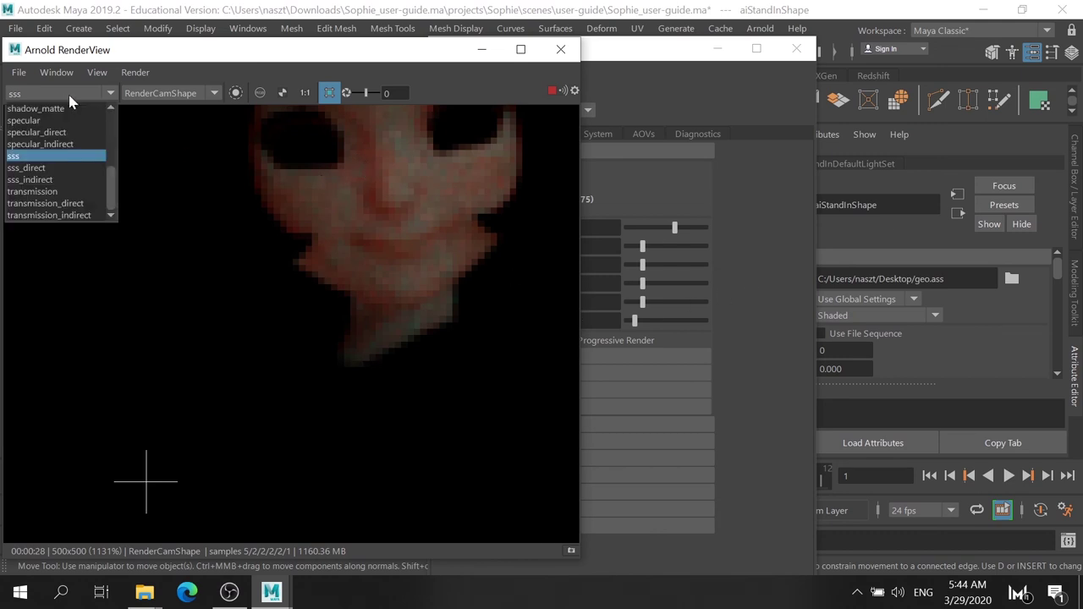
{"action": "left_click", "coordinate": [63, 178]}
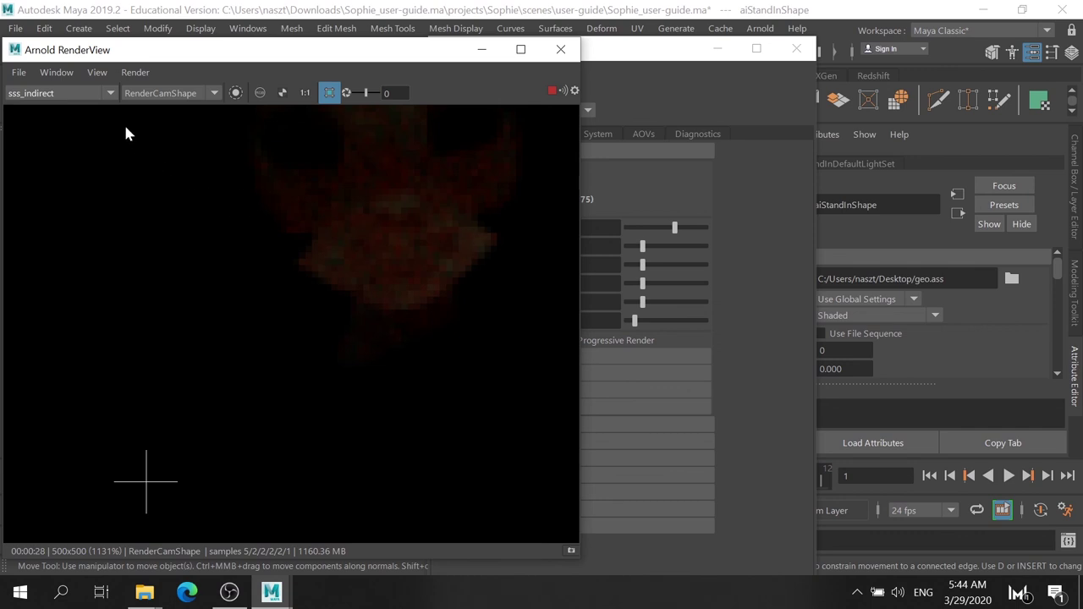
{"action": "left_click", "coordinate": [85, 96]}
{"action": "scroll", "coordinate": [73, 143], "scroll_direction": "up", "scroll_amount": 2}
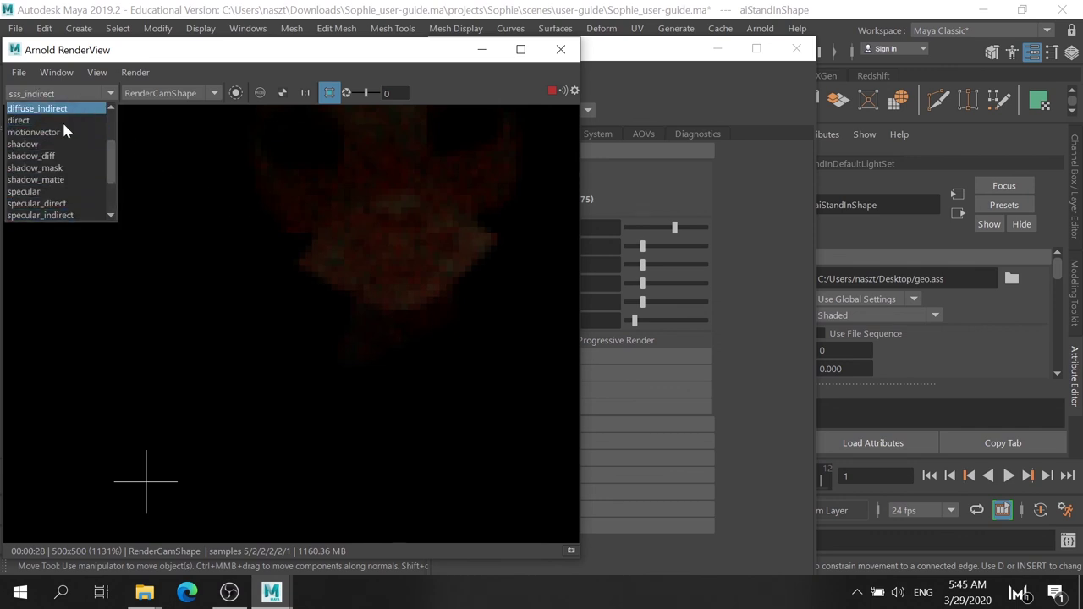
{"action": "left_click", "coordinate": [730, 227]}
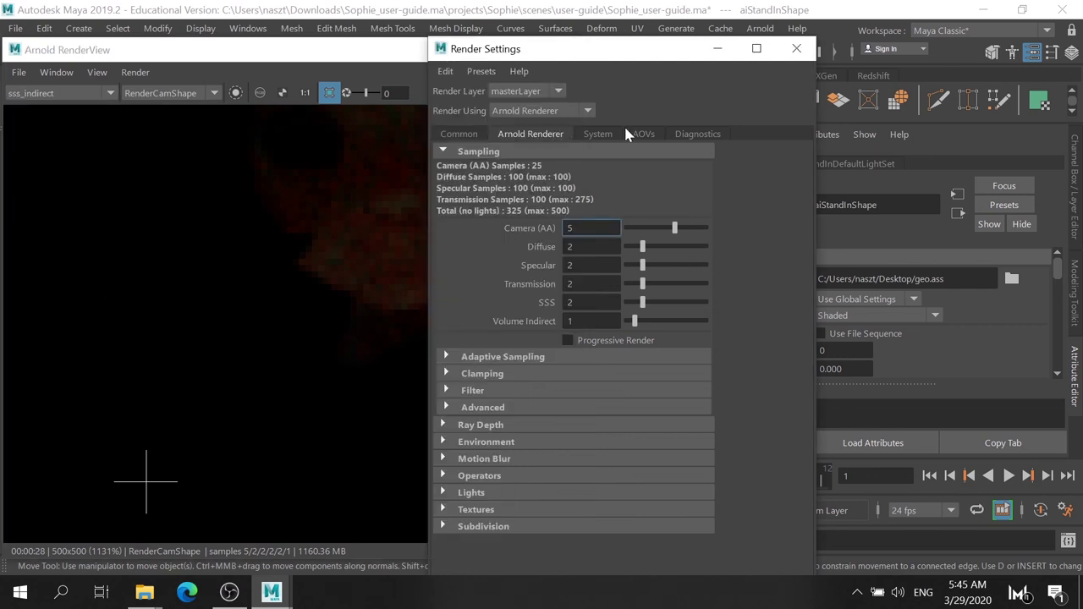
Remove diffuse_direct, diffuse_indirect, direct and motionvector from the active AOVs.
{"action": "left_click", "coordinate": [643, 134]}
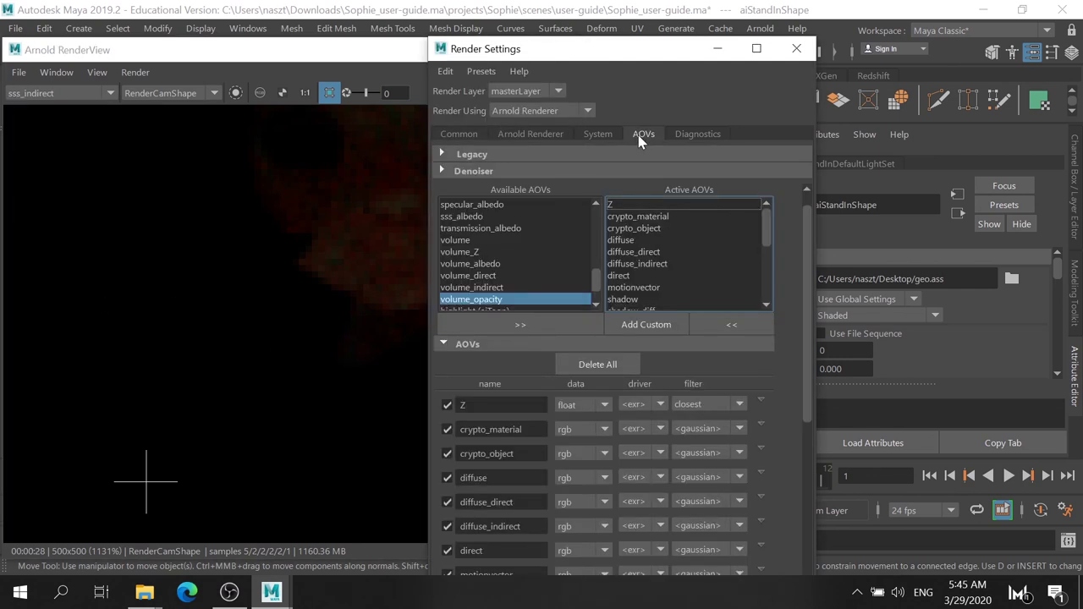
{"action": "left_click", "coordinate": [651, 253]}
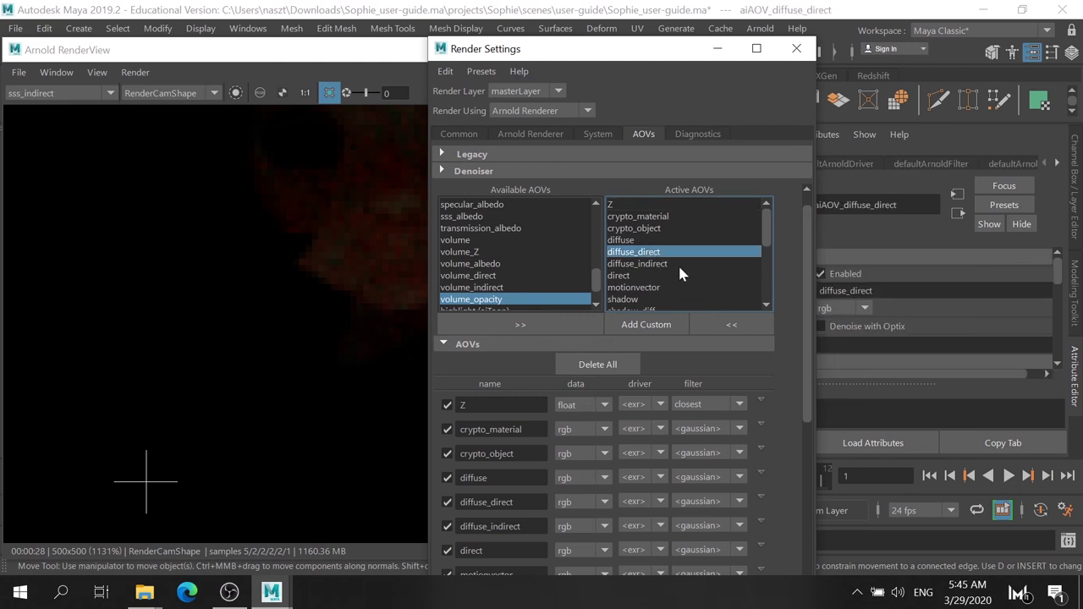
{"action": "left_click", "coordinate": [732, 324]}
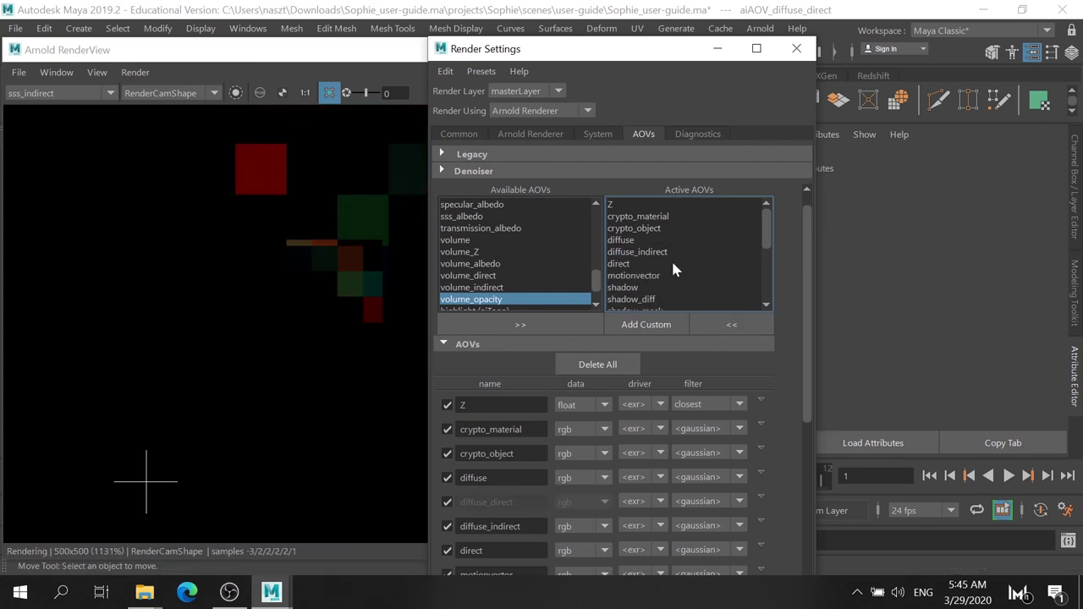
{"action": "left_click", "coordinate": [672, 253]}
{"action": "key", "text": "Delete"}
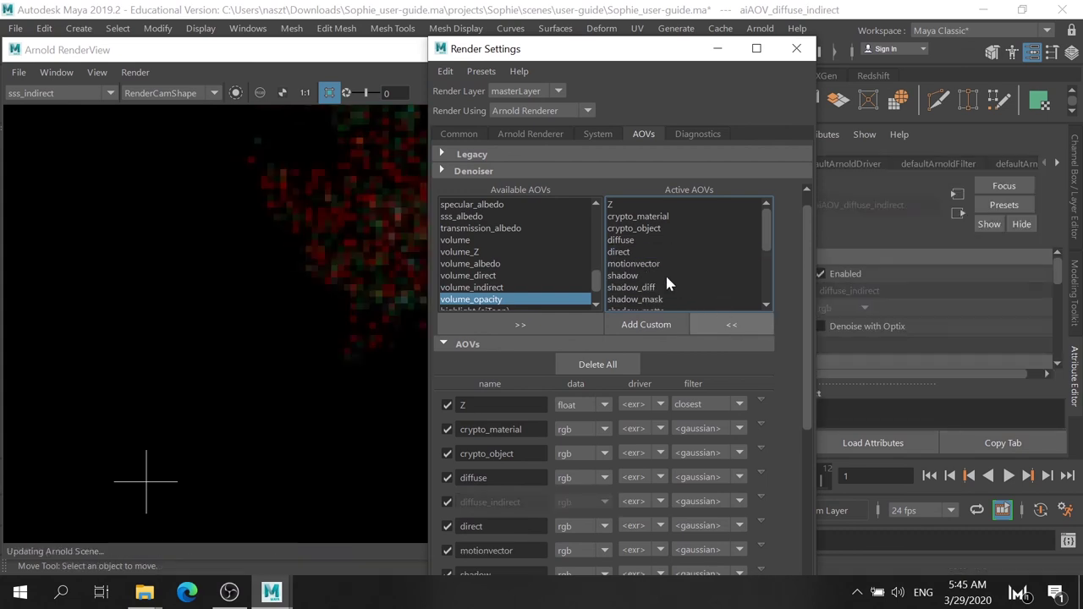
{"action": "left_click", "coordinate": [650, 253]}
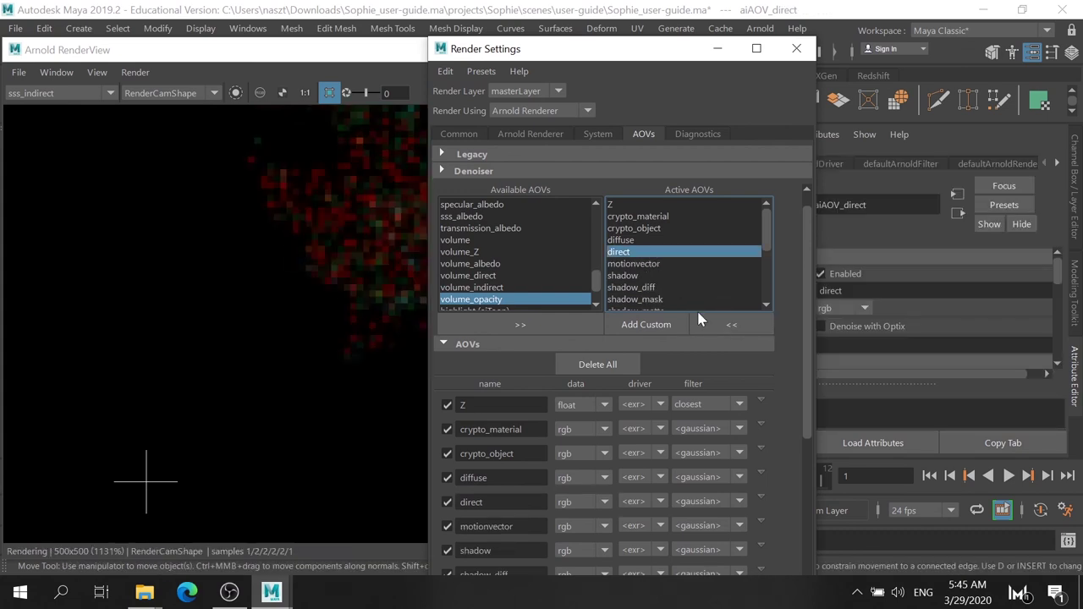
{"action": "key", "text": "Delete"}
{"action": "left_click", "coordinate": [650, 251]}
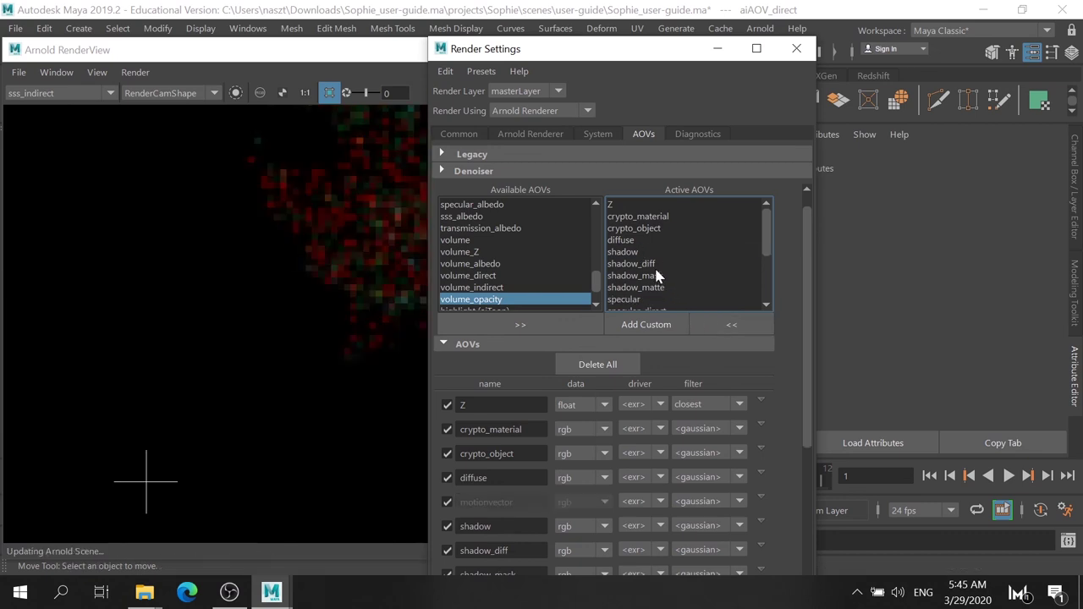
{"action": "key", "text": "Delete"}
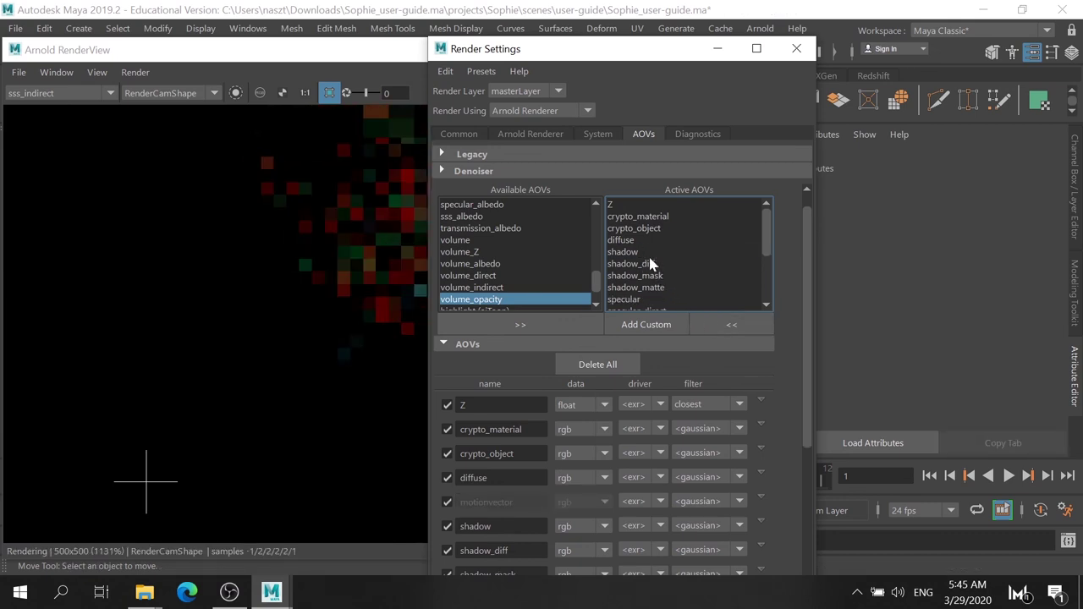
Remove the four shadow AOVs, specular_direct/indirect and sss_direct/indirect.
{"action": "left_click", "coordinate": [643, 264]}
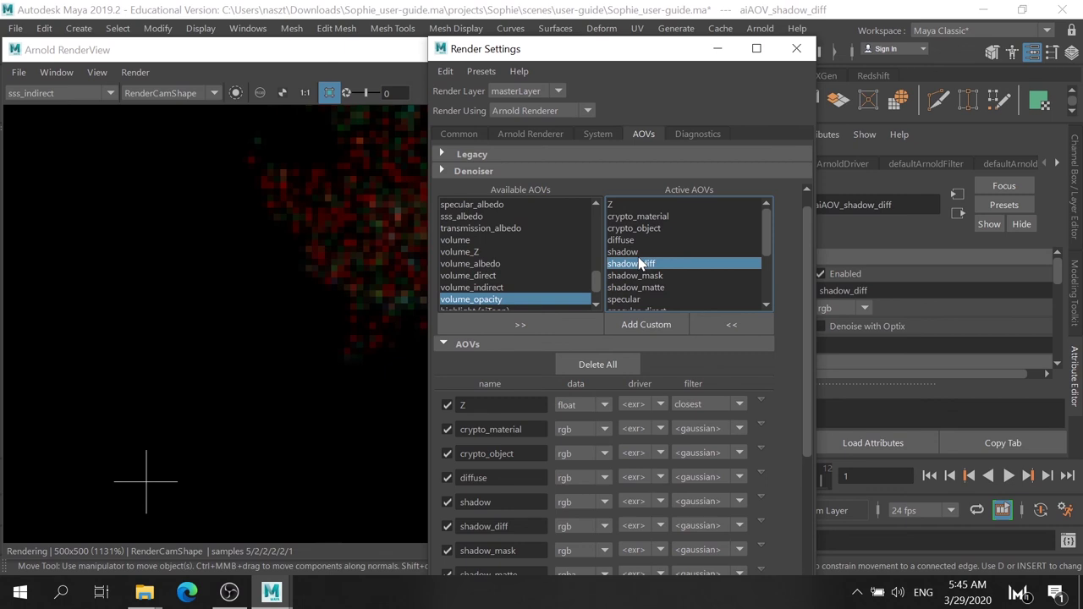
{"action": "left_click_drag", "start_coordinate": [641, 252], "coordinate": [652, 289]}
{"action": "key", "text": "Delete"}
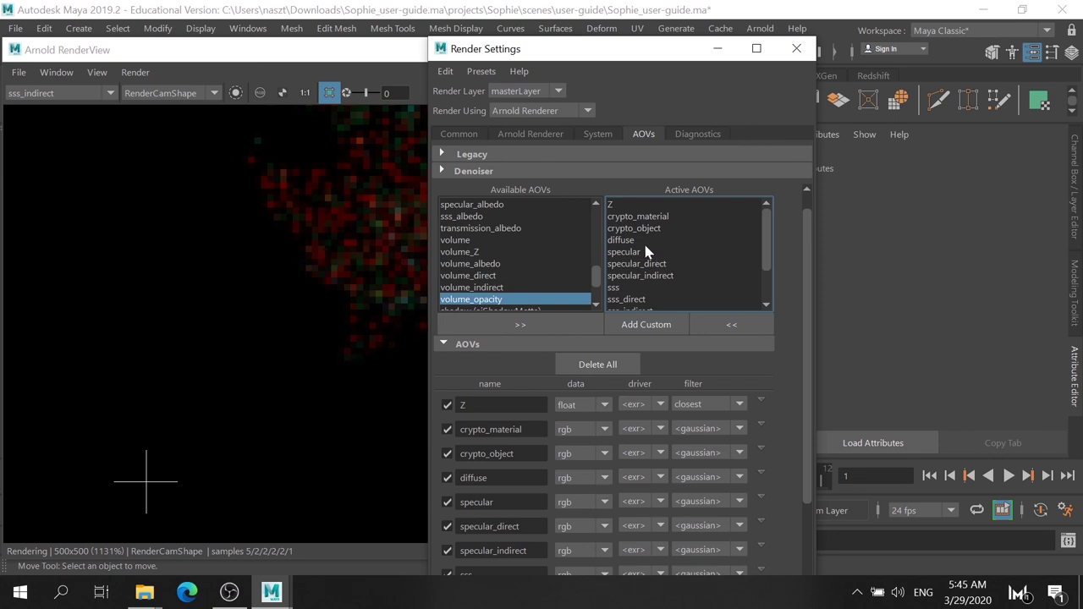
{"action": "left_click", "coordinate": [648, 264]}
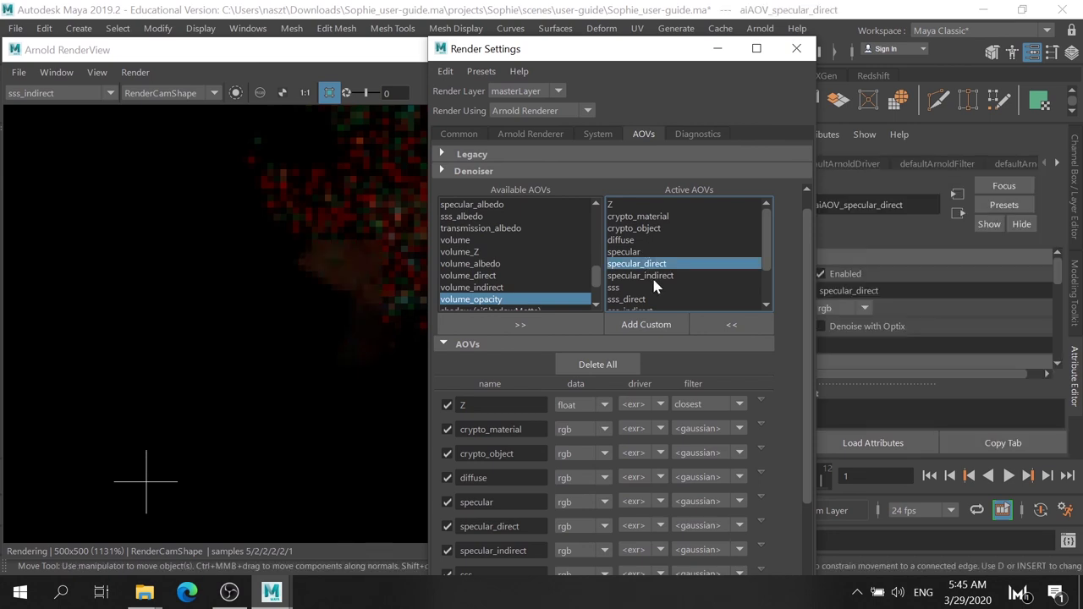
{"action": "left_click", "coordinate": [654, 278], "text": "shift"}
{"action": "left_click", "coordinate": [731, 324]}
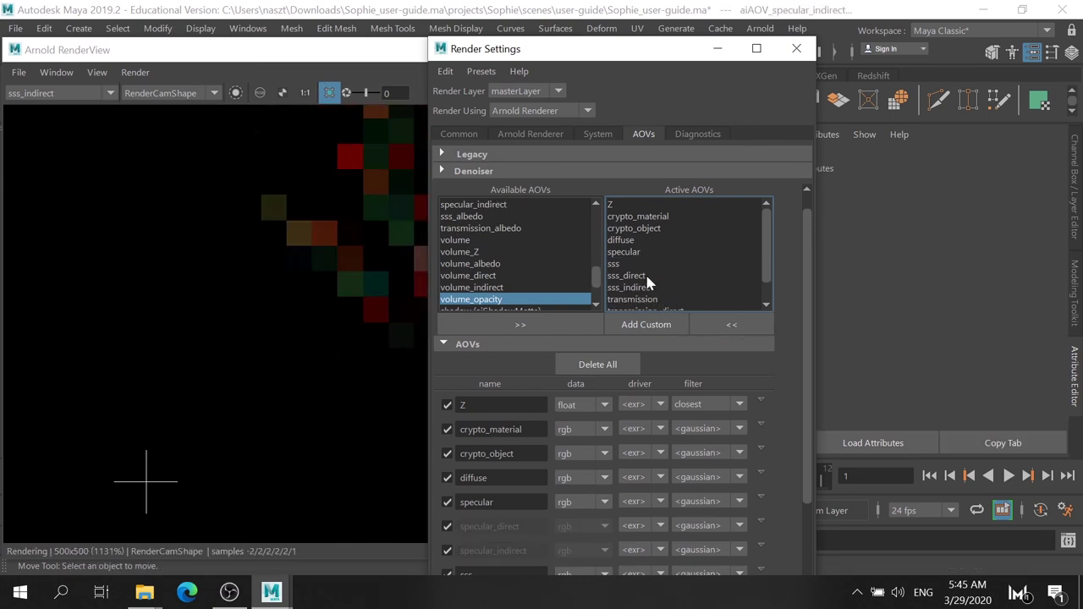
{"action": "left_click", "coordinate": [740, 321]}
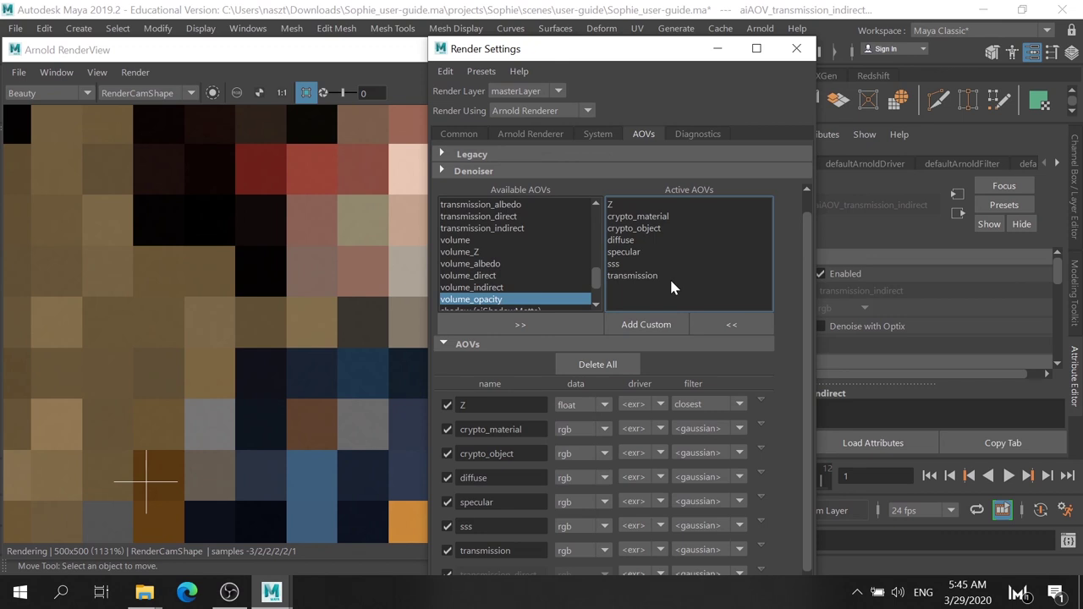
View the sss, diffuse and crypto_object passes in RenderView, then stop the render.
{"action": "left_click", "coordinate": [47, 93]}
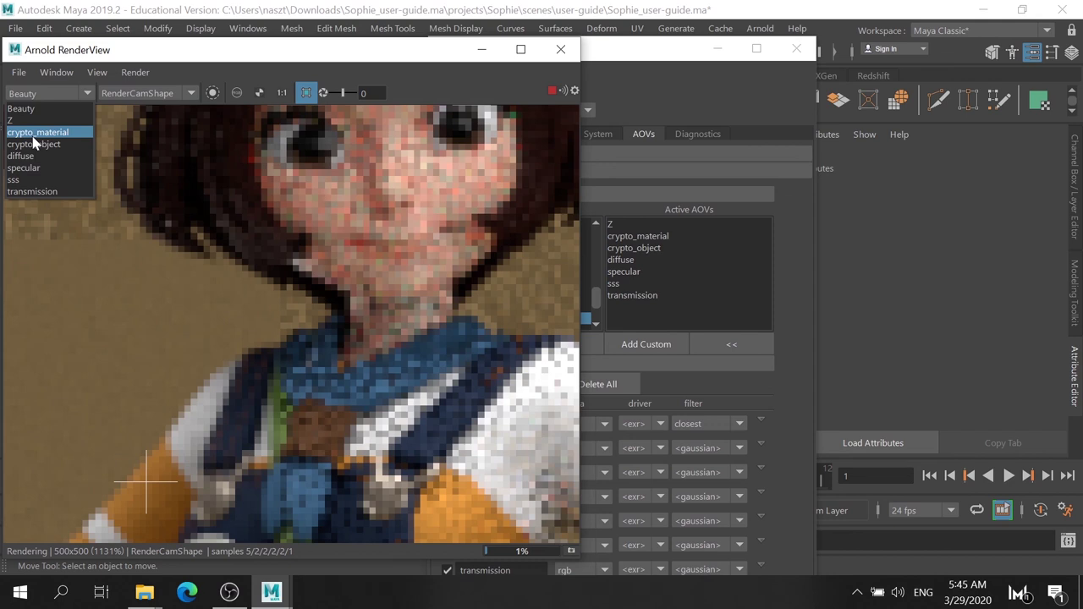
{"action": "left_click", "coordinate": [17, 180]}
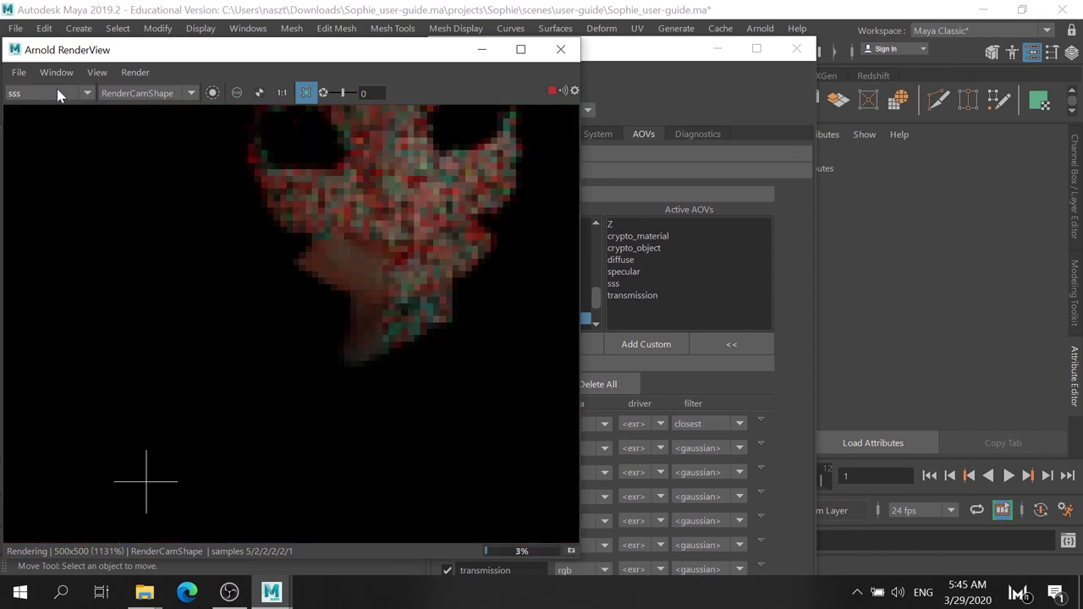
{"action": "left_click", "coordinate": [58, 94]}
{"action": "left_click", "coordinate": [41, 157]}
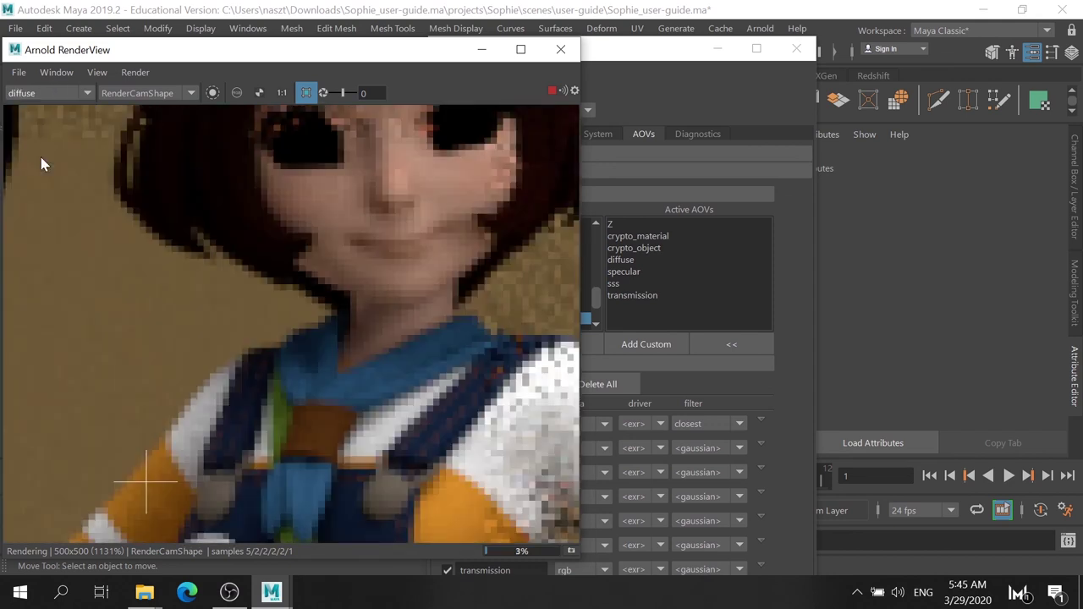
{"action": "left_click", "coordinate": [60, 95]}
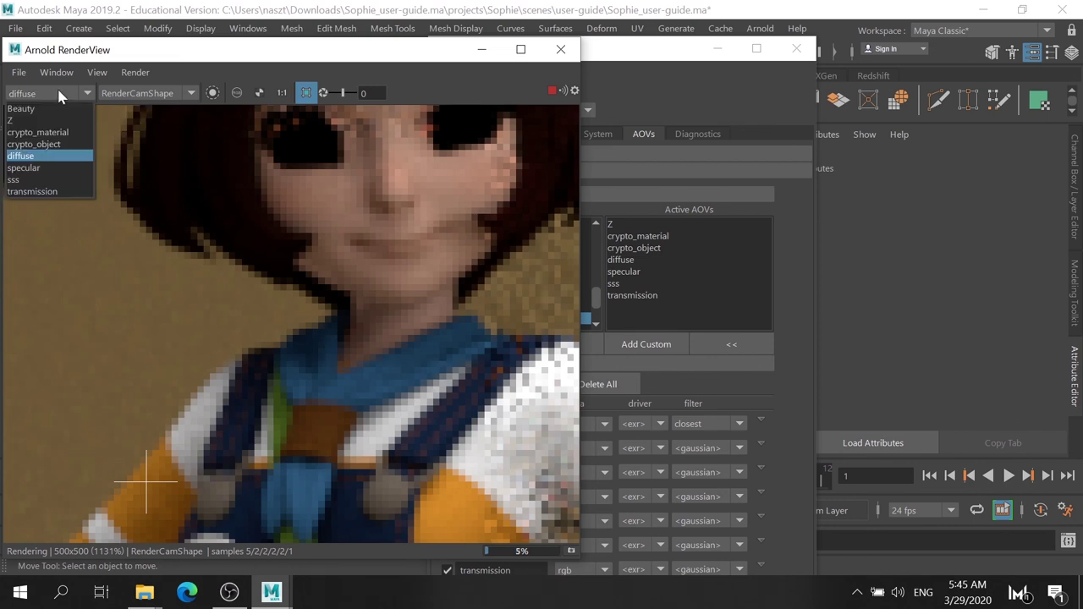
{"action": "left_click", "coordinate": [34, 144]}
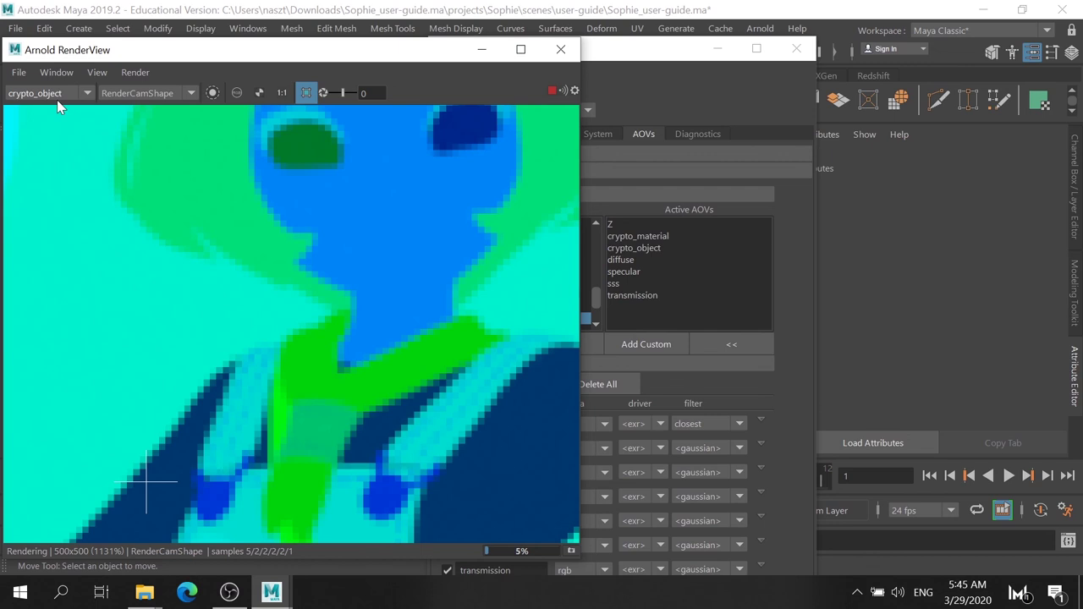
{"action": "scroll", "coordinate": [50, 97], "scroll_direction": "up", "scroll_amount": 2}
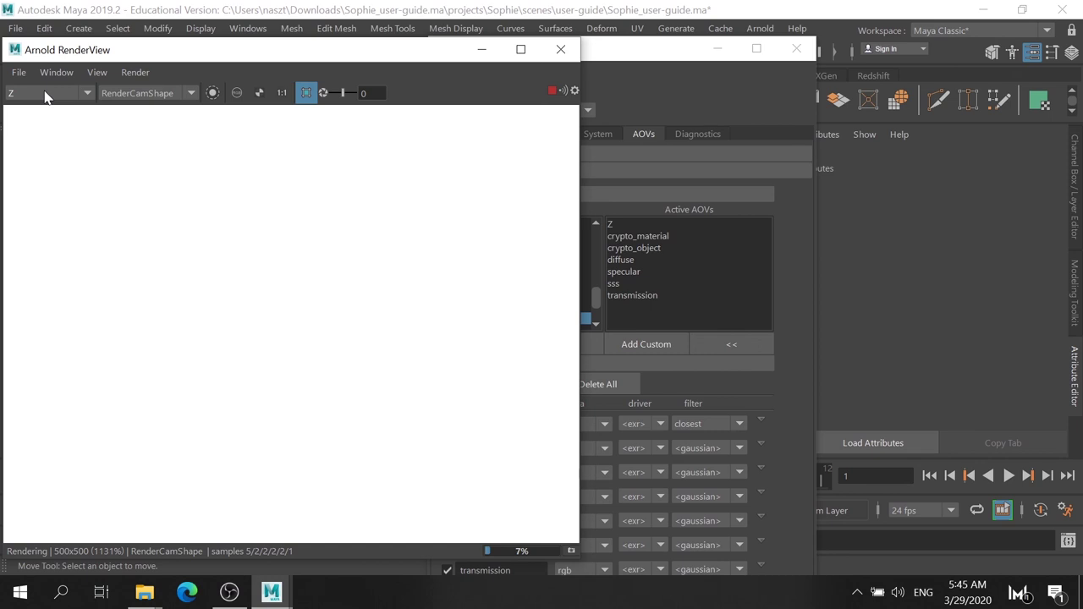
{"action": "scroll", "coordinate": [47, 97], "scroll_direction": "up", "scroll_amount": 1}
{"action": "scroll", "coordinate": [383, 228], "scroll_direction": "down", "scroll_amount": 2}
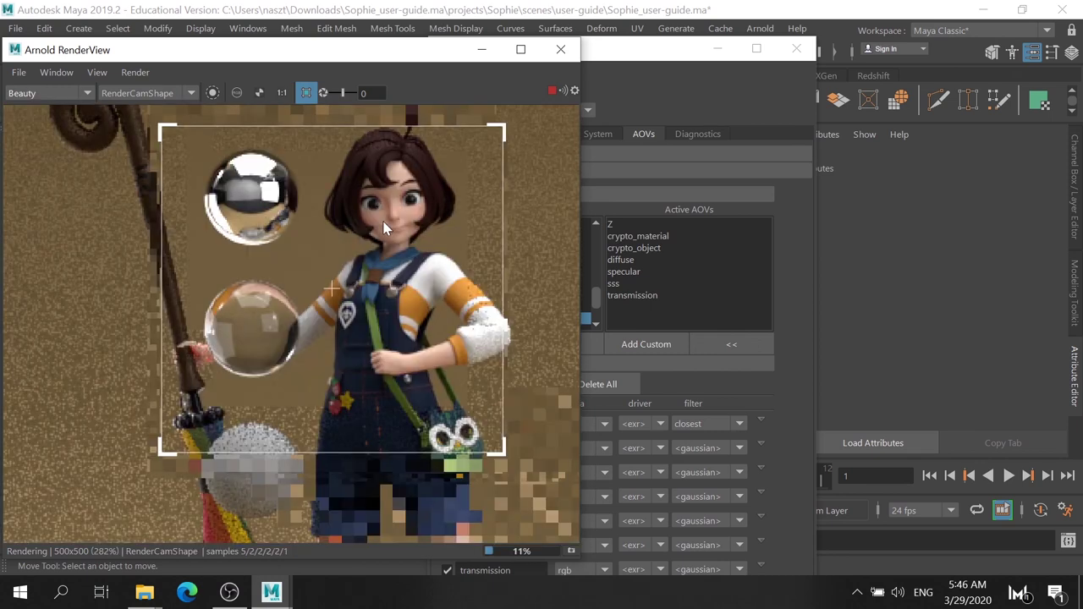
{"action": "left_click", "coordinate": [566, 53]}
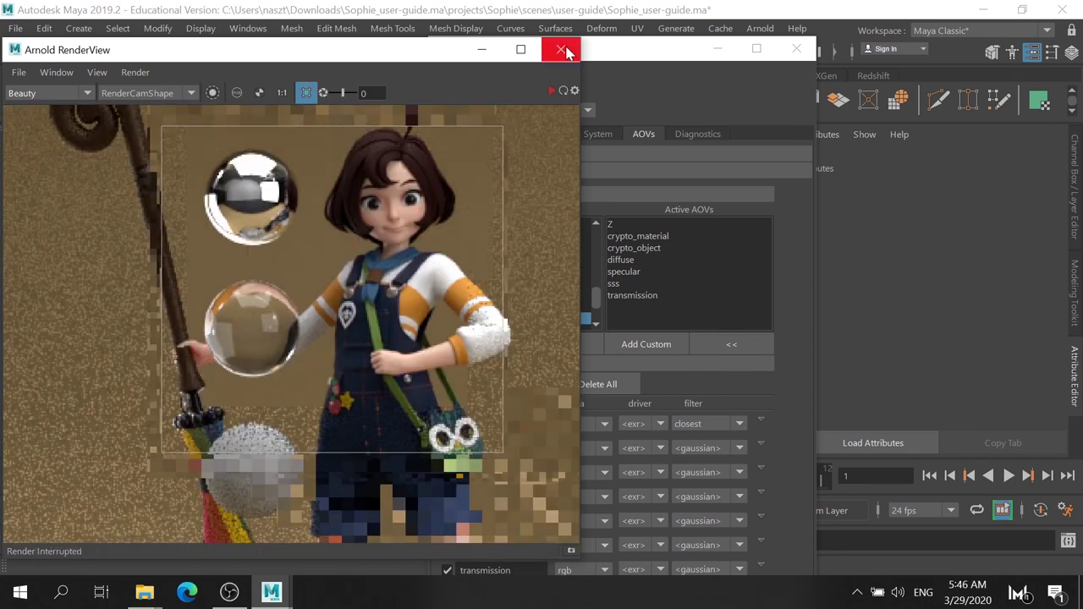
Close RenderView and enable Merge AOVs for the EXR output on the Common tab.
{"action": "left_click", "coordinate": [566, 52]}
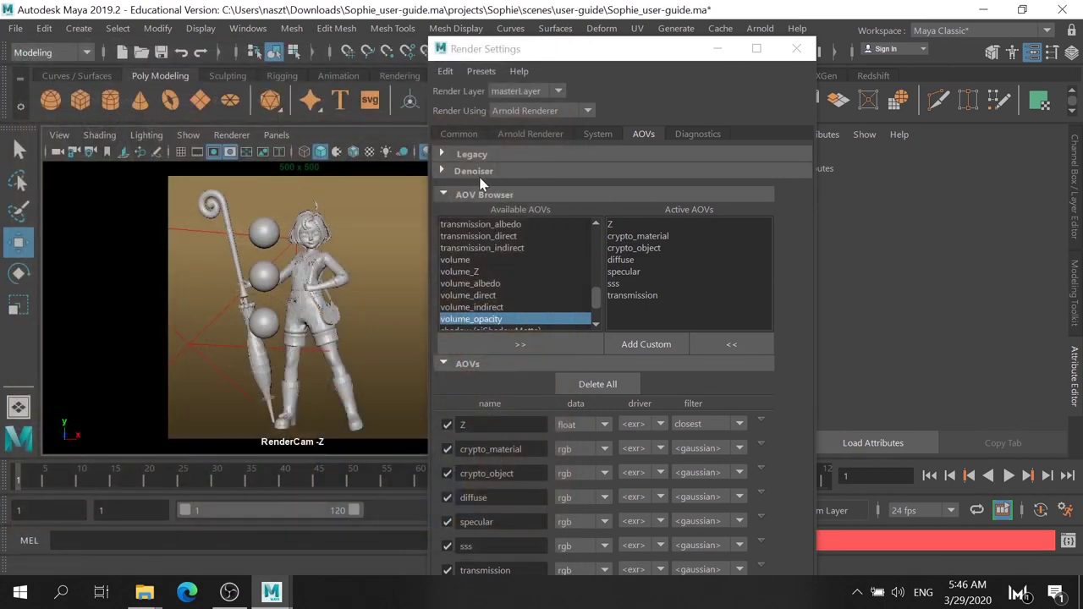
{"action": "left_click", "coordinate": [471, 133]}
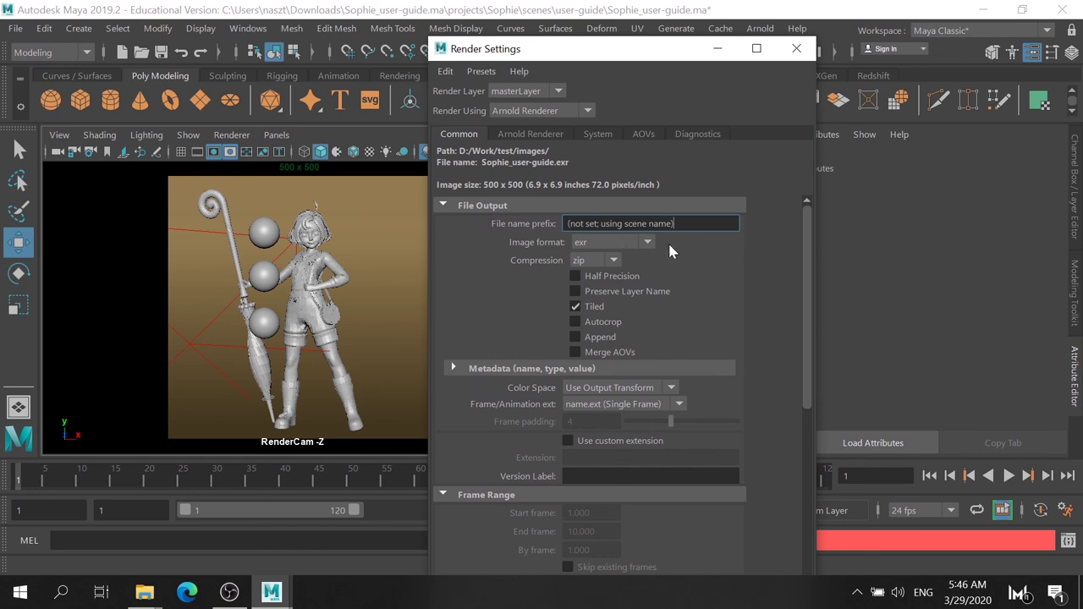
{"action": "left_click", "coordinate": [576, 352]}
{"action": "left_click", "coordinate": [645, 135]}
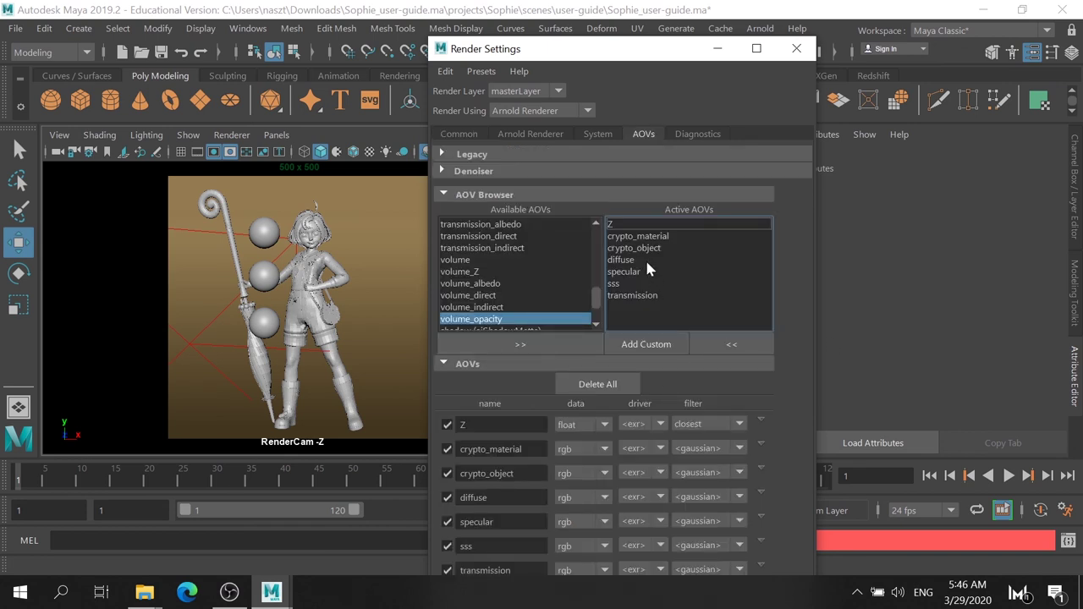
{"action": "left_click", "coordinate": [593, 133]}
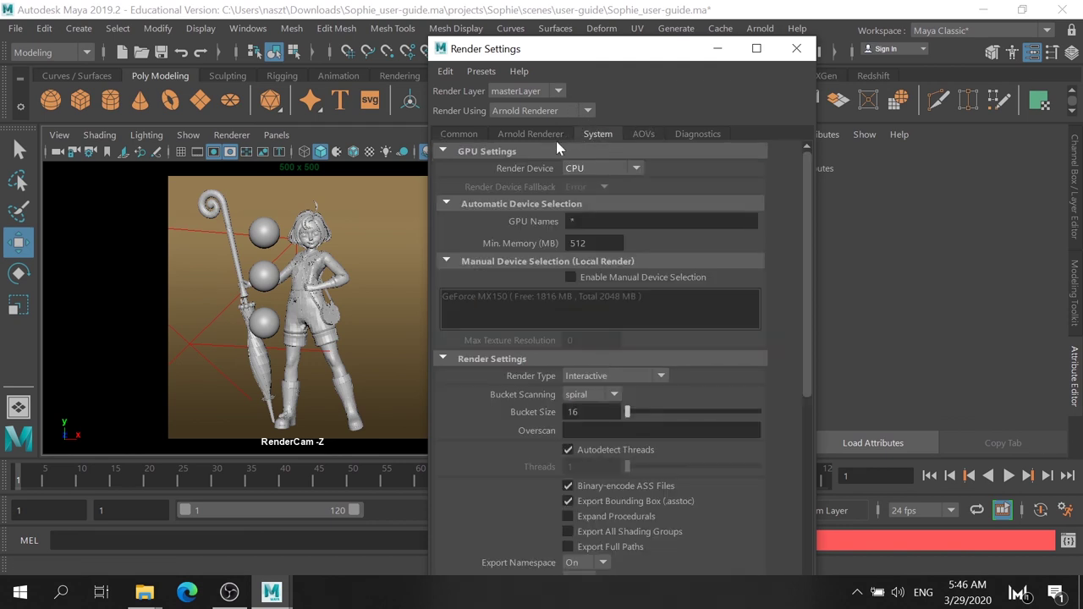
{"action": "left_click", "coordinate": [550, 135]}
{"action": "left_click", "coordinate": [462, 133]}
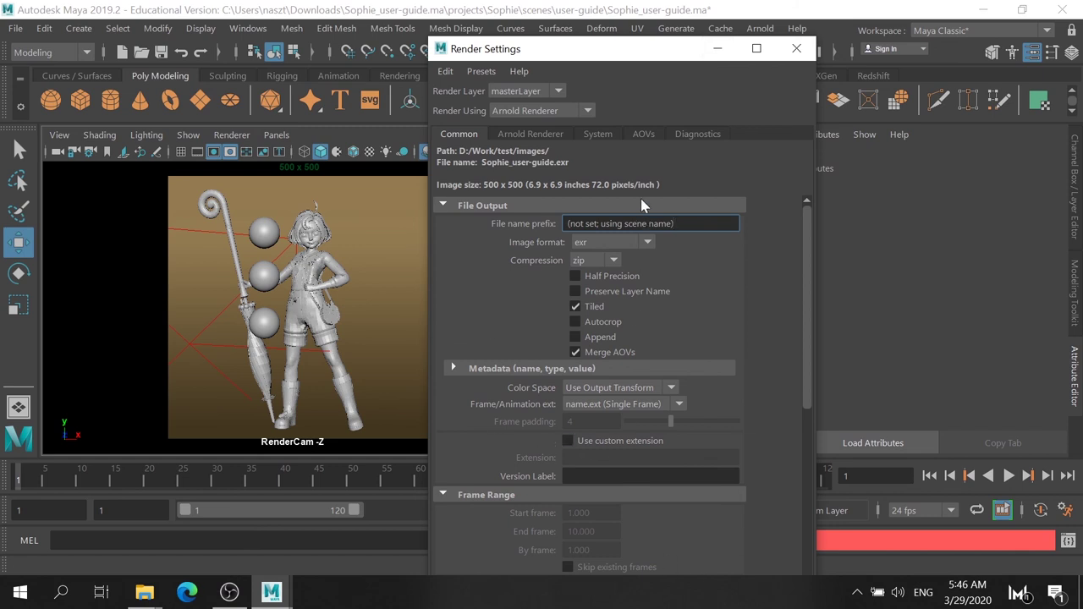
{"action": "left_click", "coordinate": [647, 135]}
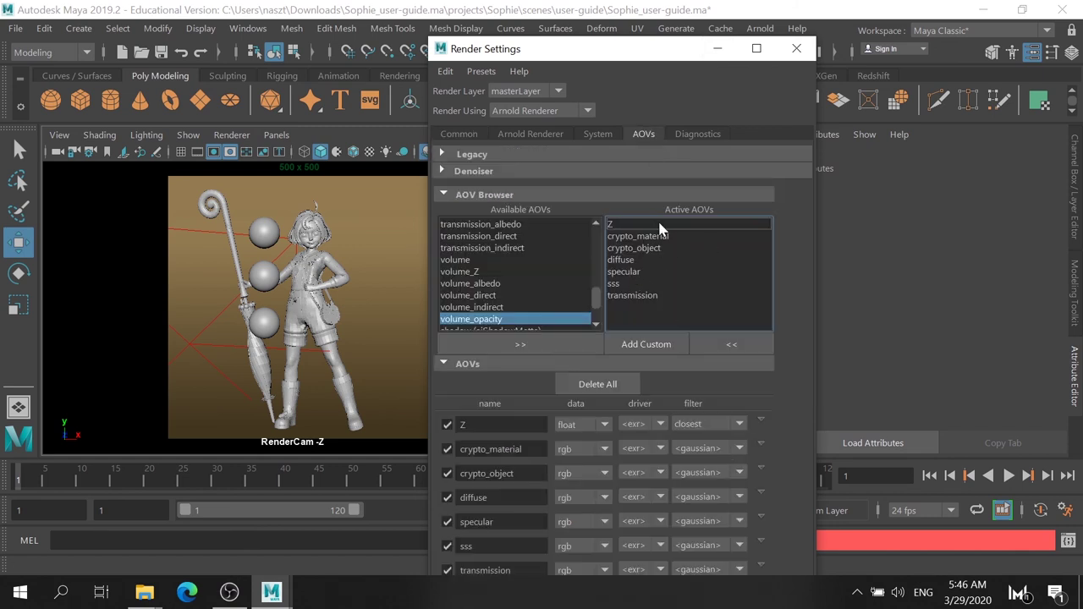